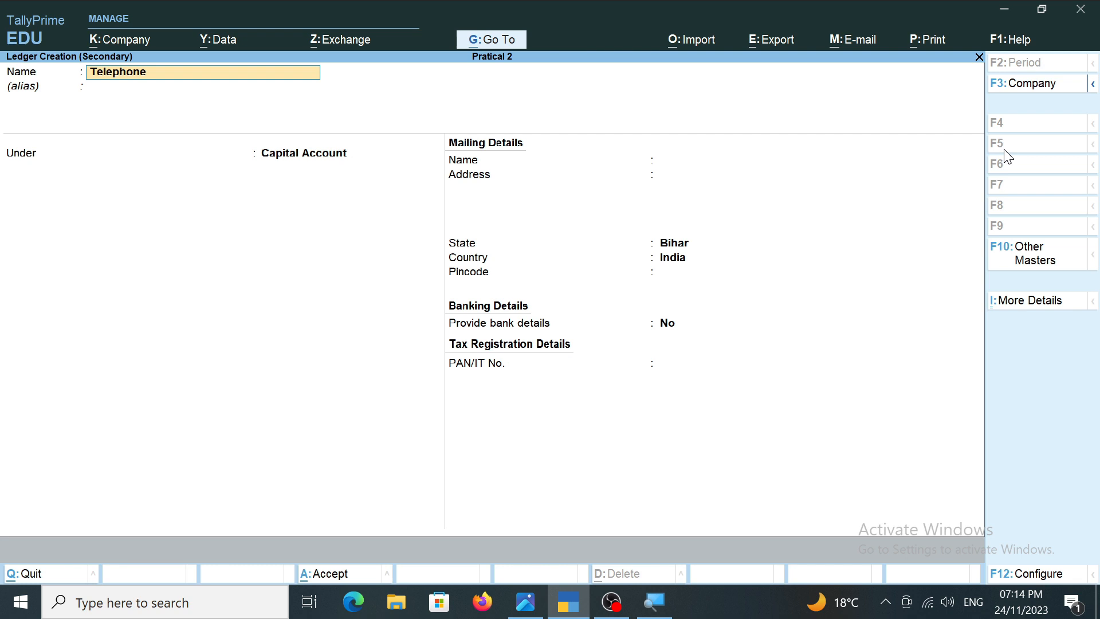
Create the Telephone ledger under Indirect Expenses, leave its remaining details at their defaults, and save it.
key("Return")
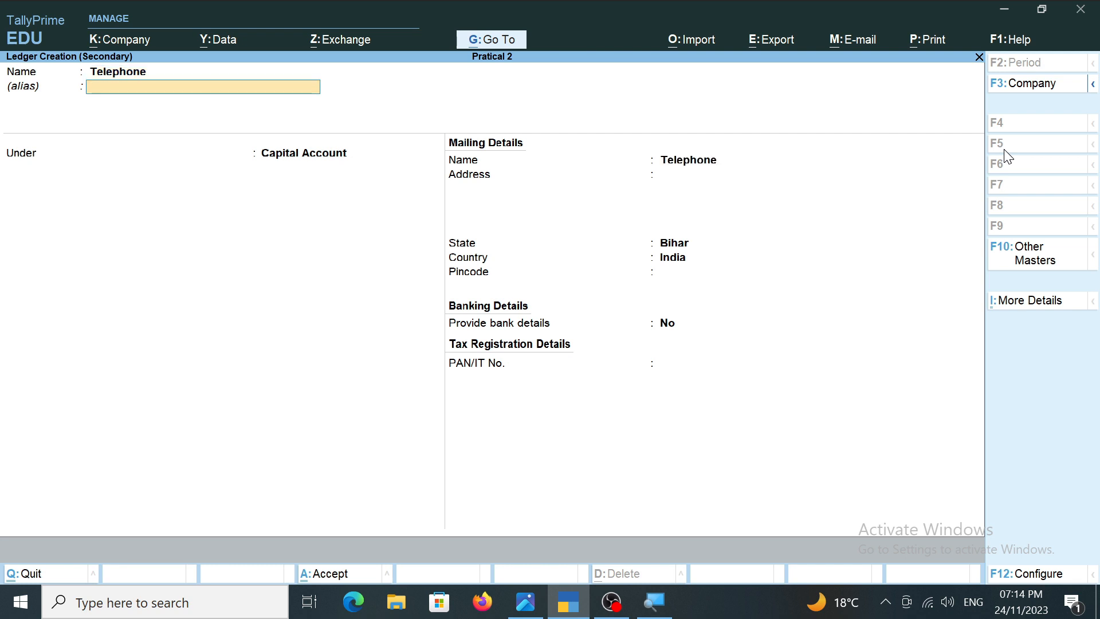
key("Return")
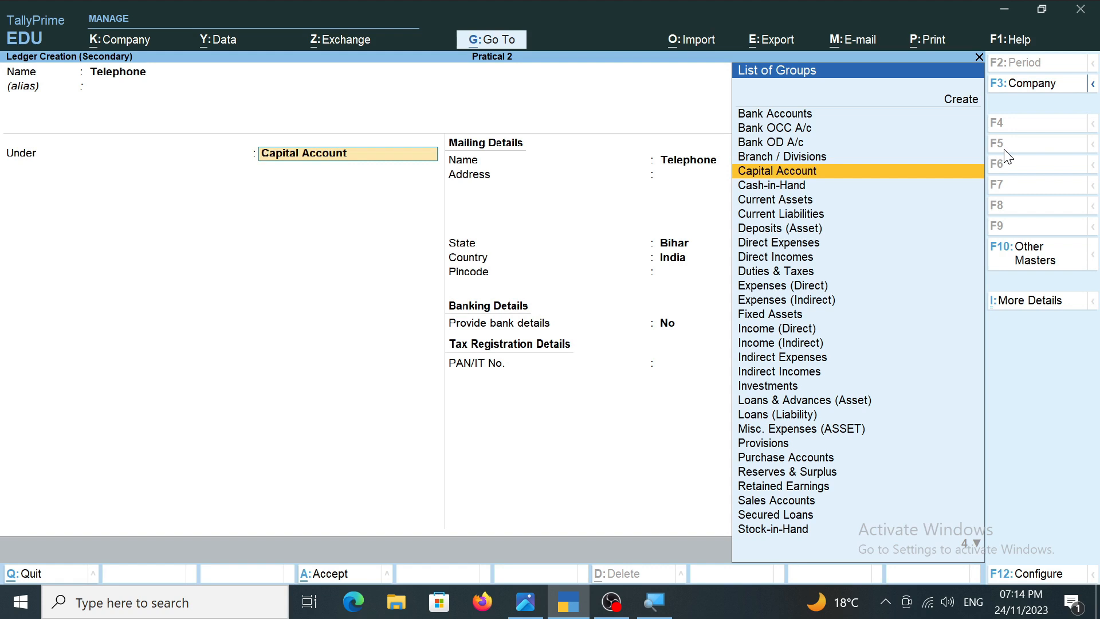
key("Down")
key("Down")
key("Down")
key("Down")
key("Down")
key("Down")
key("Down")
key("Down")
key("Down")
key("Down")
key("Down")
key("Down")
key("Down")
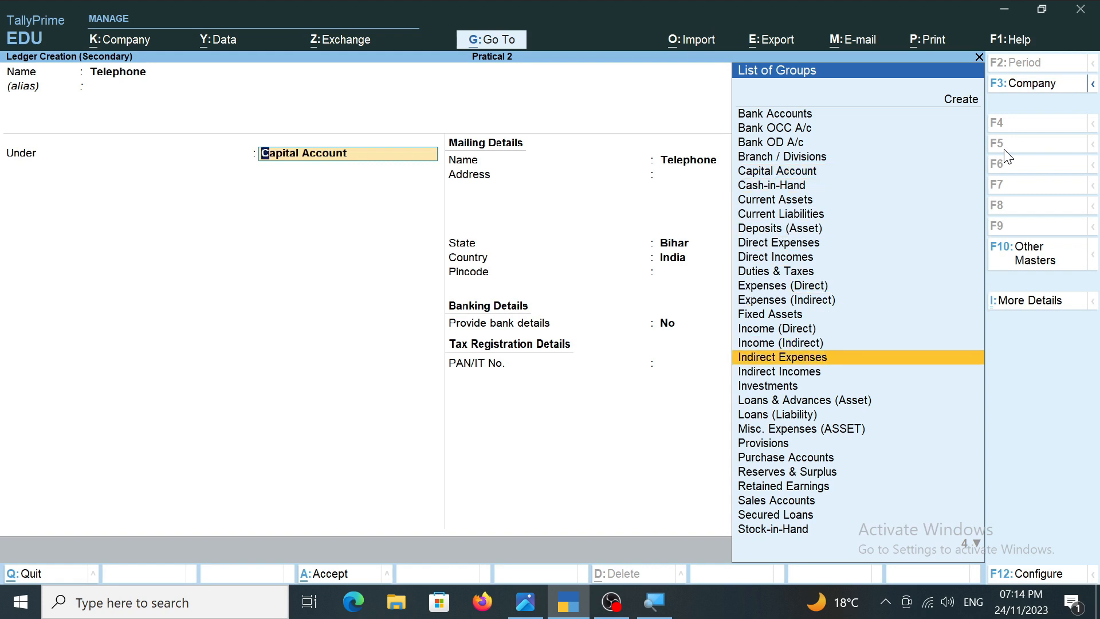
key("Return")
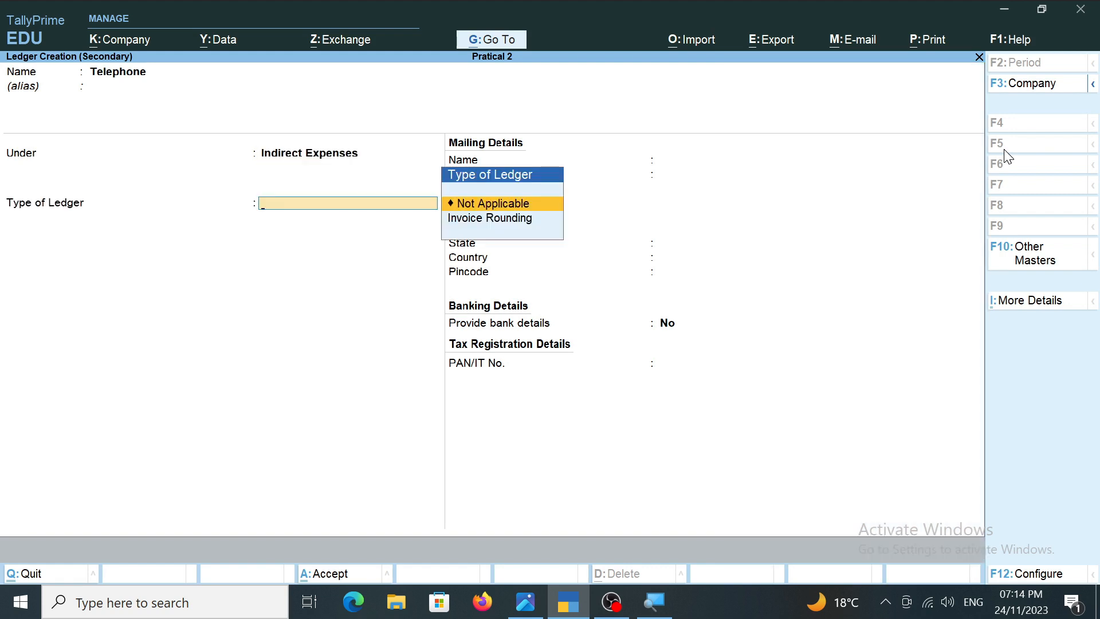
key("ctrl")
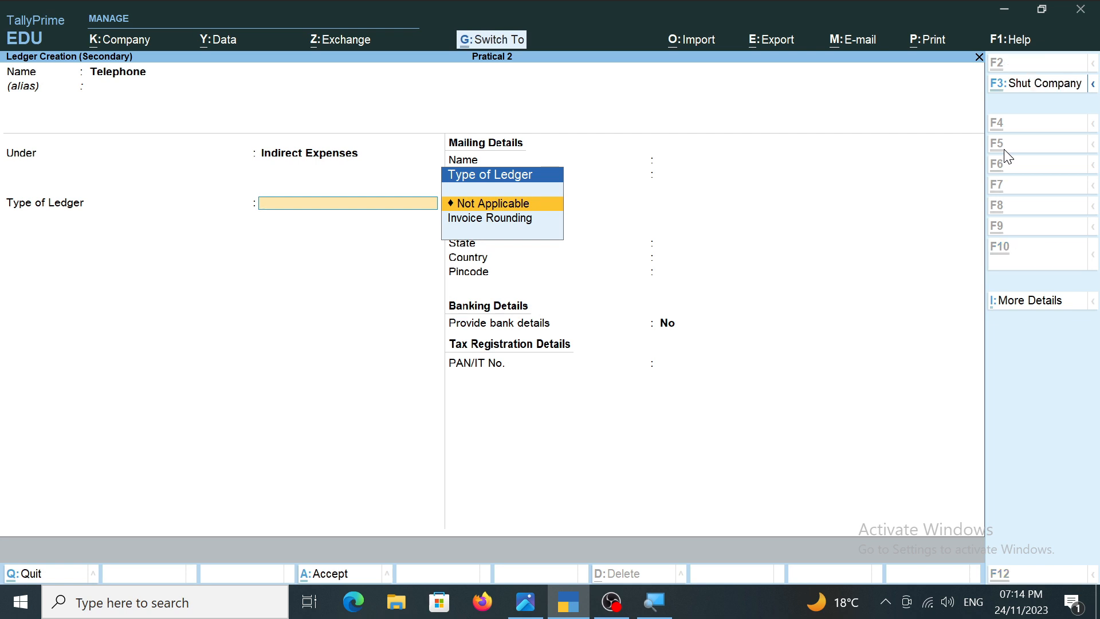
key("ctrl+a")
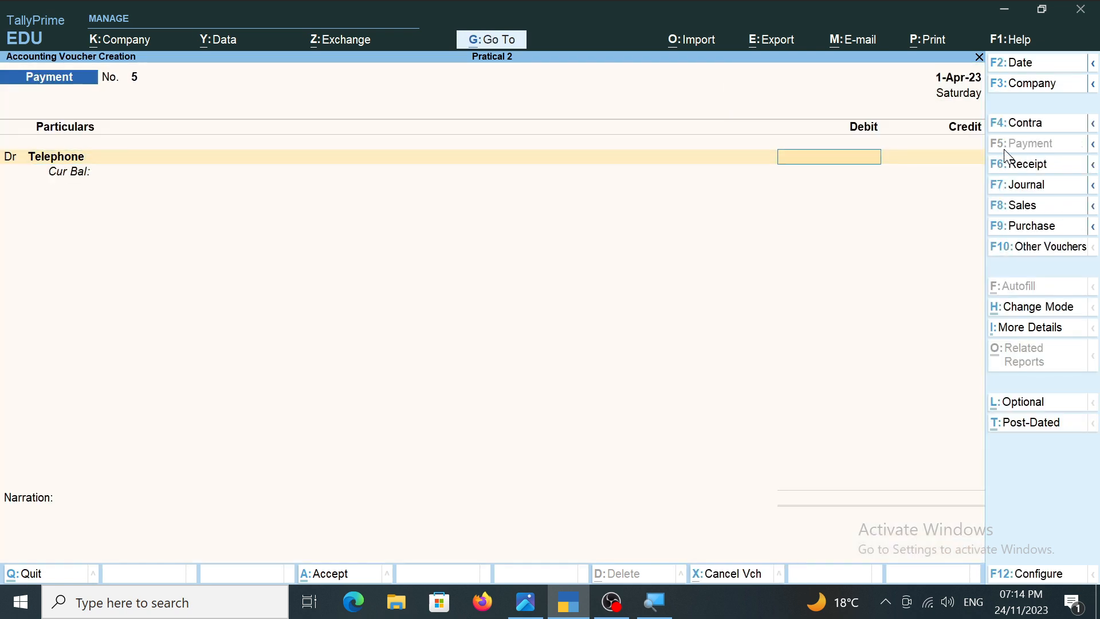
Enter 1,200 as the Telephone debit amount and leave the cost centre allocation without creating a cost centre.
type("1200")
key("Return")
key("alt+c")
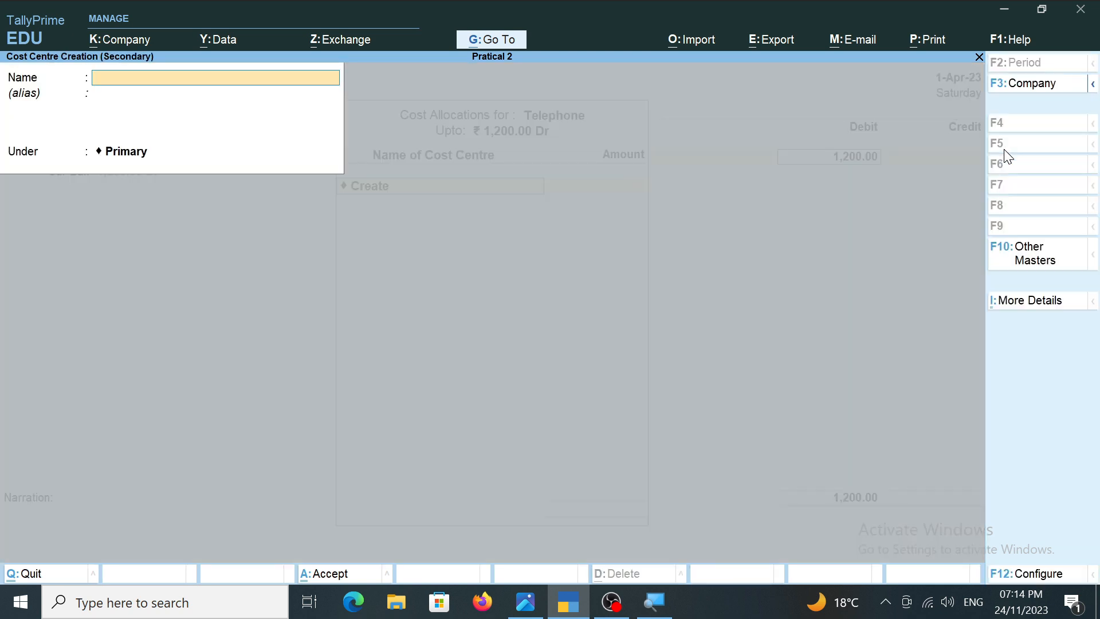
key("Escape")
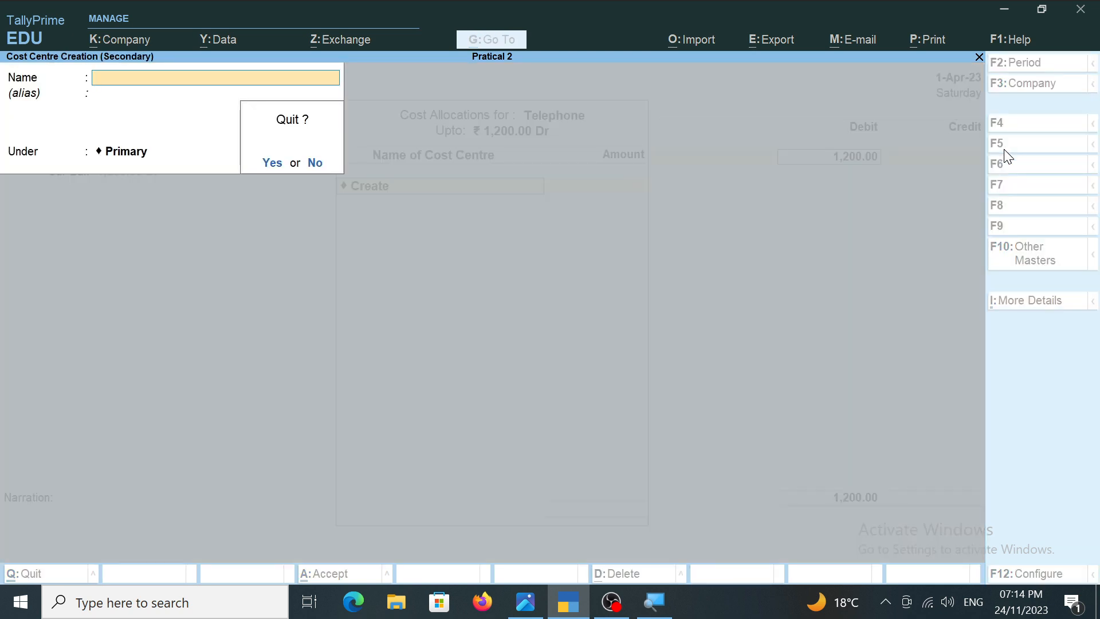
key("y")
key("Escape")
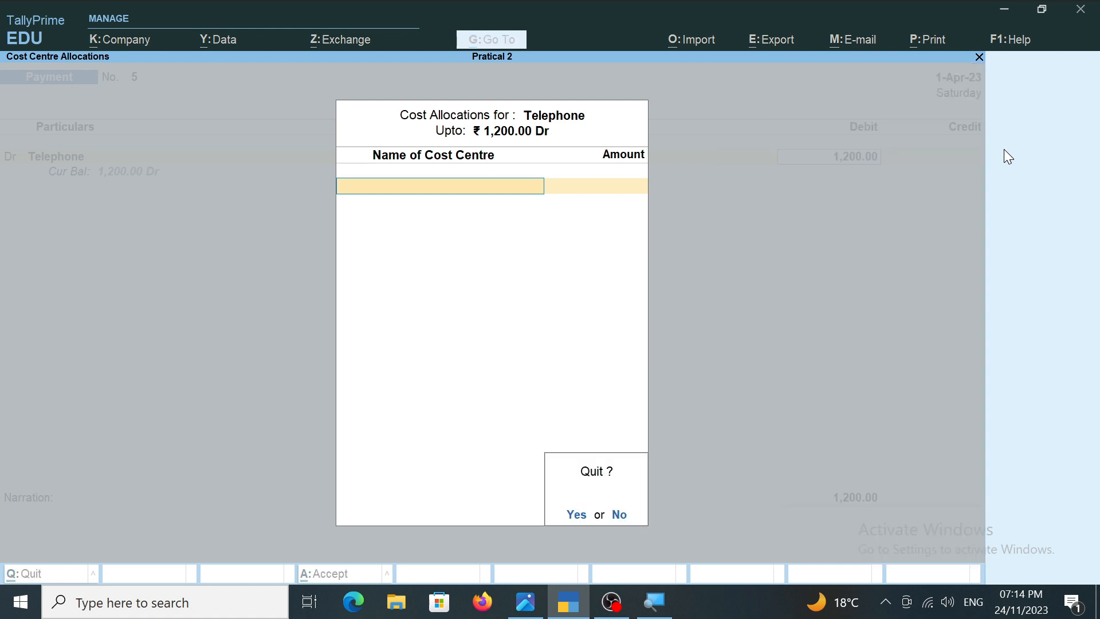
key("y")
key("BackSpace")
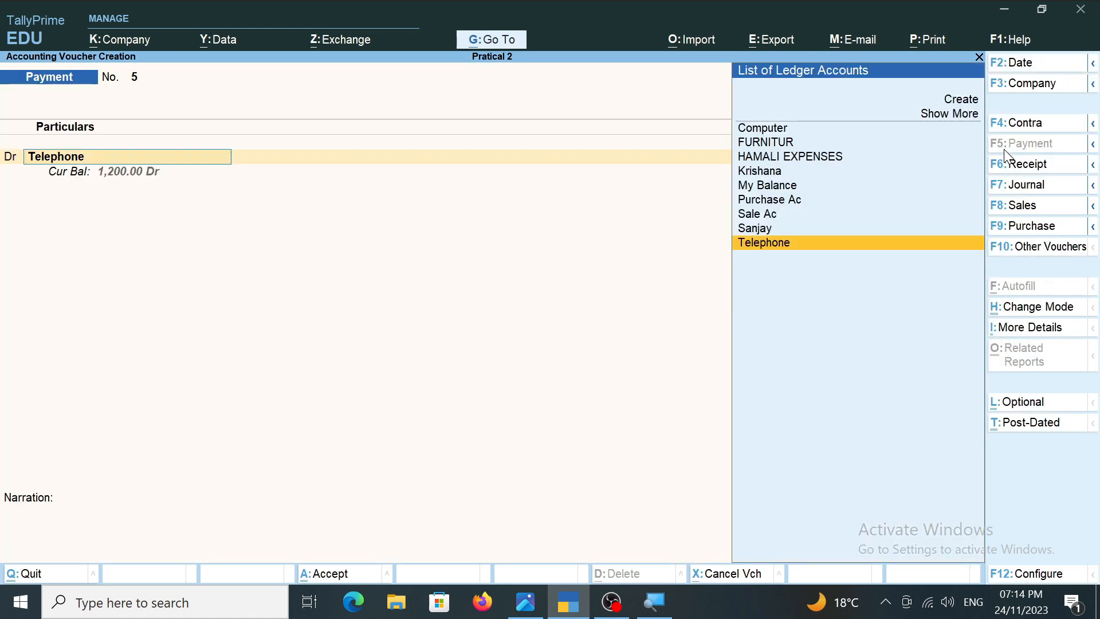
Alter the Telephone ledger so that cost centres are not applicable, and save it.
key("ctrl+Return")
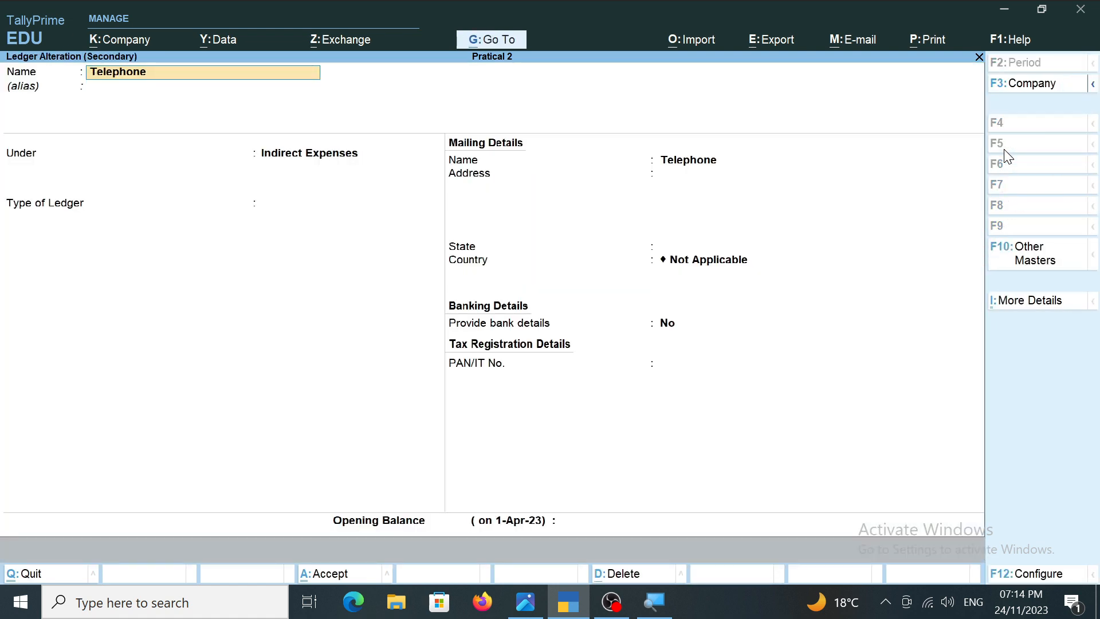
key("ctrl+i")
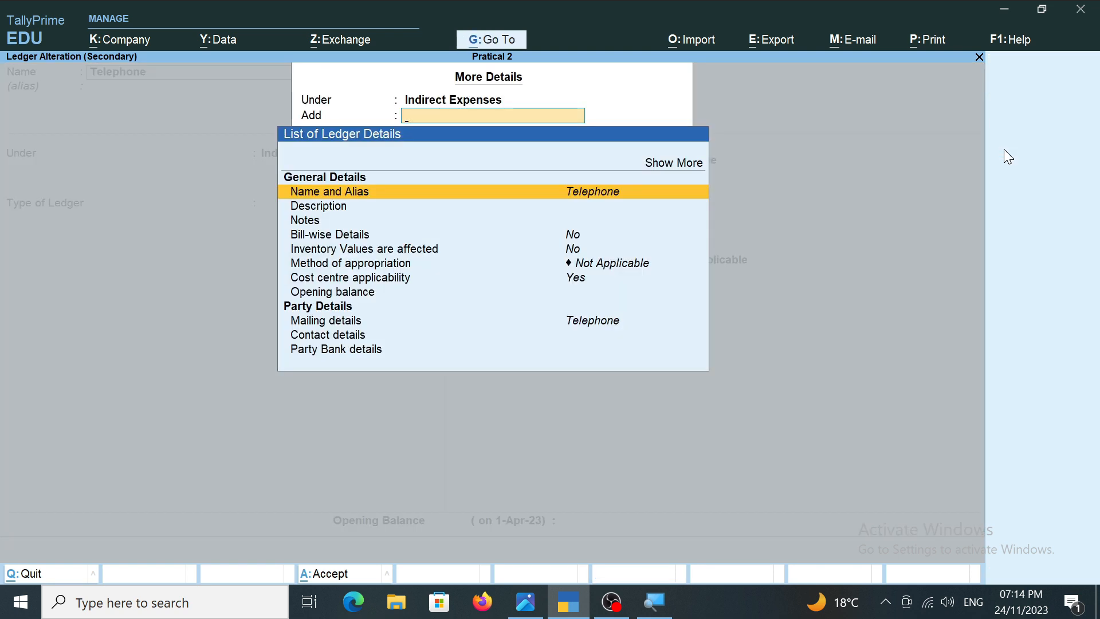
key("Down")
key("Down")
key("Down")
key("Down")
key("Down")
key("Down")
key("Return")
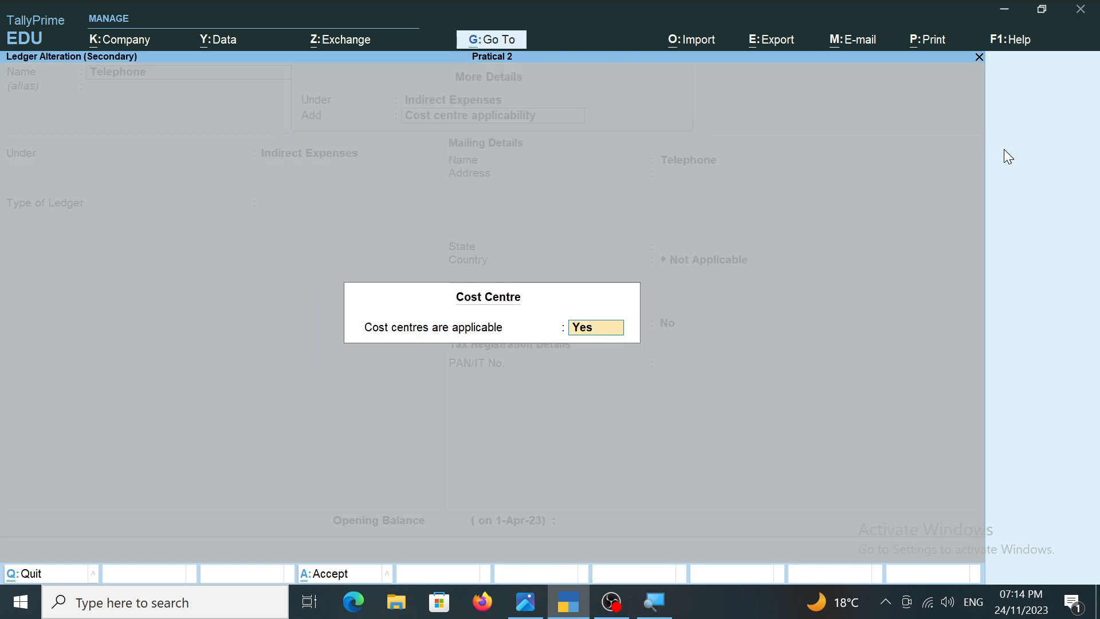
key("n")
key("Return")
key("ctrl+a")
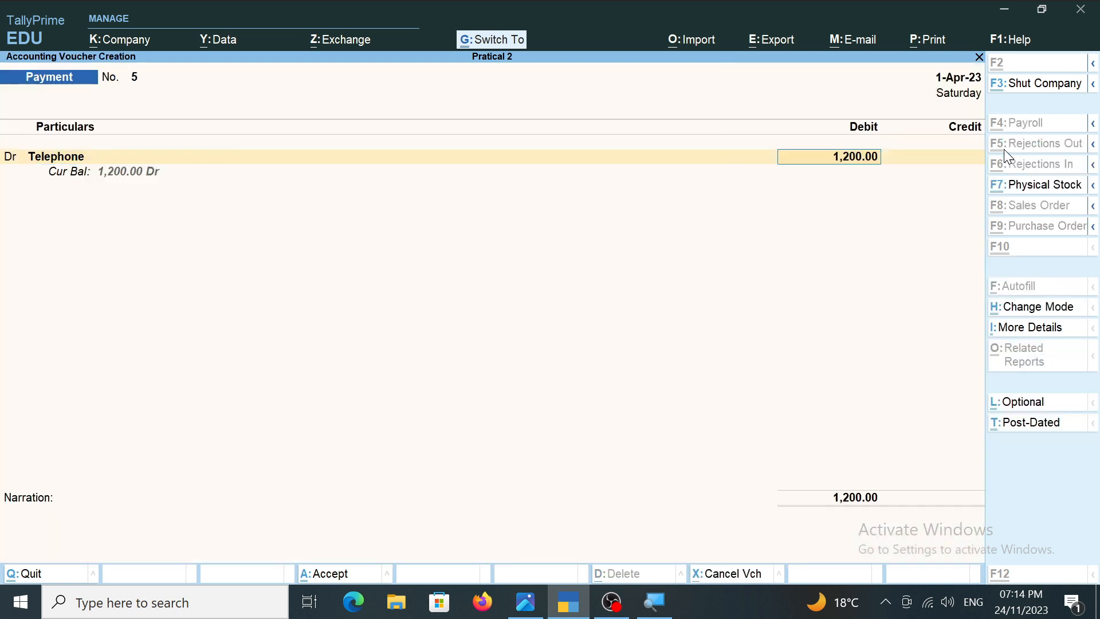
Credit Cash with 1,200 against the Telephone debit, leave the narration blank, and save the payment voucher.
key("Return")
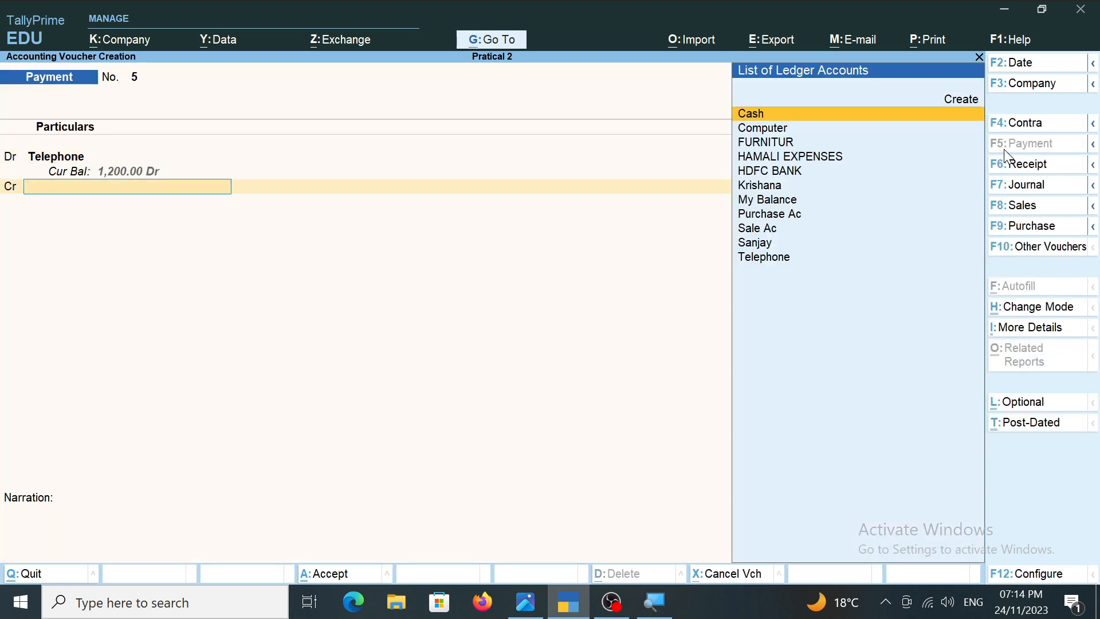
key("Return")
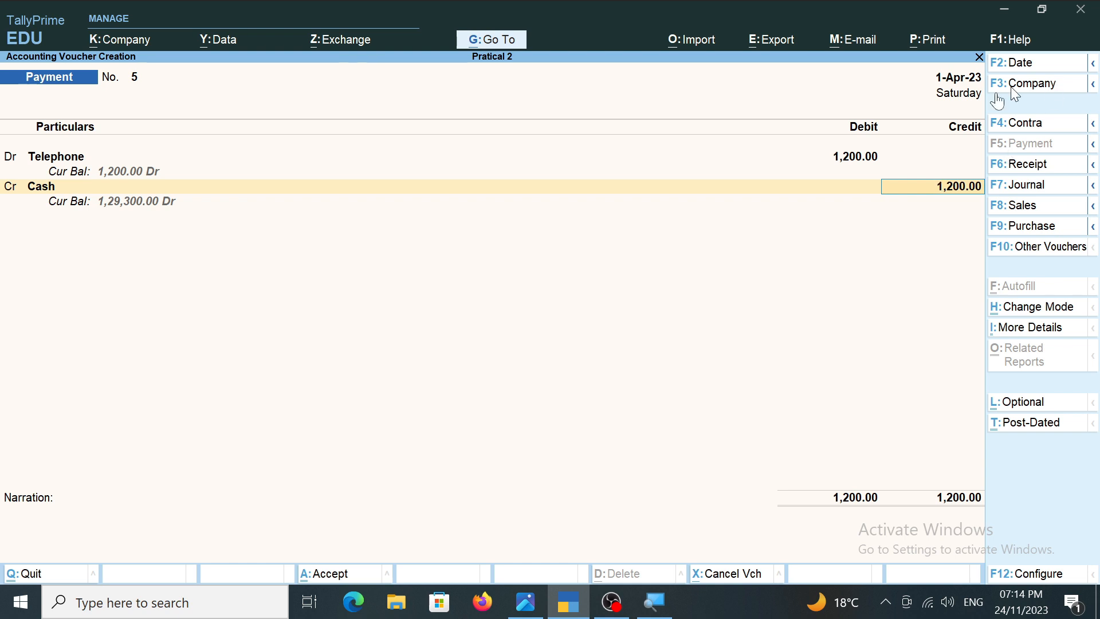
key("alt")
key("Return")
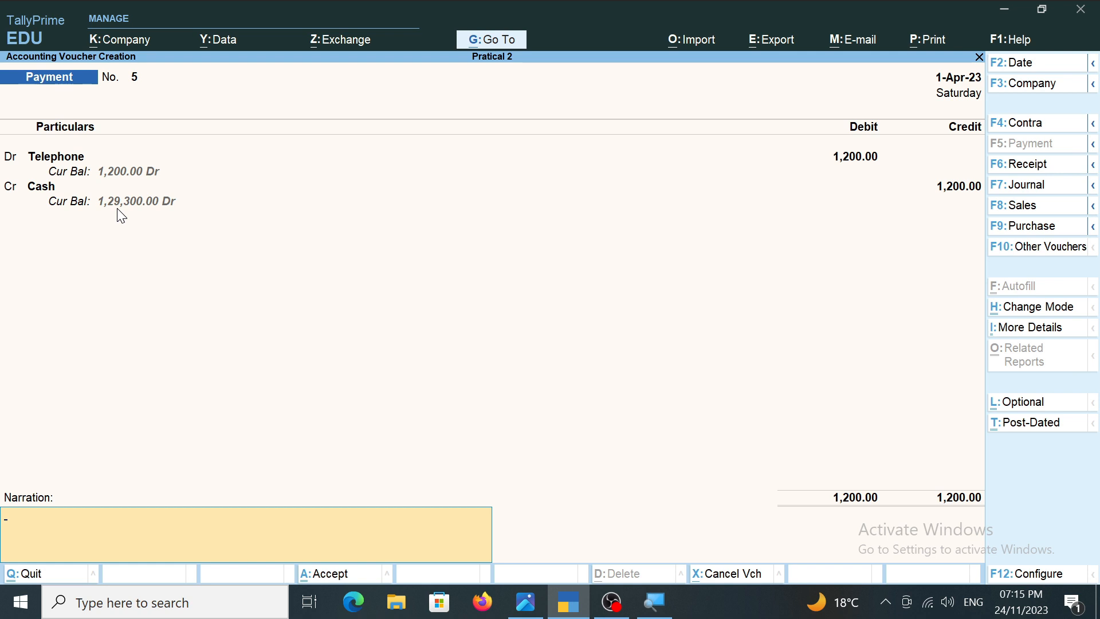
key("Return")
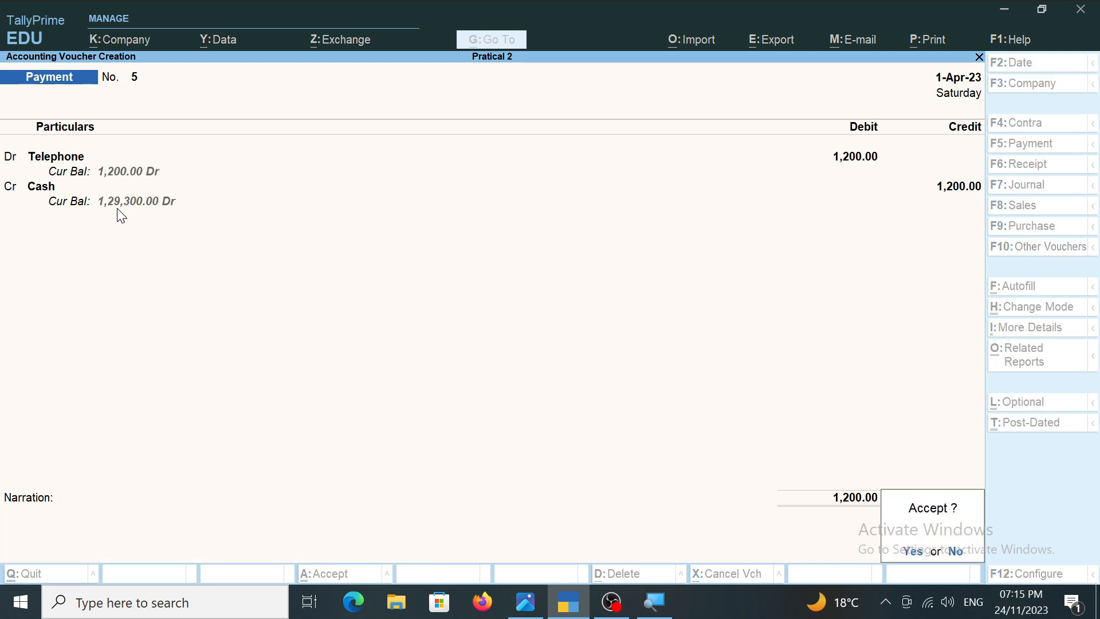
key("y")
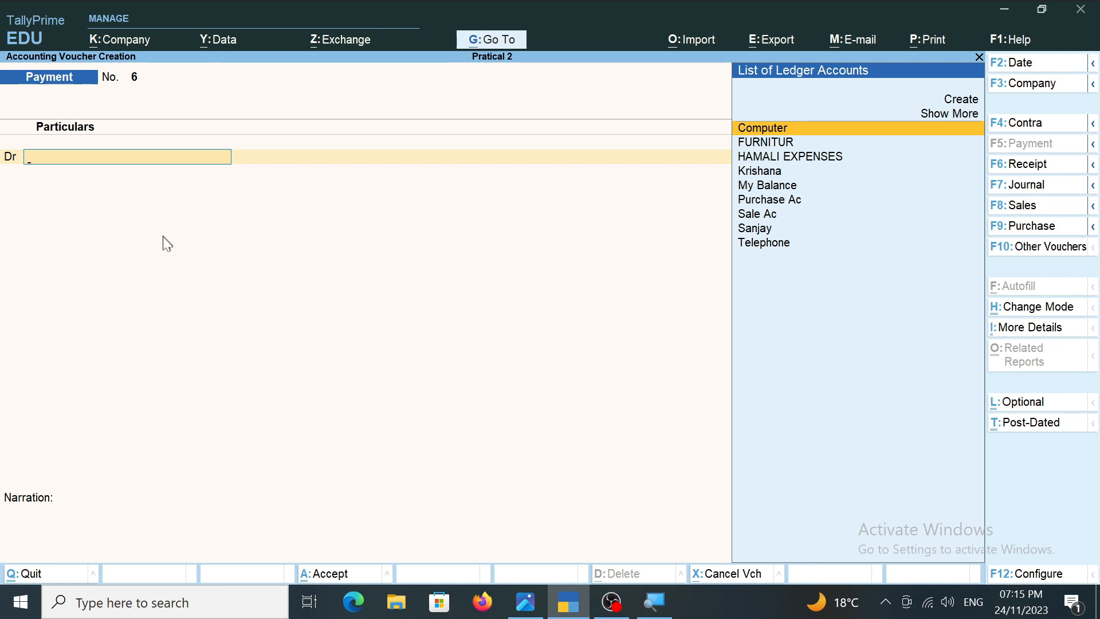
Check transaction 12 in the transactions image, then return to TallyPrime and change the new voucher to a Receipt.
left_click(531, 604)
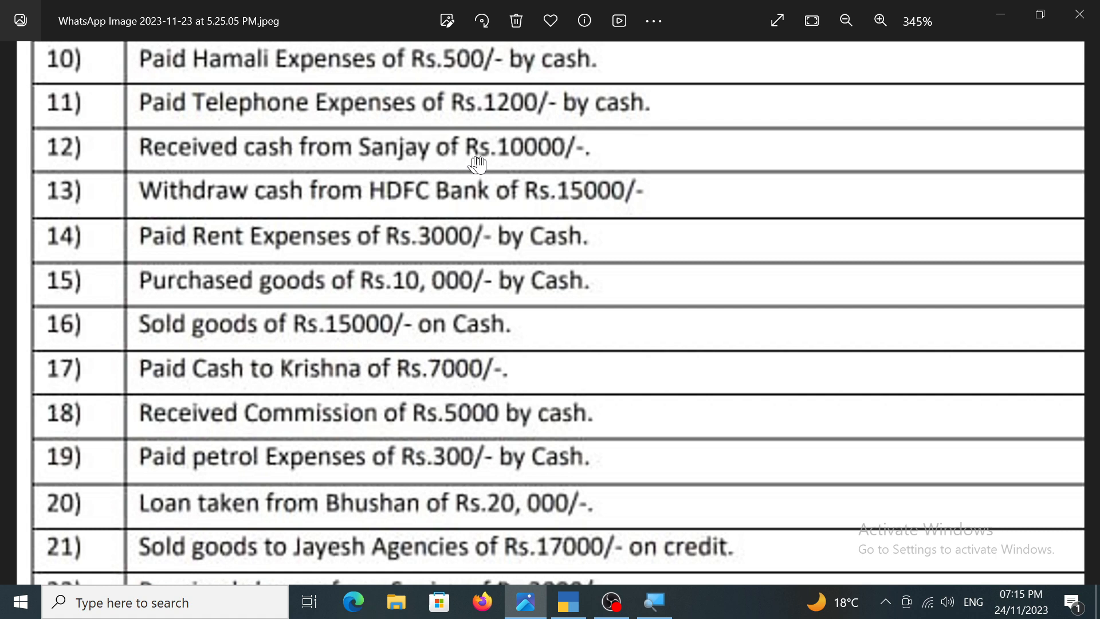
left_click(569, 603)
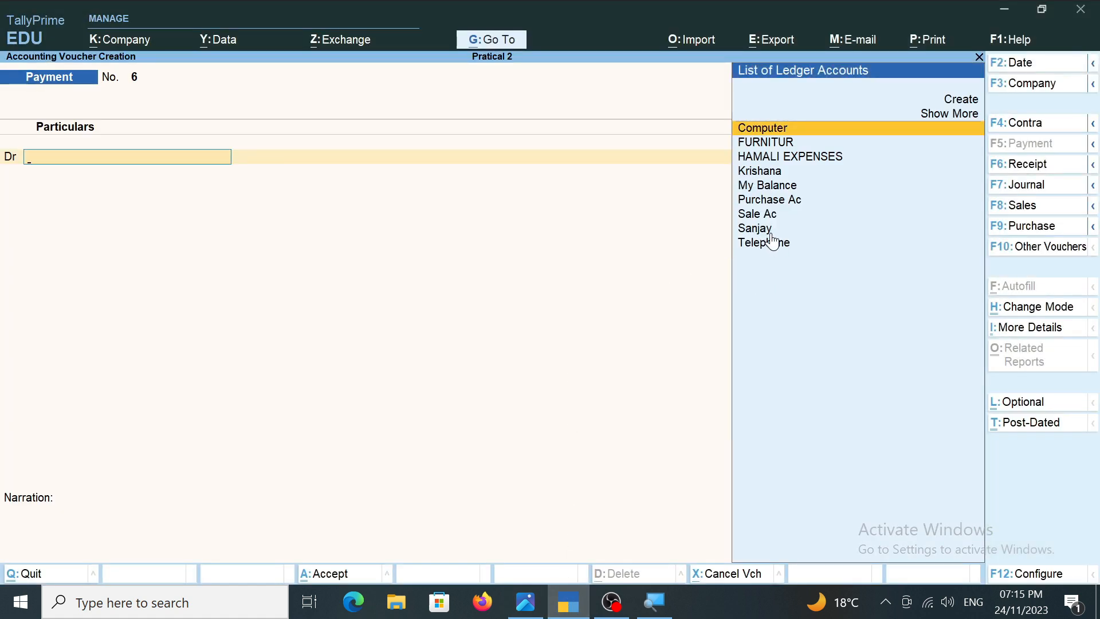
key("F6")
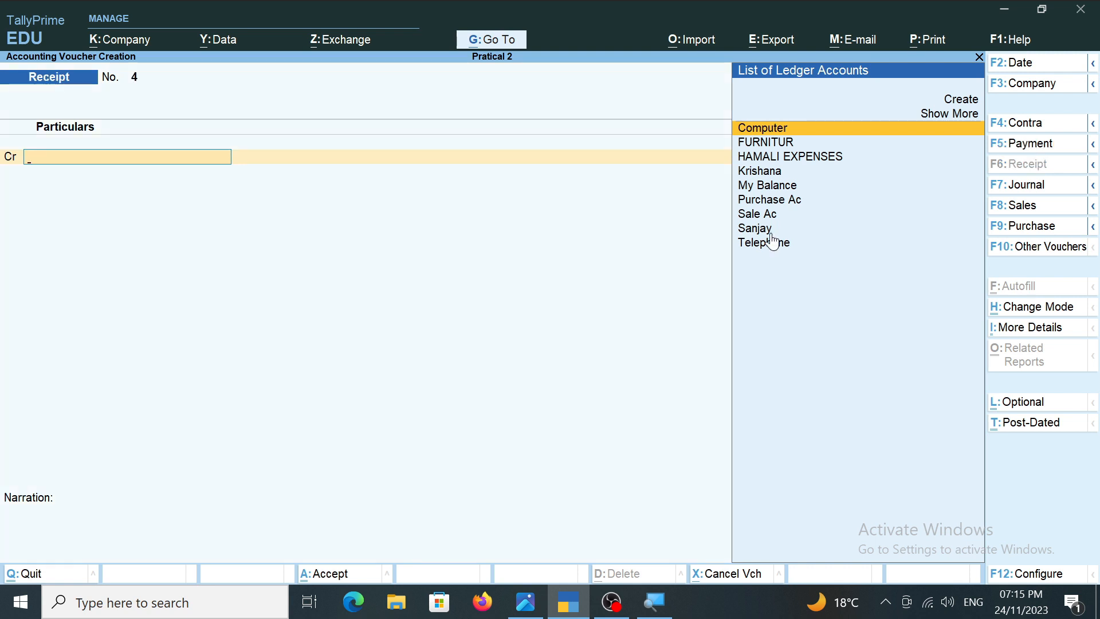
key("Down")
key("Down")
key("Down")
key("Down")
key("Down")
key("Down")
key("Down")
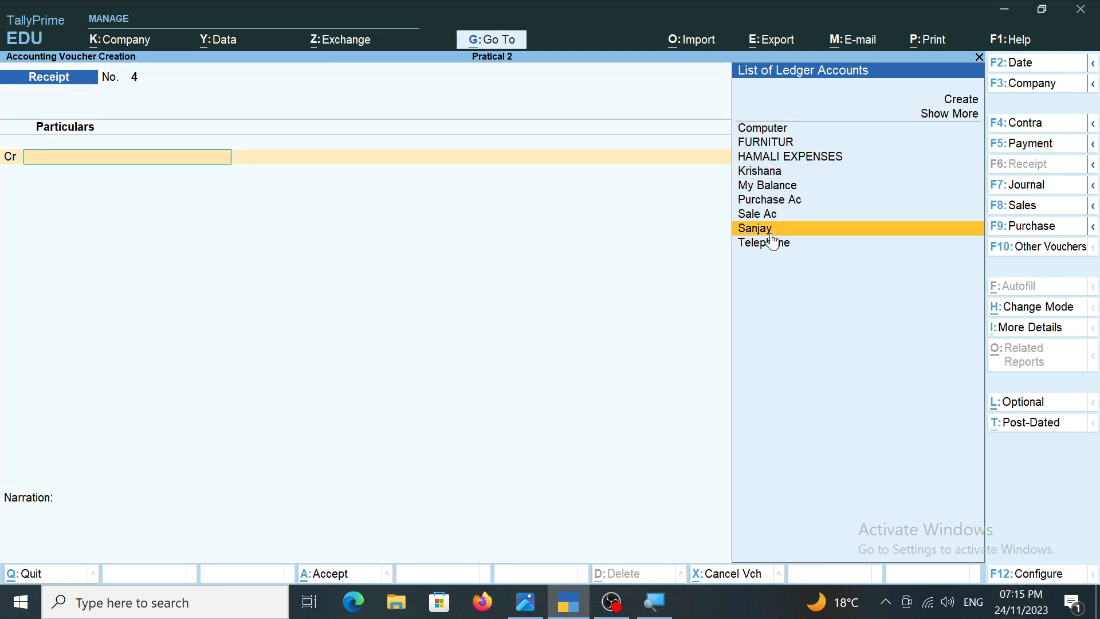
key("Return")
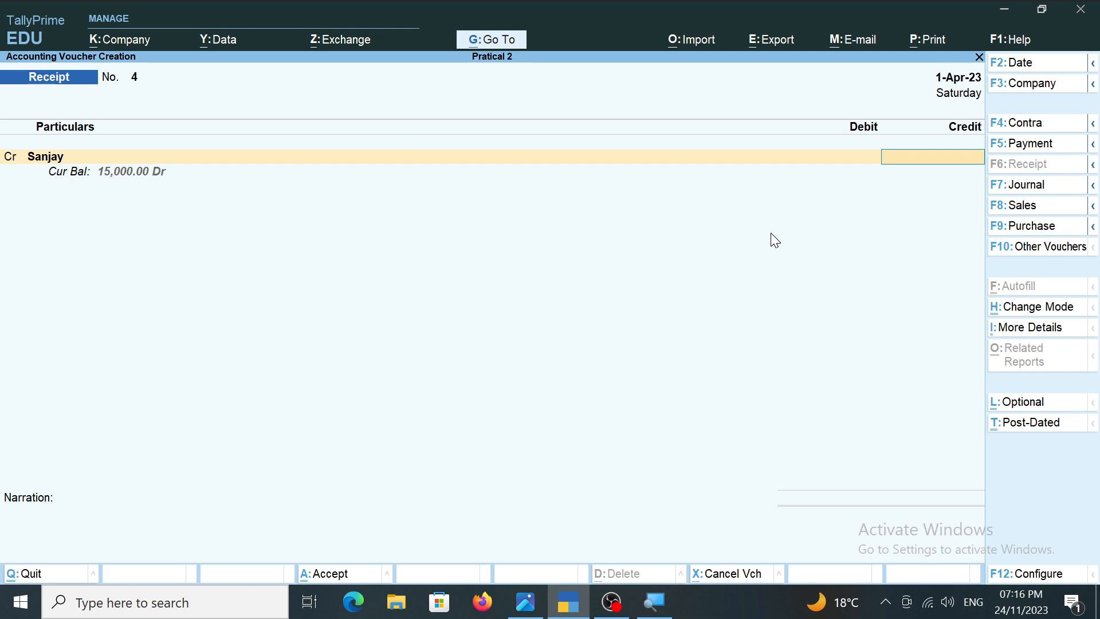
type("10000")
key("Return")
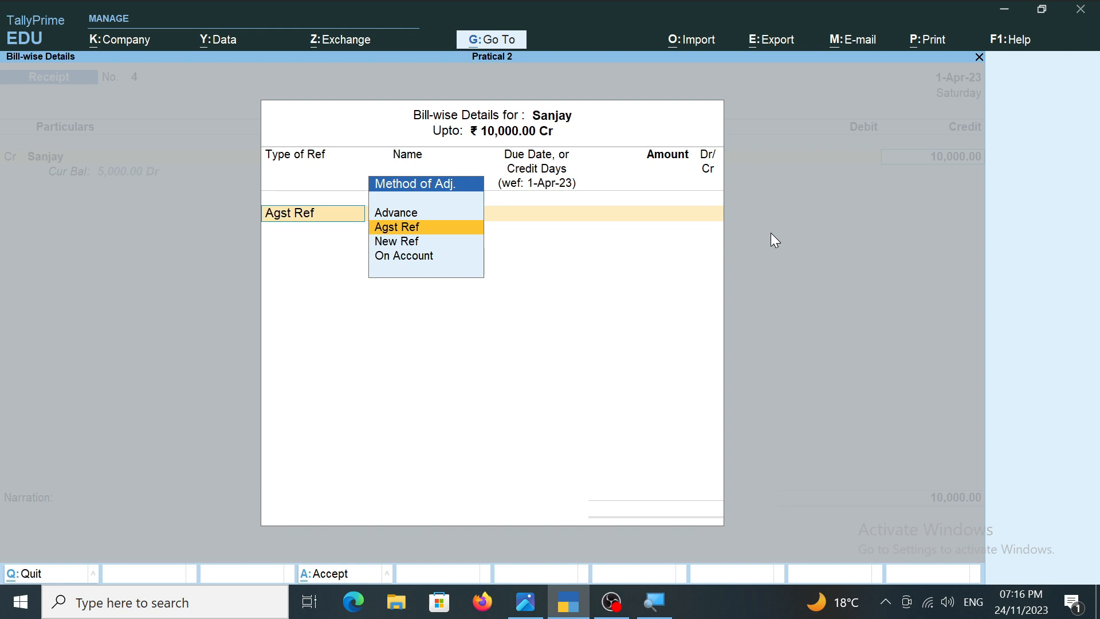
left_click(532, 608)
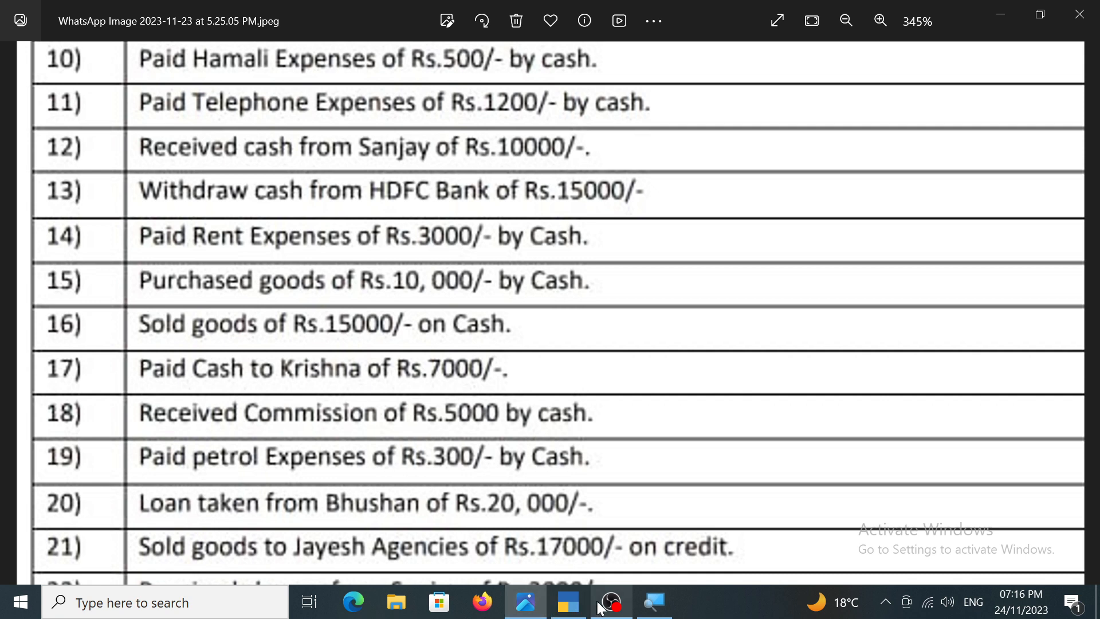
left_click(567, 601)
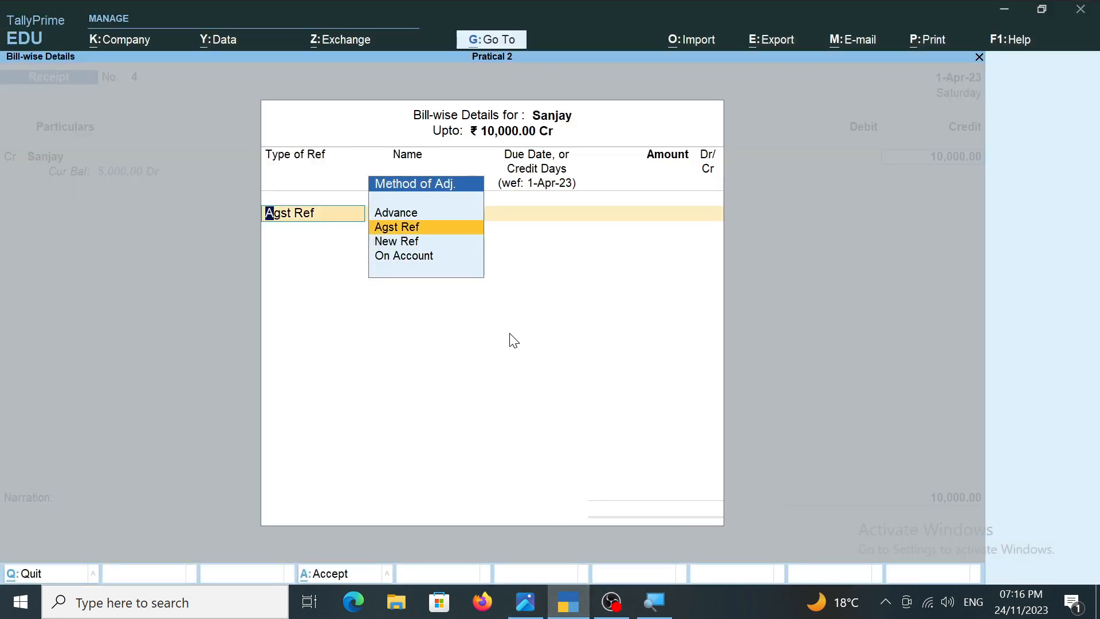
key("Down")
key("Up")
key("Escape")
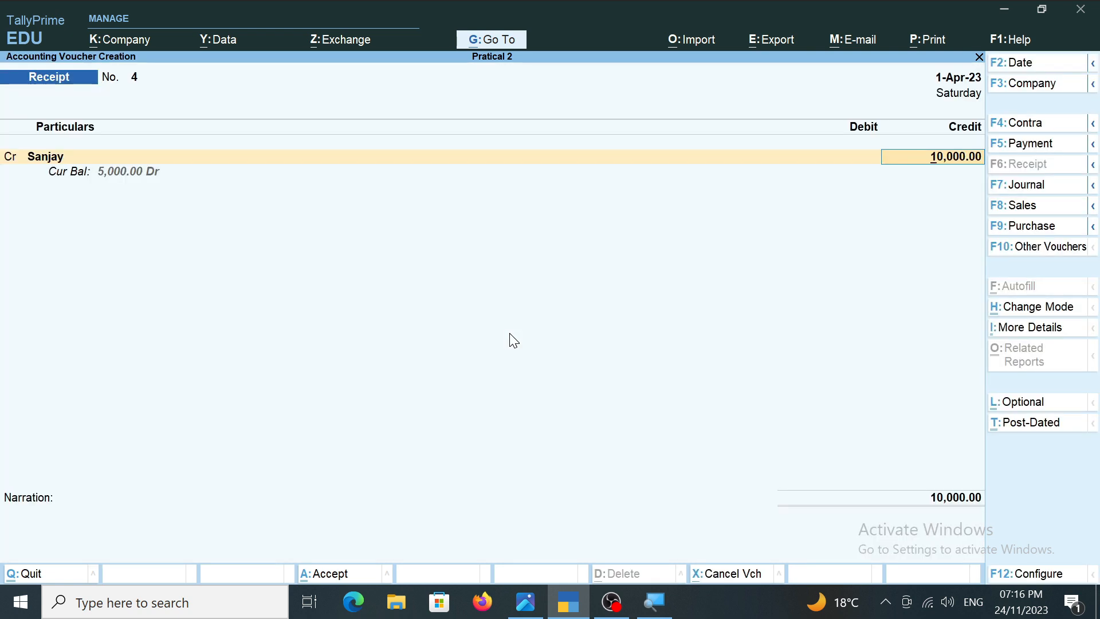
key("BackSpace")
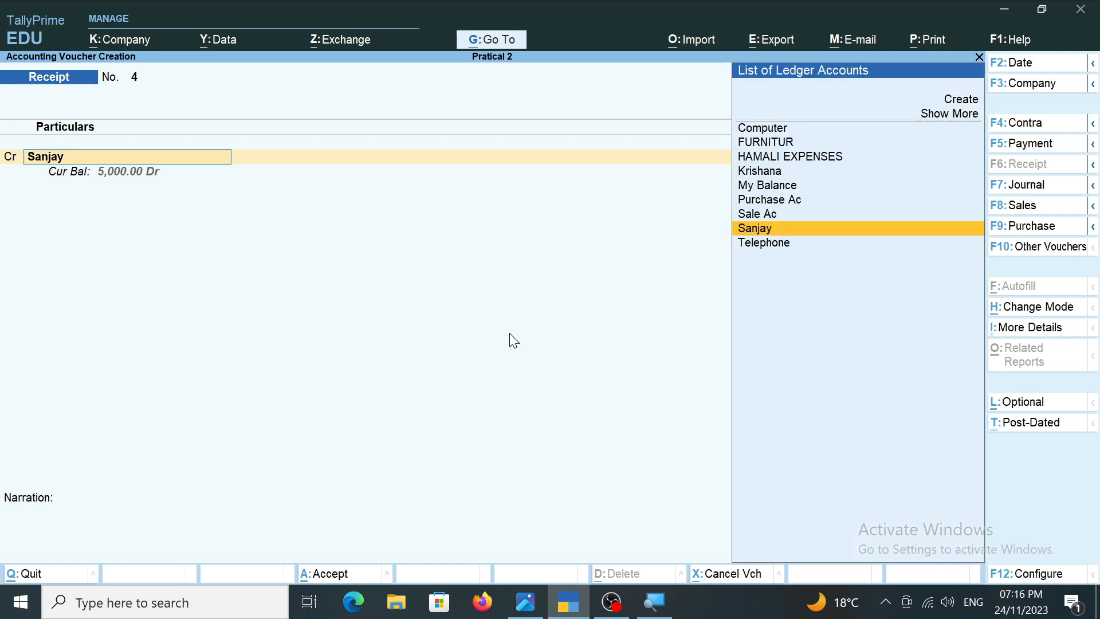
key("BackSpace")
key("Escape")
key("Return")
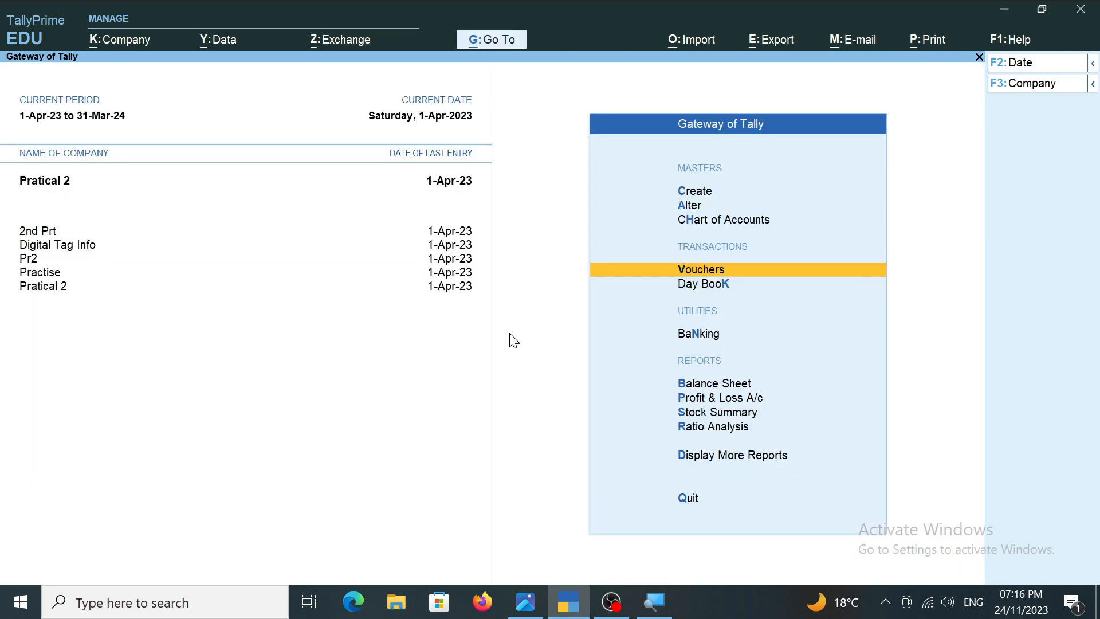
Reopen voucher entry and credit the ledger of the customer named in transaction 12 in the Receipt voucher.
key("Return")
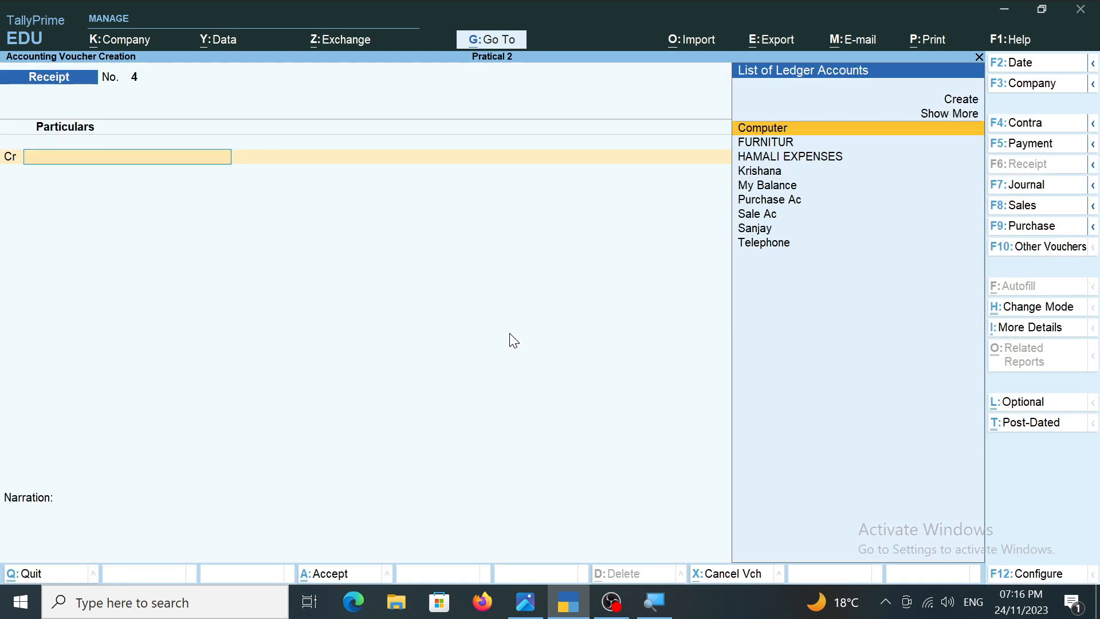
key("Down")
key("Down")
key("Down")
key("Down")
key("Down")
key("Down")
key("Down")
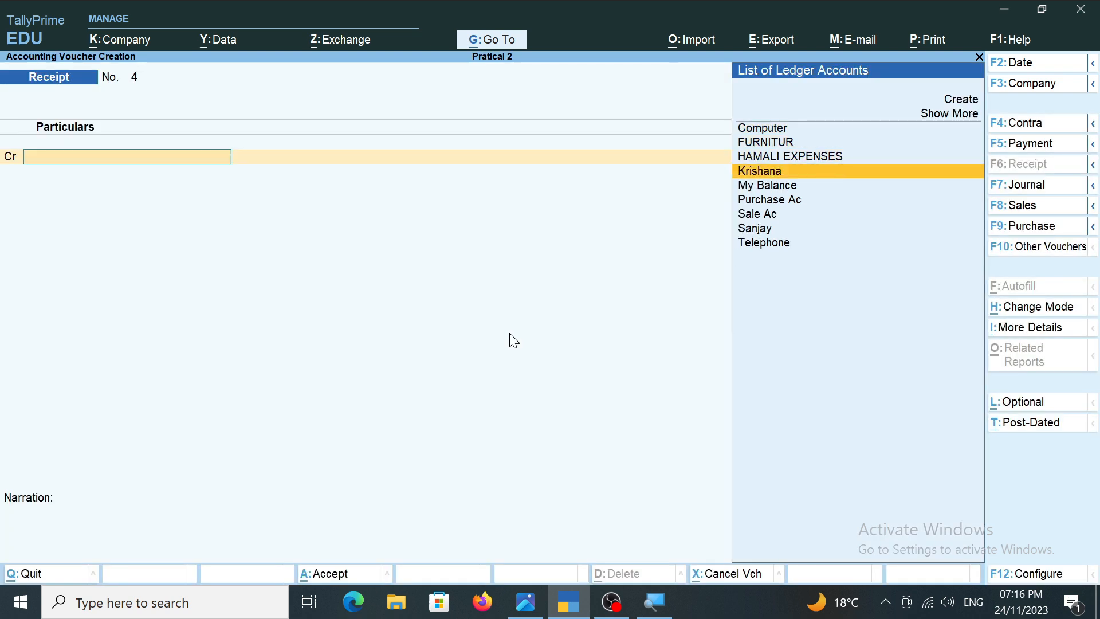
key("Return")
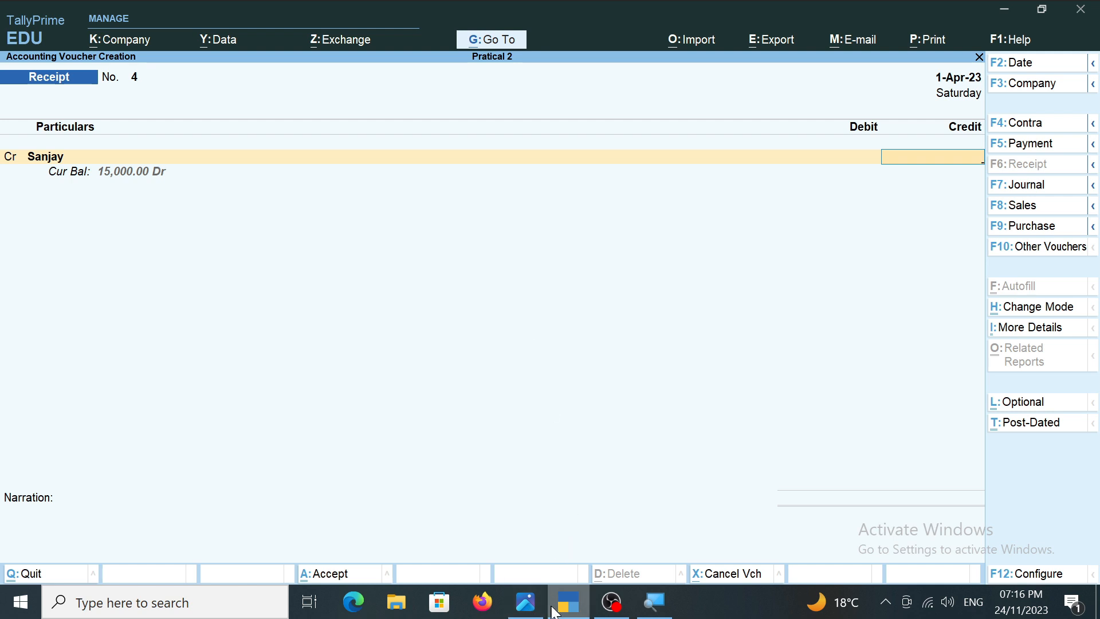
Check the amount of transaction 12 in the transactions image, and return to TallyPrime to credit the customer's ledger with 10,000.
left_click(526, 603)
scroll(422, 281, "up", 1)
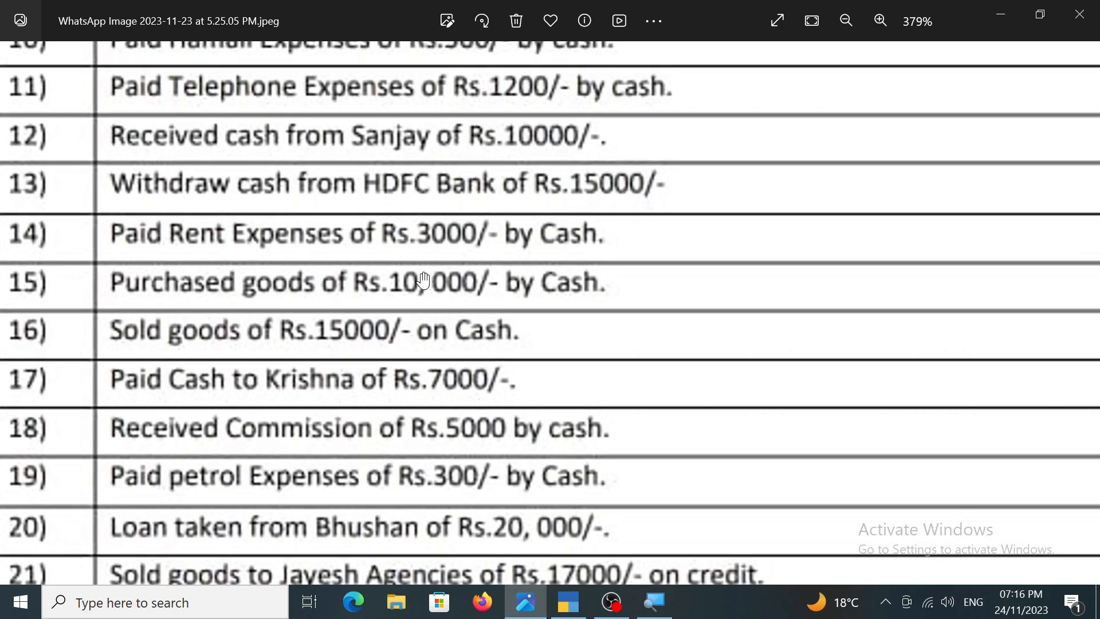
scroll(422, 281, "down", 5)
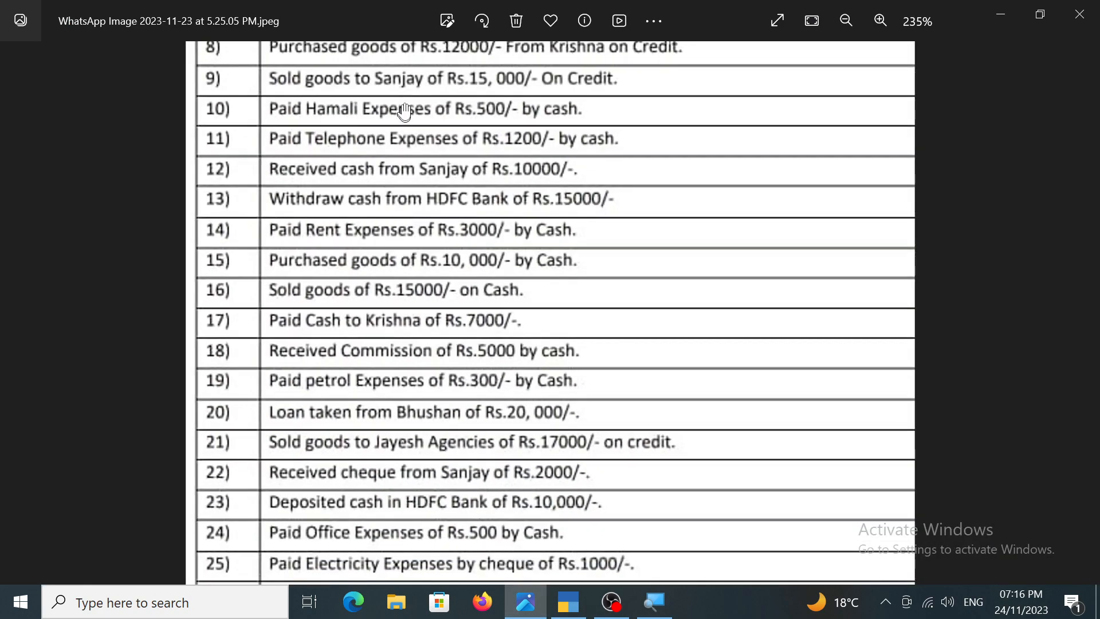
left_click_drag(405, 112, 405, 156)
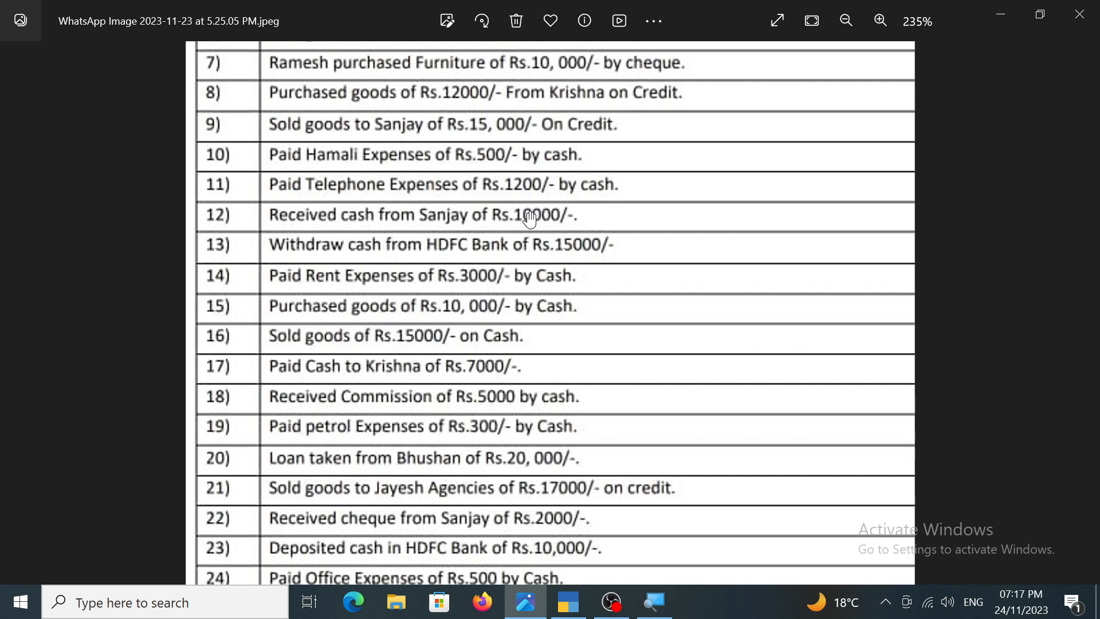
scroll(530, 220, "up", 4)
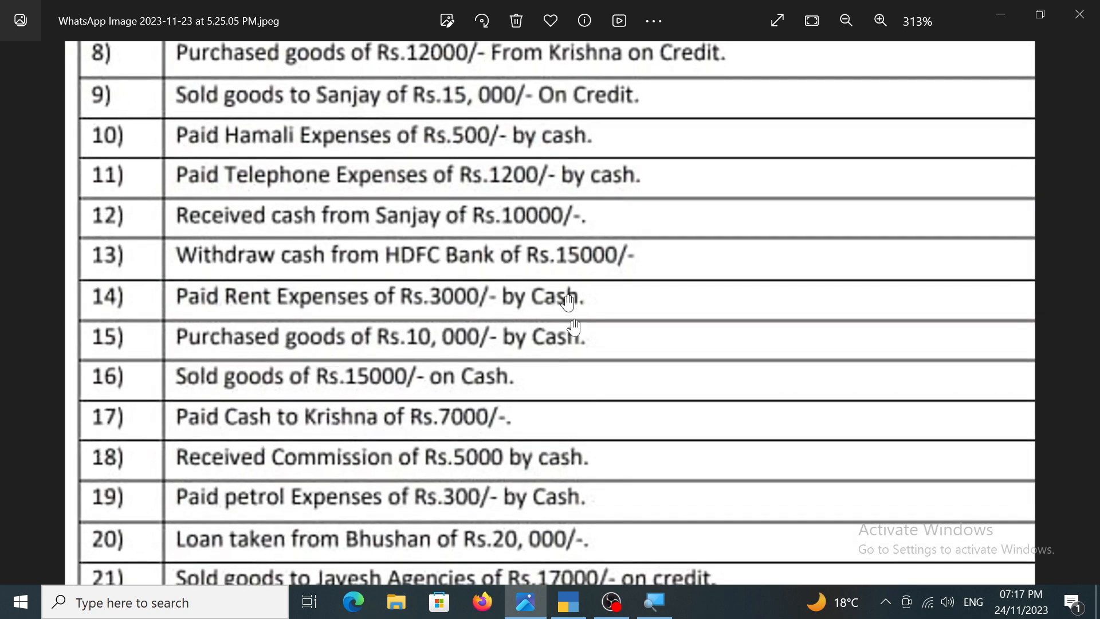
left_click(569, 598)
type("1")
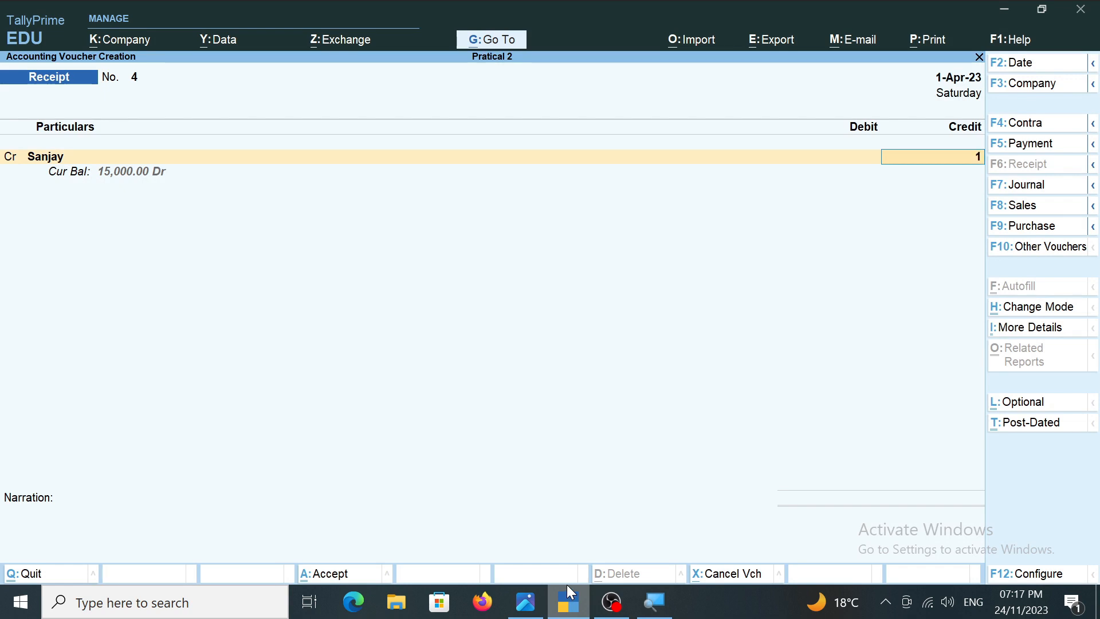
type("0,00")
type("0000")
key("Return")
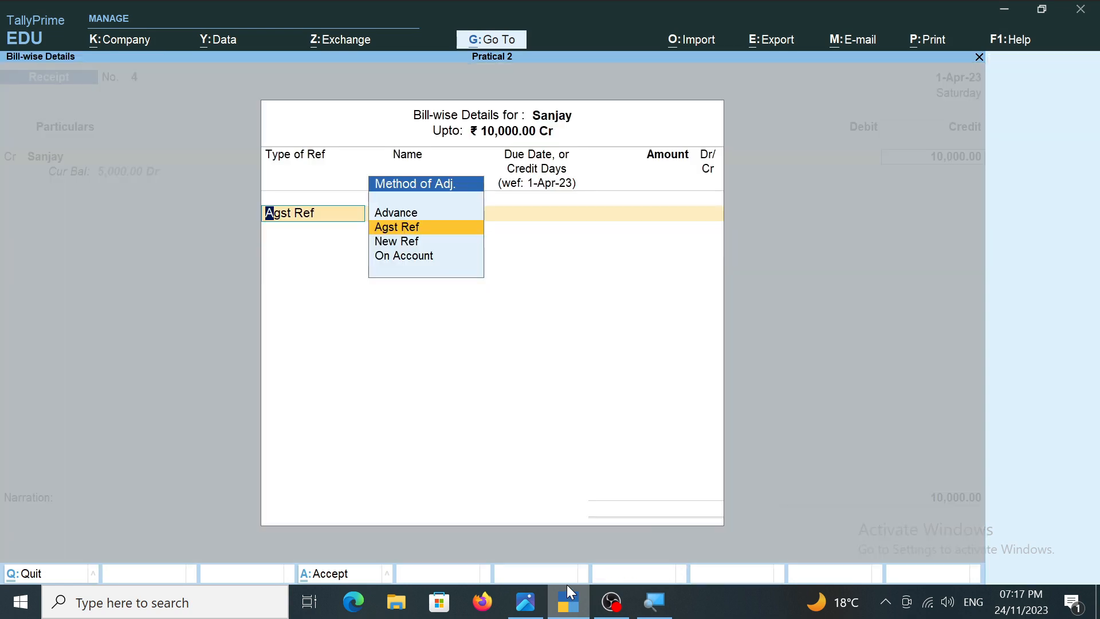
Allocate the 10,000 credit to pending bill 1 as Agst Ref, and save the receipt voucher with Cash debited.
key("Return")
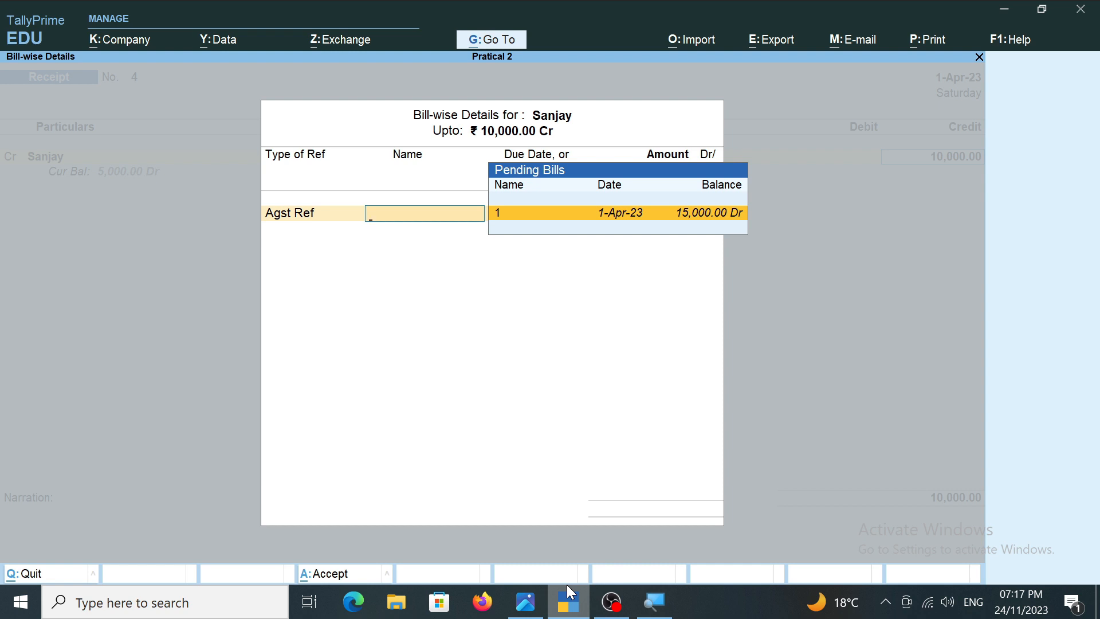
type("1")
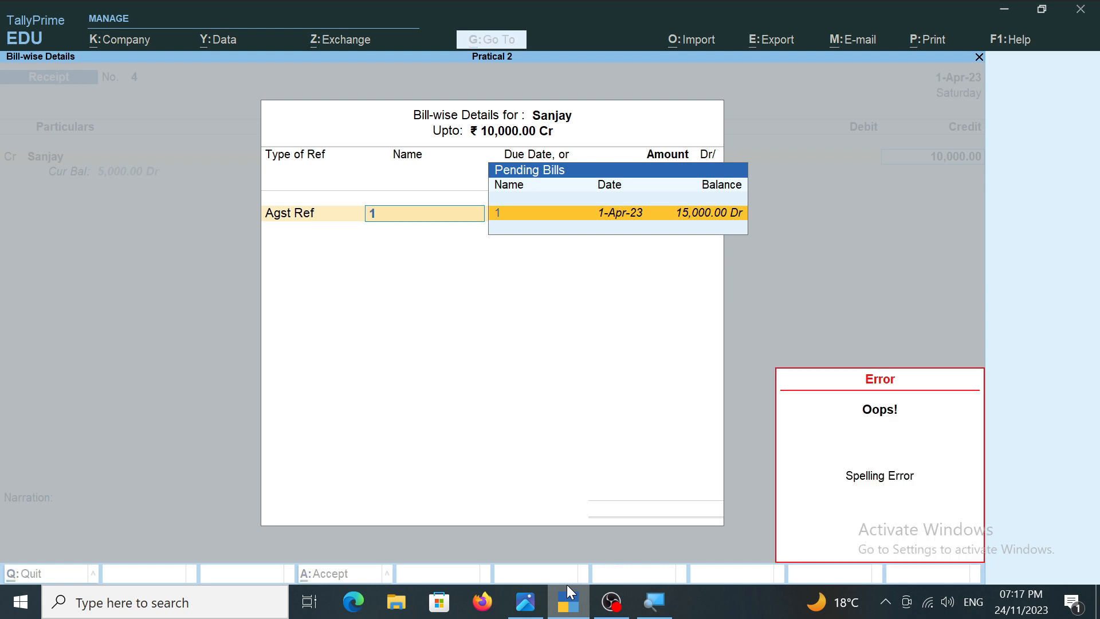
key("Return")
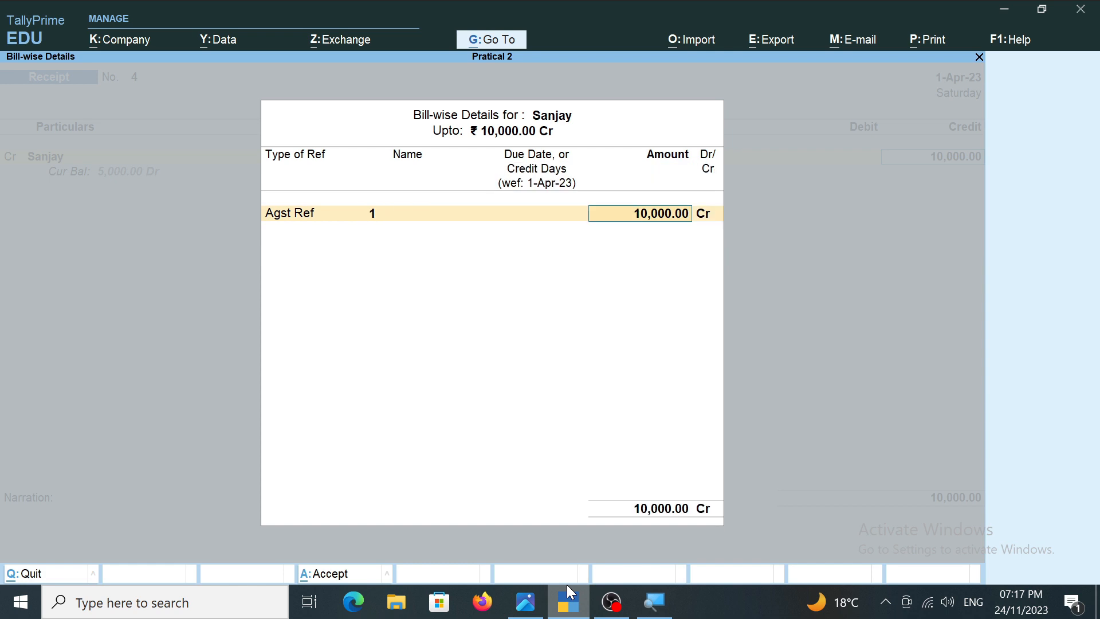
key("Return")
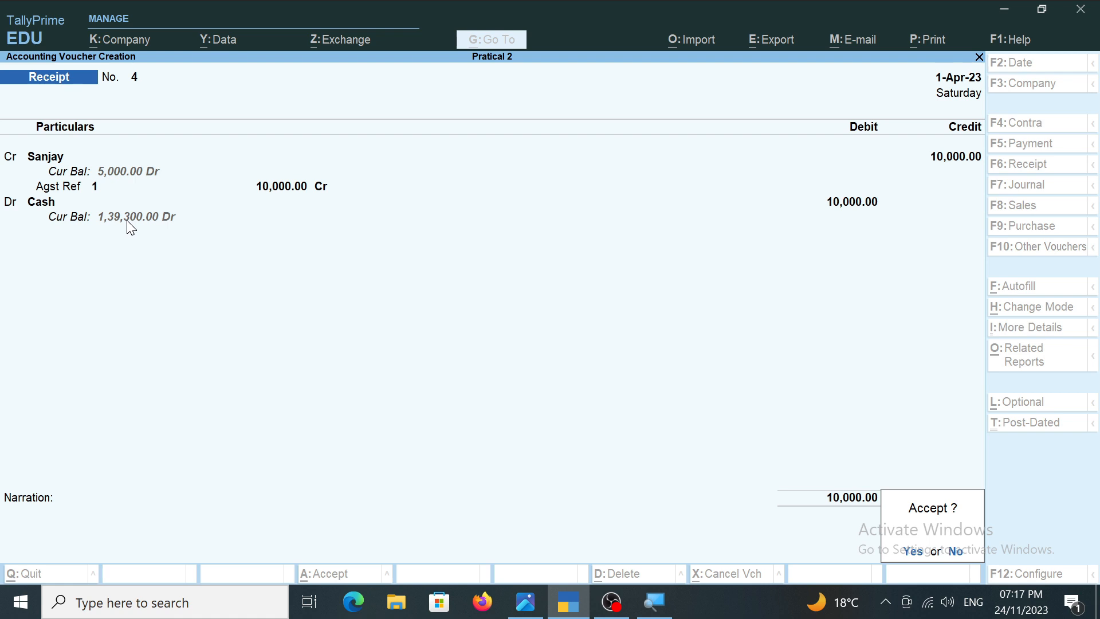
key("Return")
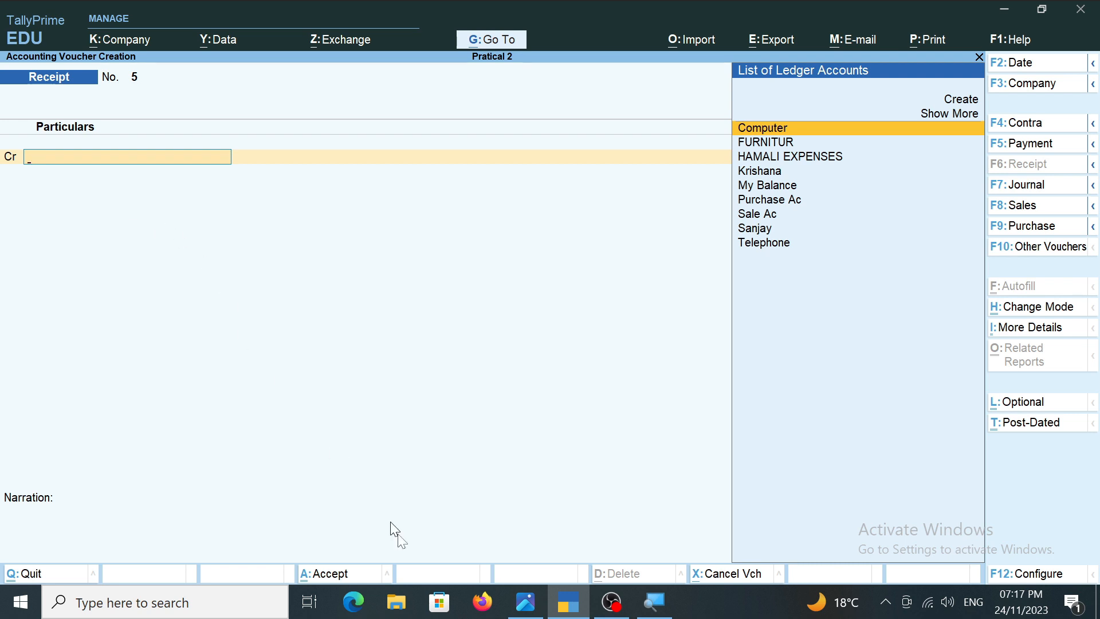
Check transaction 13 in the transactions image, and return to TallyPrime to start a Contra voucher crediting HDFC BANK.
left_click(525, 611)
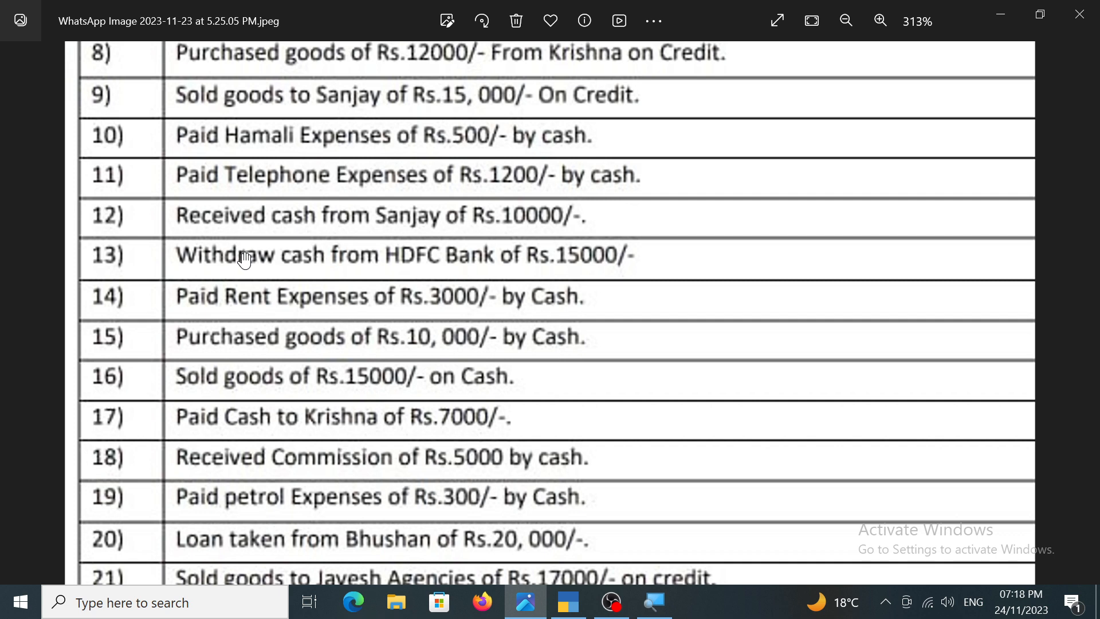
left_click(570, 599)
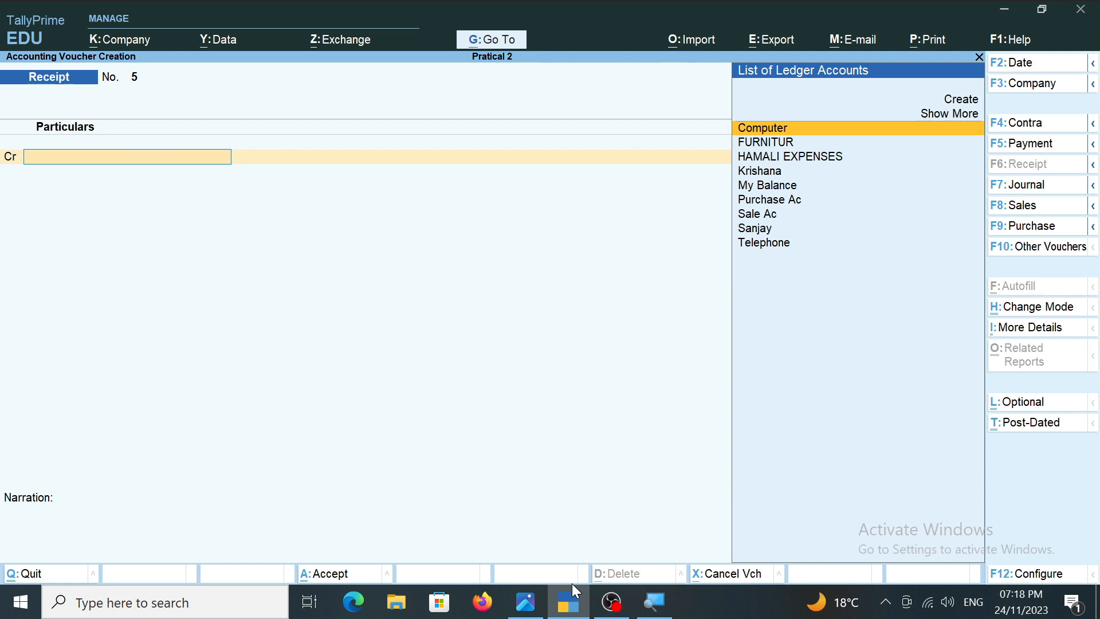
key("F4")
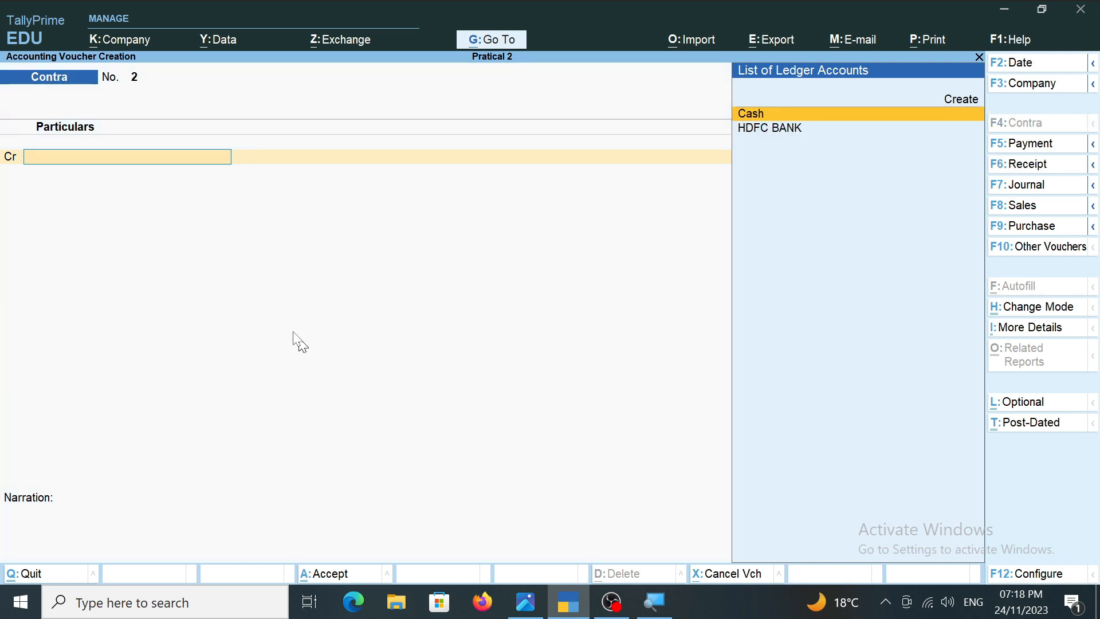
key("Down")
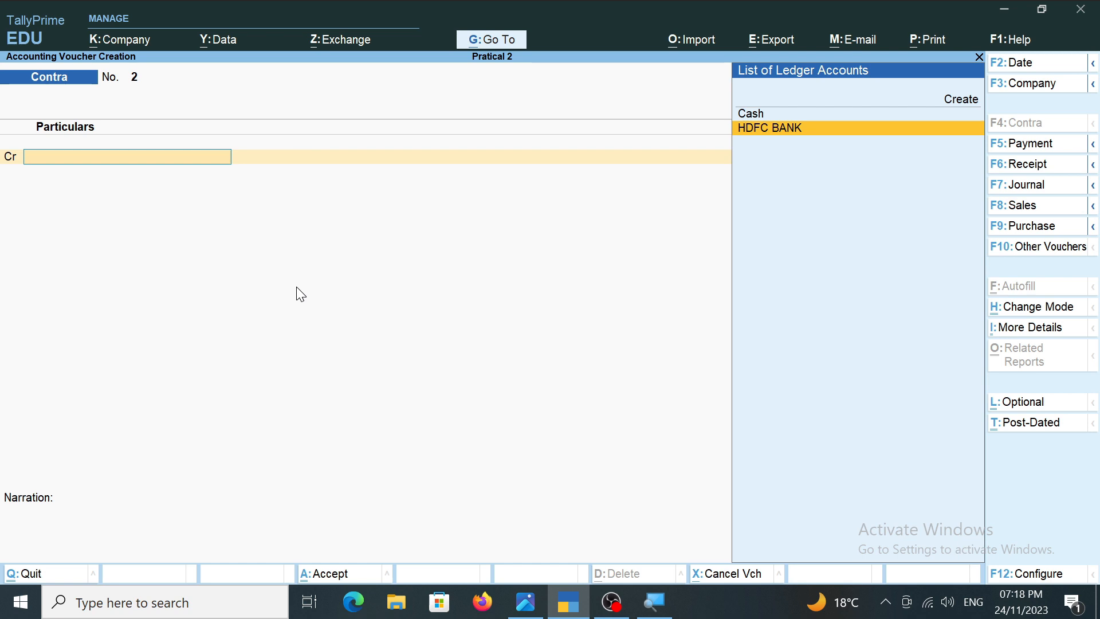
key("Return")
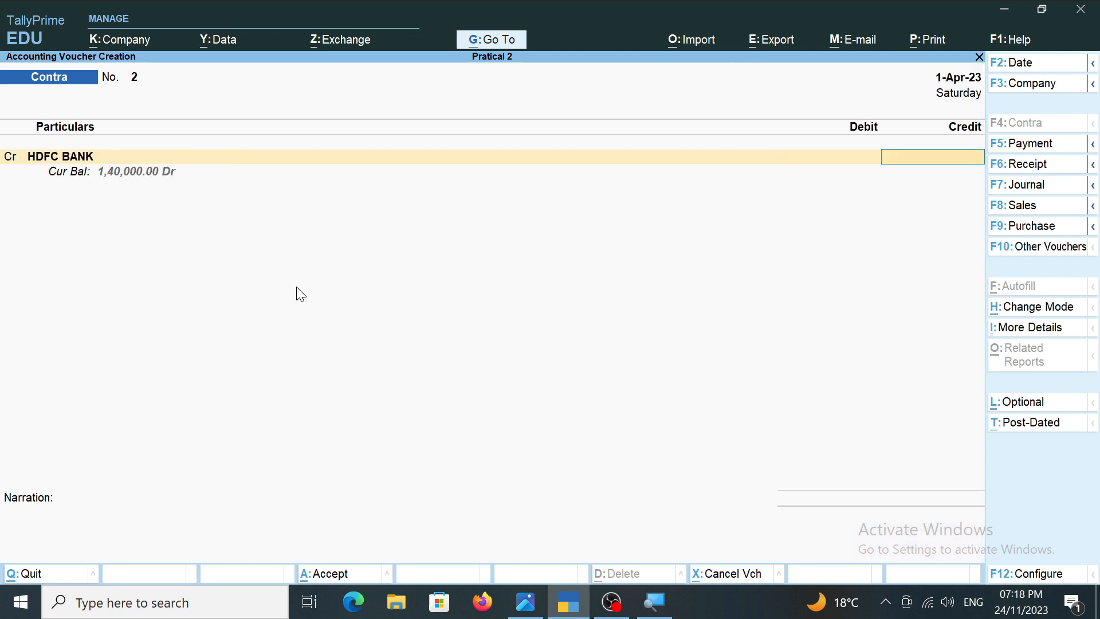
Set the HDFC BANK credit to 15,000, verifying it against transaction 13 in the image, and accept the Cheque bank allocation.
type("1500")
left_click(525, 601)
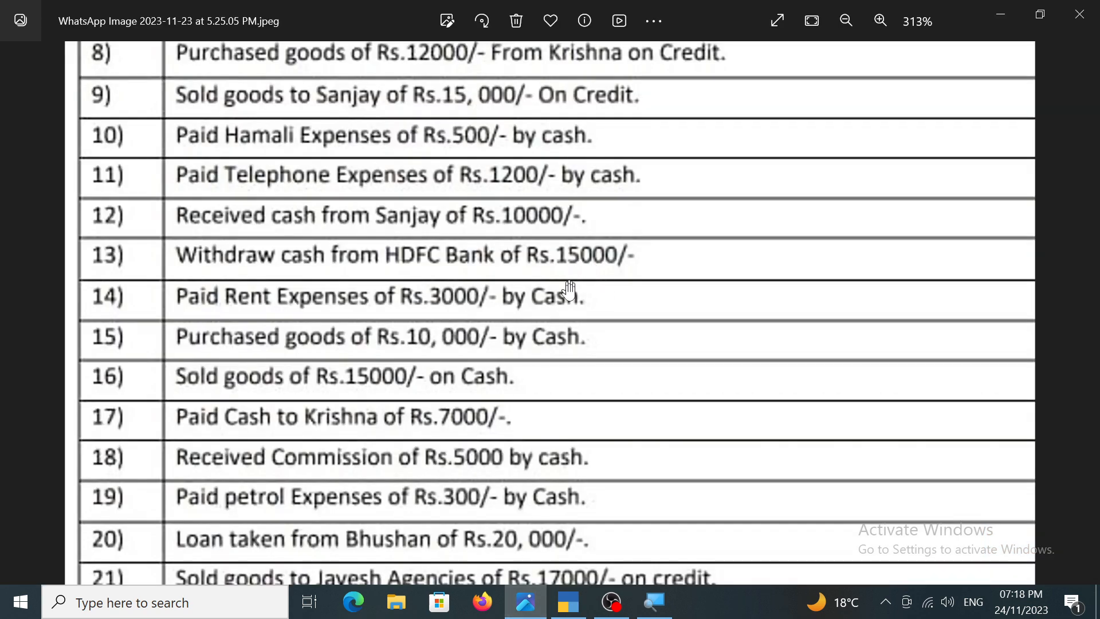
left_click(568, 601)
type("000")
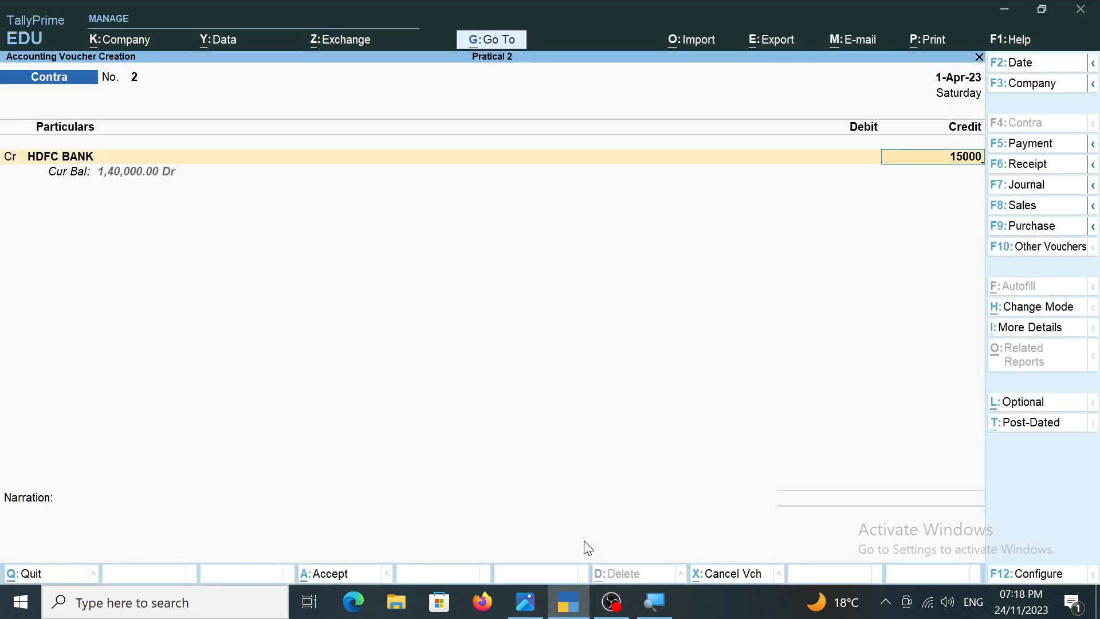
key("Return")
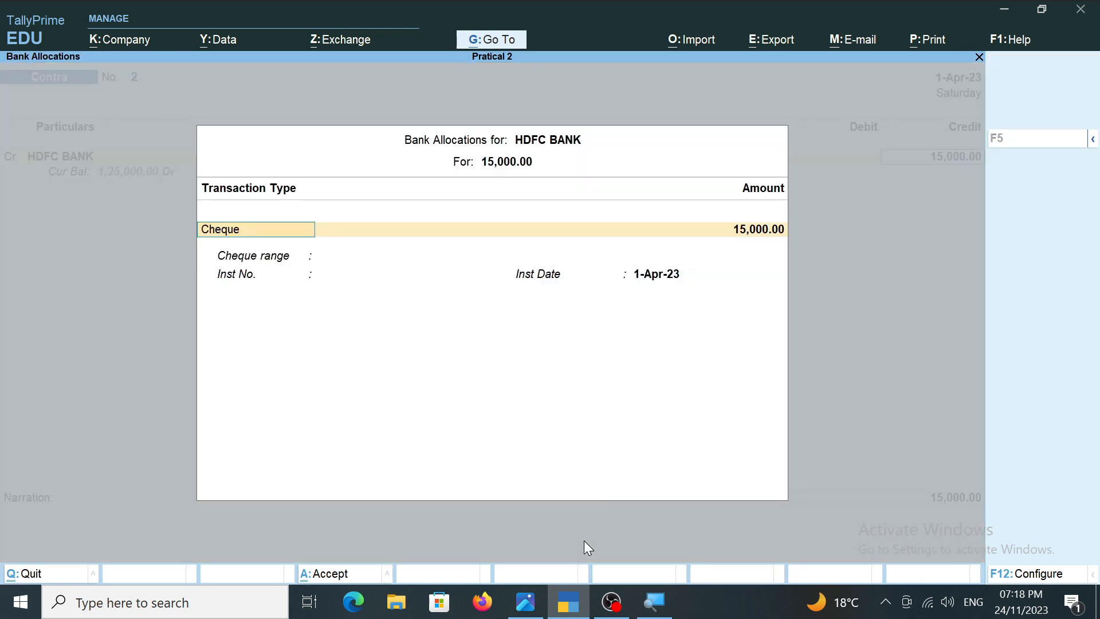
key("Return")
key("ctrl+a")
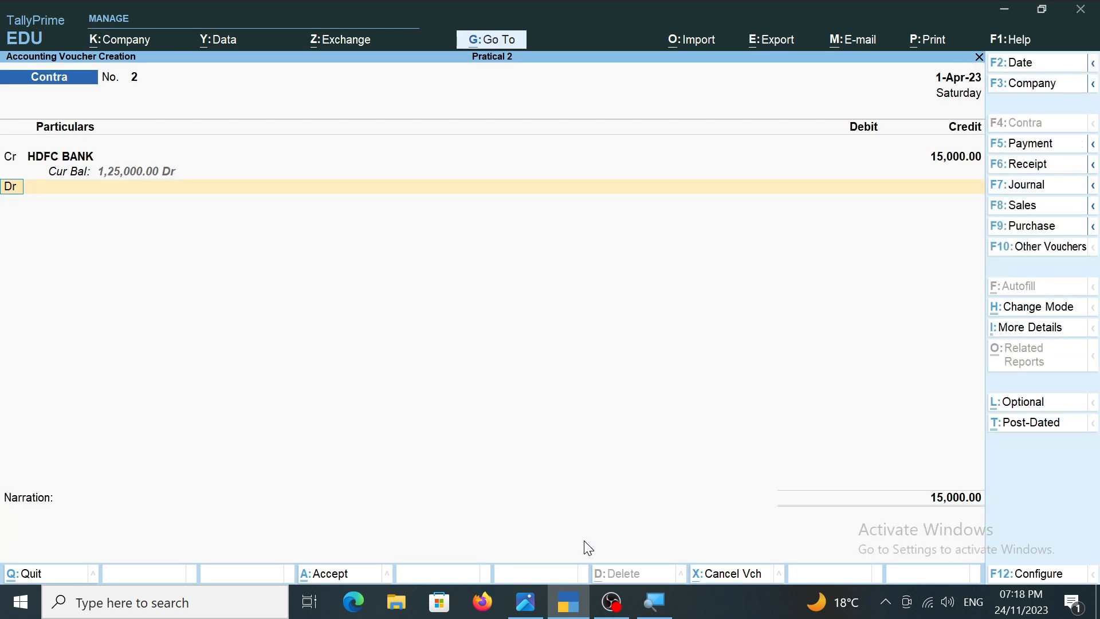
Debit Cash with 15,000, leave the narration blank, and save the contra voucher.
key("Return")
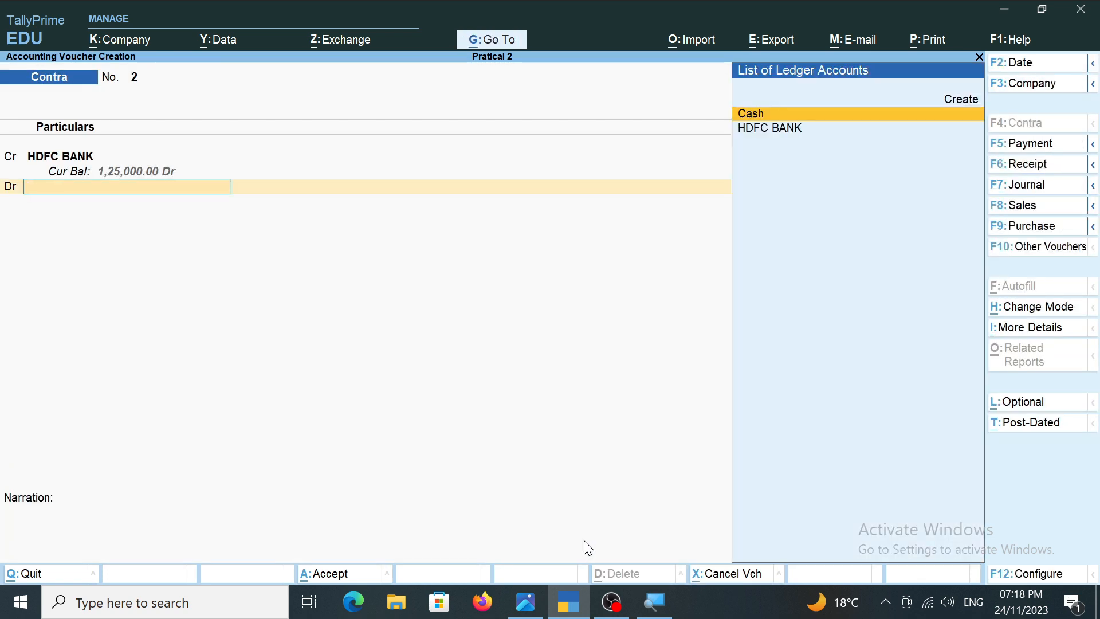
key("Return")
key("alt")
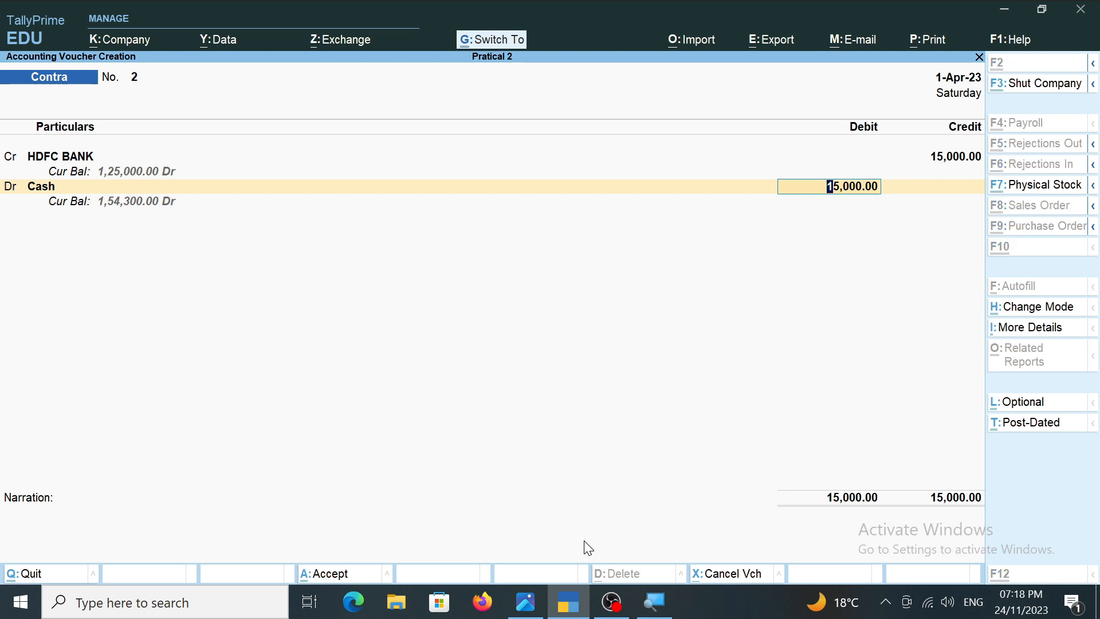
key("ctrl")
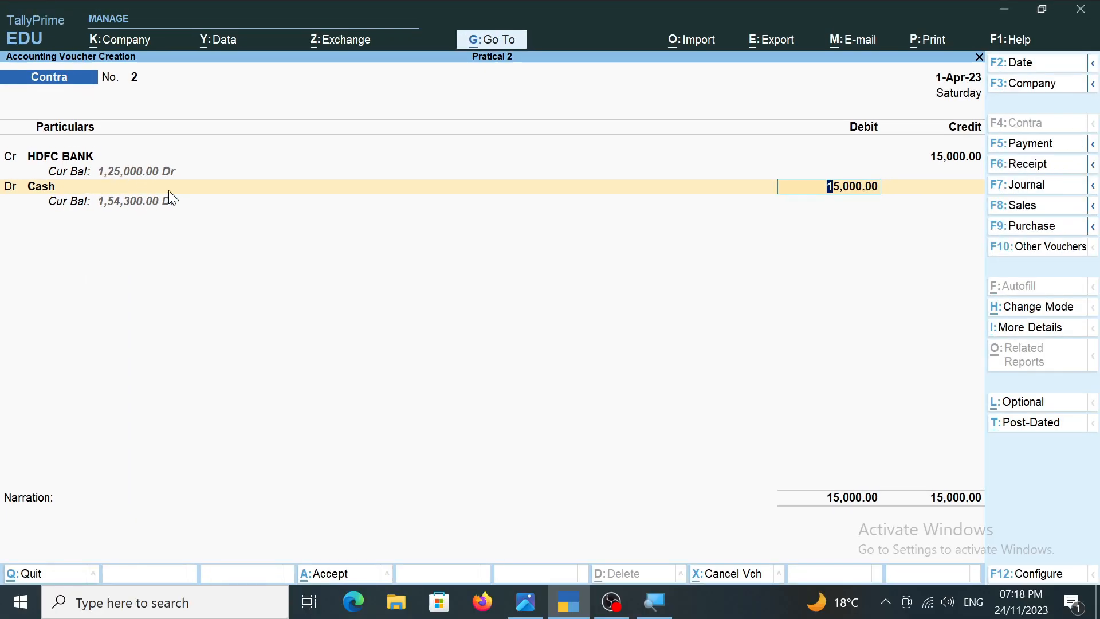
key("Return")
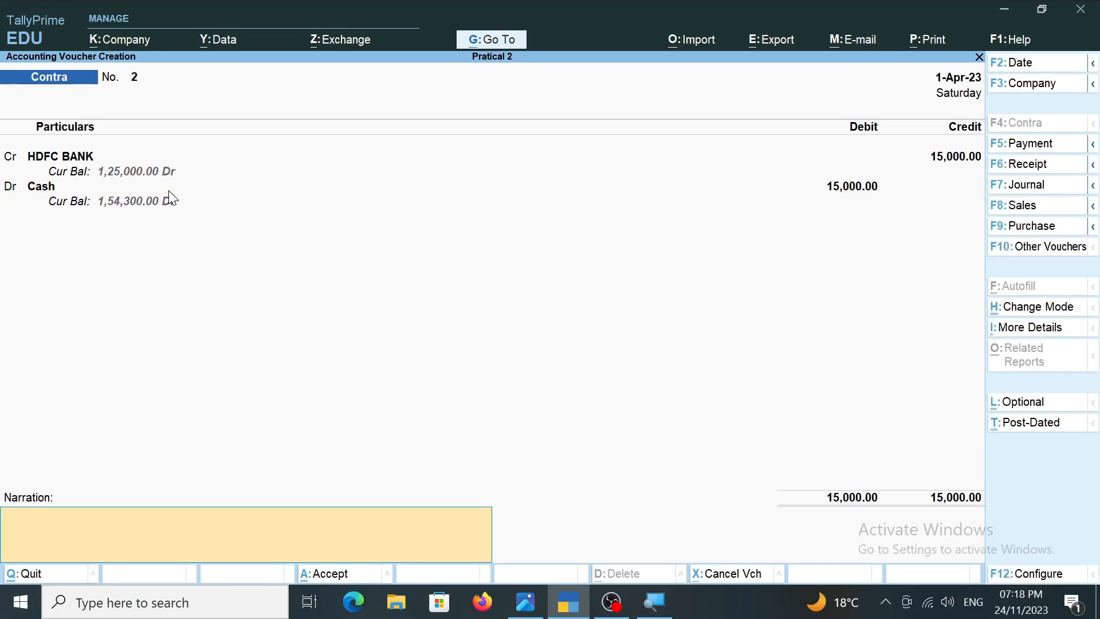
key("Return")
key("Return")
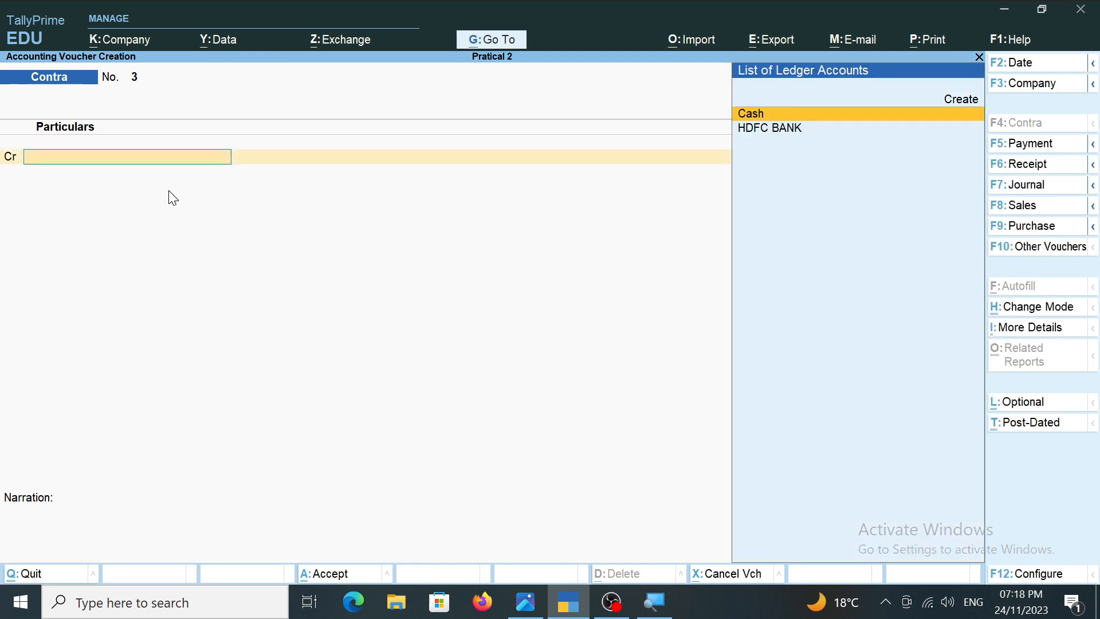
Check transaction 14 in the transactions image, and return to TallyPrime to change the new voucher to a Payment.
left_click(530, 605)
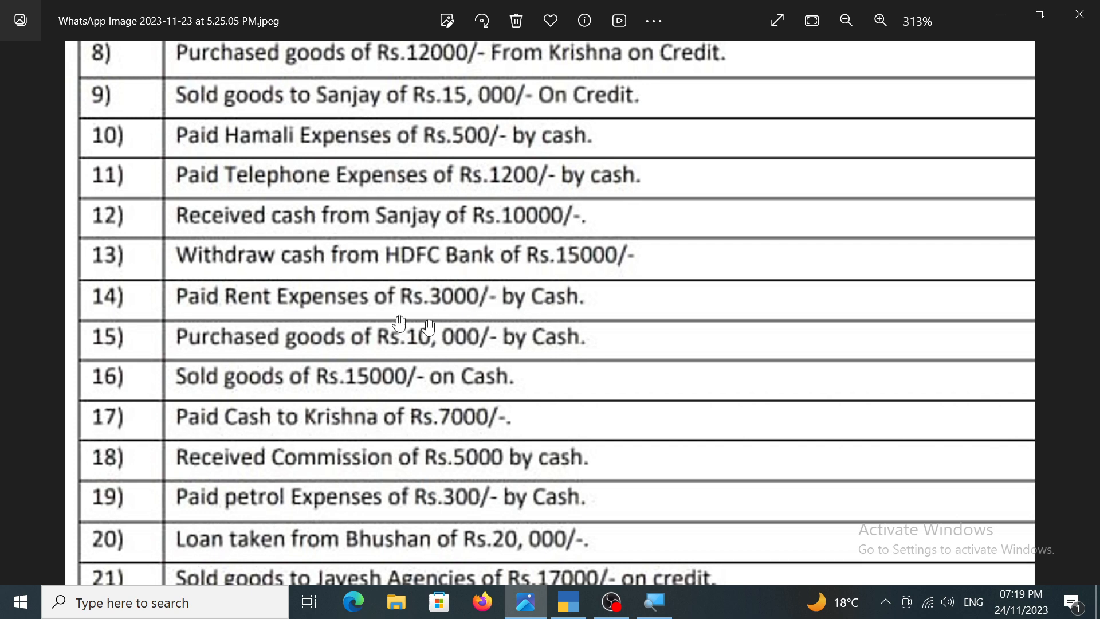
left_click(567, 603)
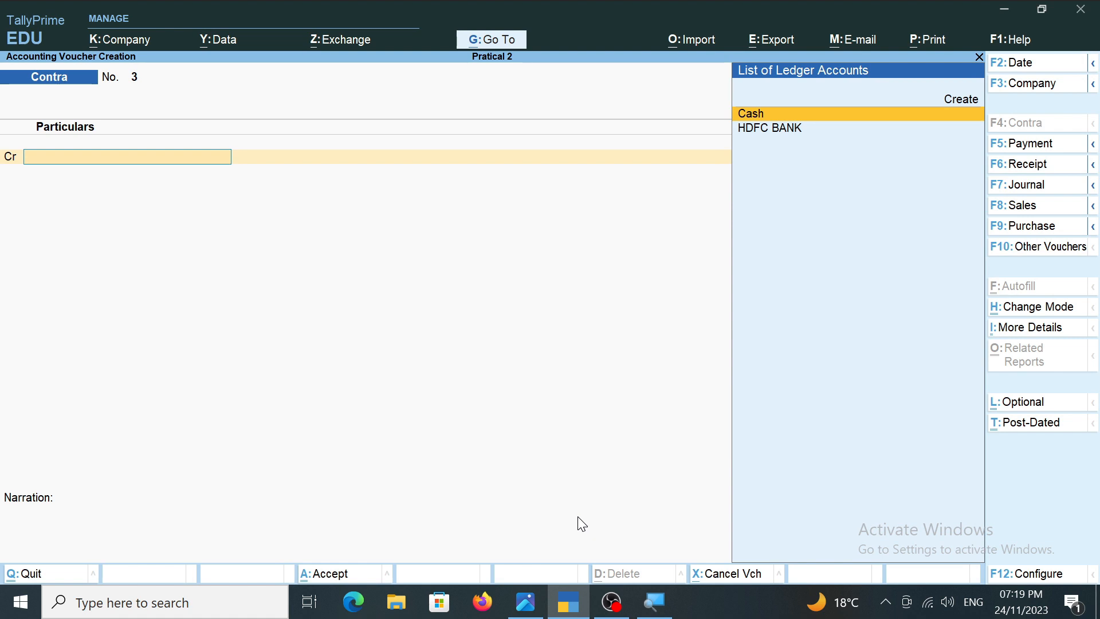
key("F5")
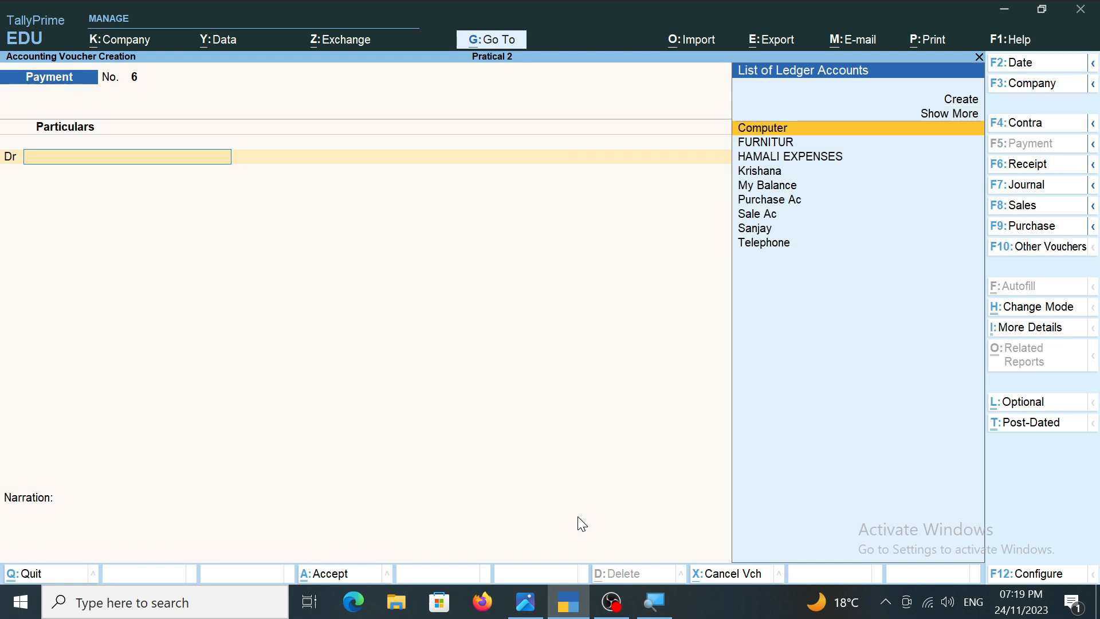
Create a ledger named Rent under Indirect Expenses for the payment voucher's debit line.
key("alt+c")
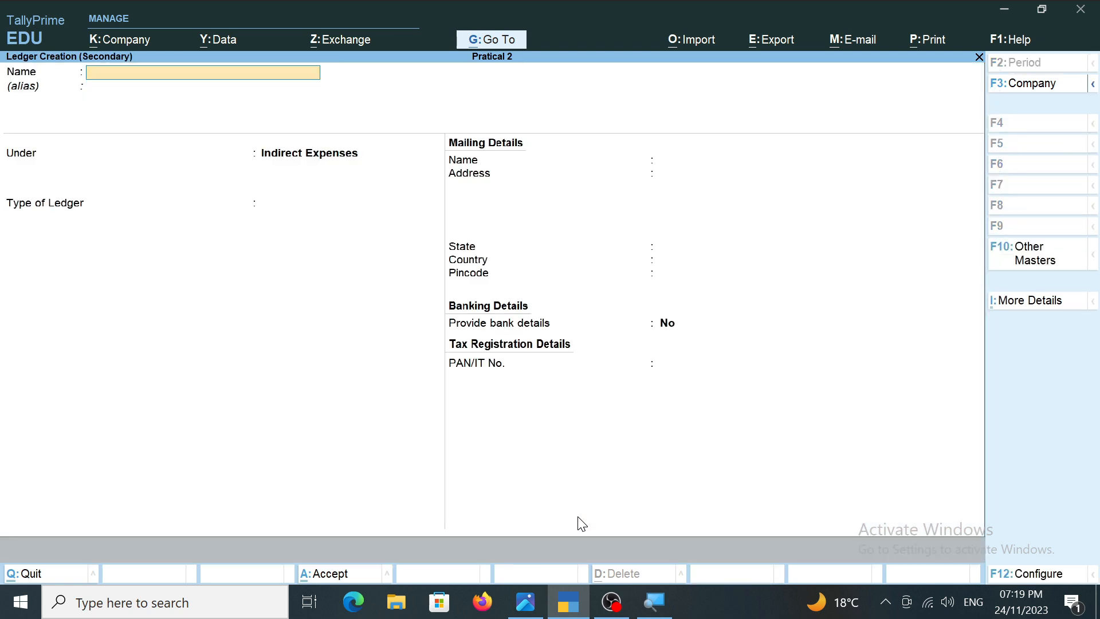
type("Rent")
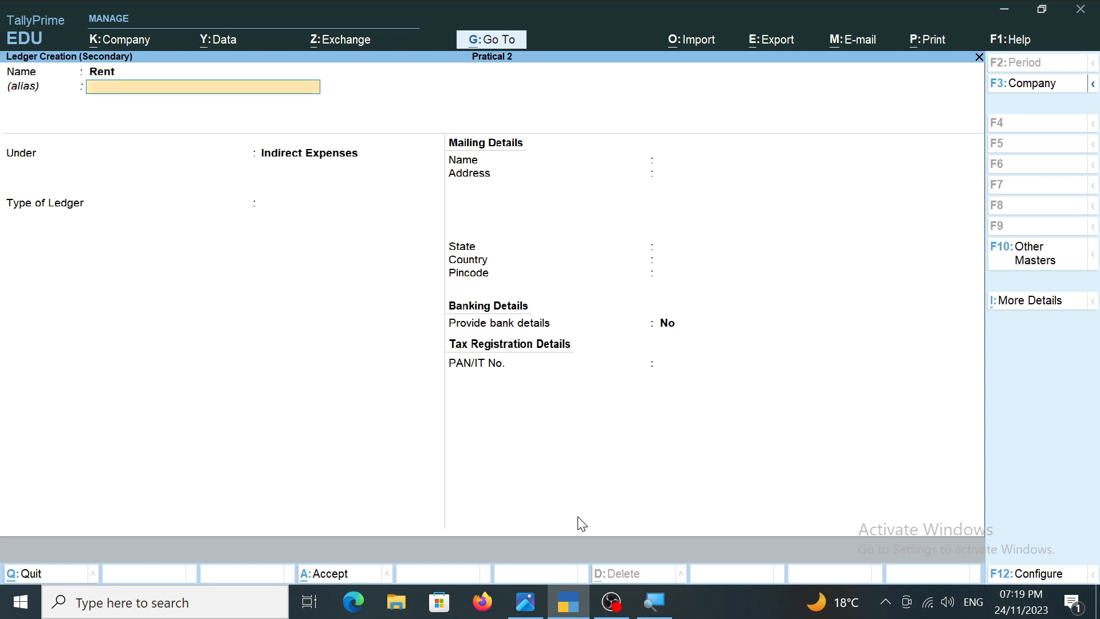
key("Return")
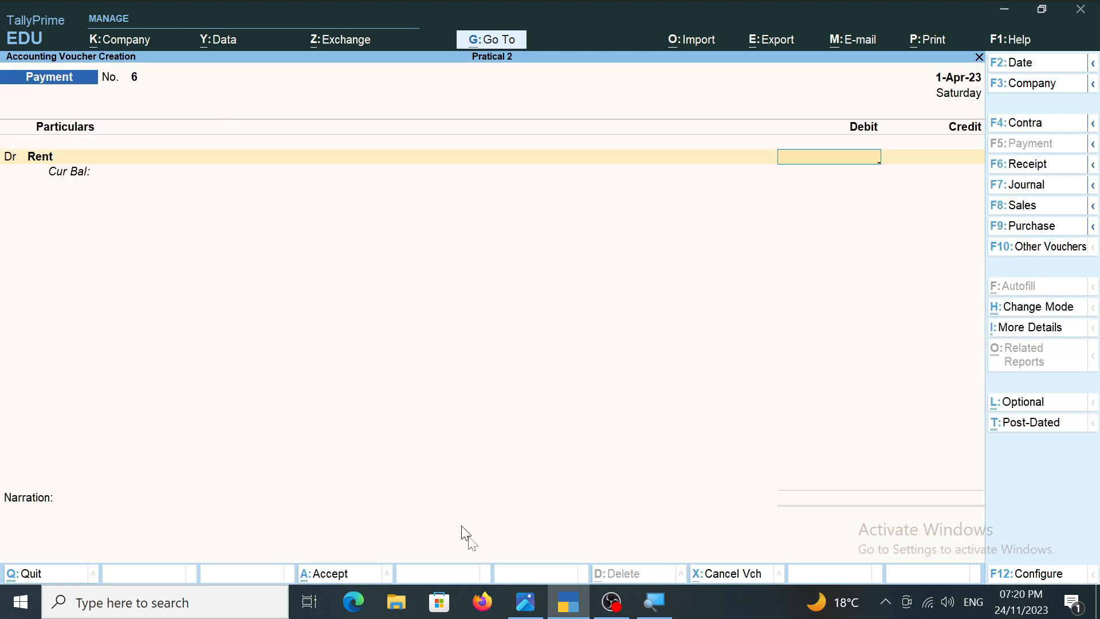
Check the rent amount in transaction 14 of the transactions image, and set the Rent debit to 3,000.
left_click(527, 601)
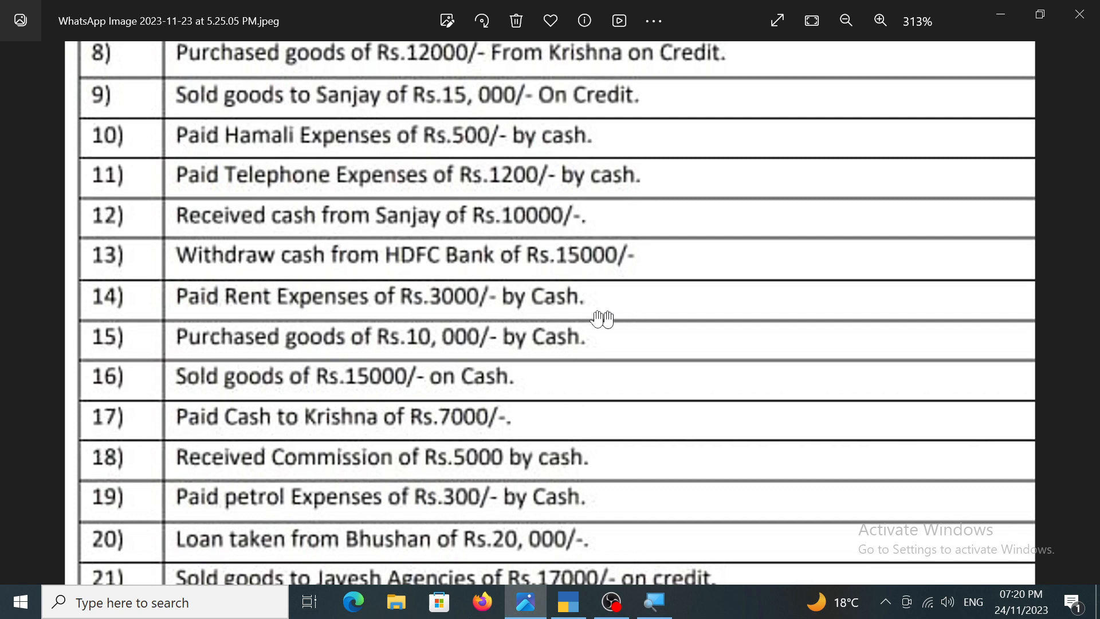
left_click(574, 605)
type("3000")
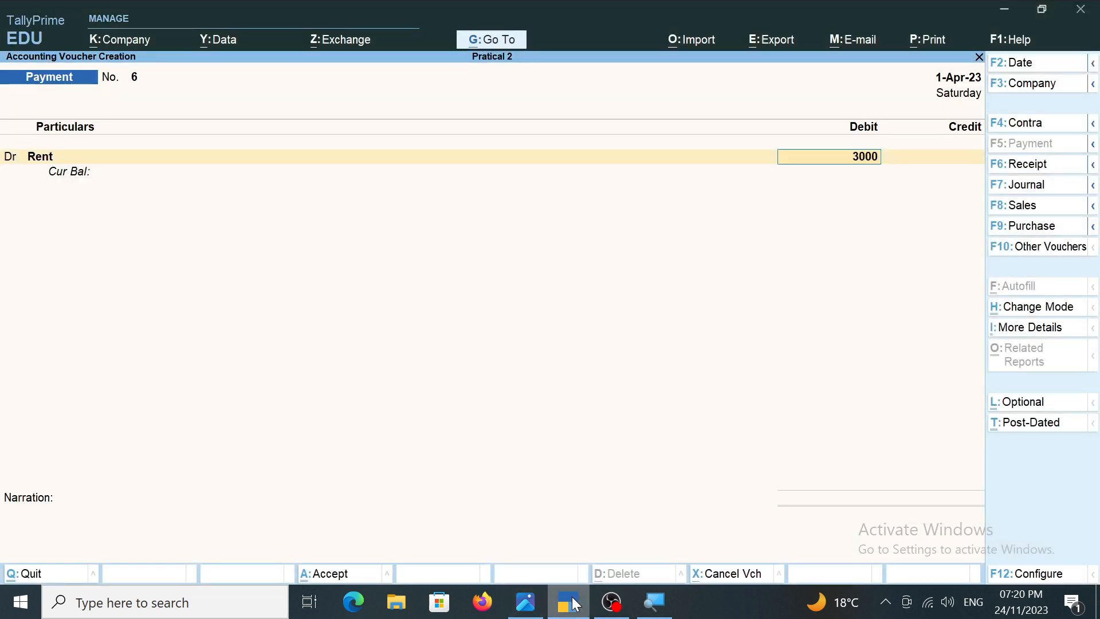
type("000000000000000000")
key("BackSpace")
key("BackSpace")
key("BackSpace")
key("BackSpace")
key("BackSpace")
key("BackSpace")
key("BackSpace")
key("BackSpace")
key("BackSpace")
key("BackSpace")
key("BackSpace")
key("BackSpace")
key("BackSpace")
key("BackSpace")
key("BackSpace")
key("BackSpace")
key("BackSpace")
key("BackSpace")
key("Return")
Credit Cash with 3,000, leave the narration blank, and save the rent payment voucher.
key("Return")
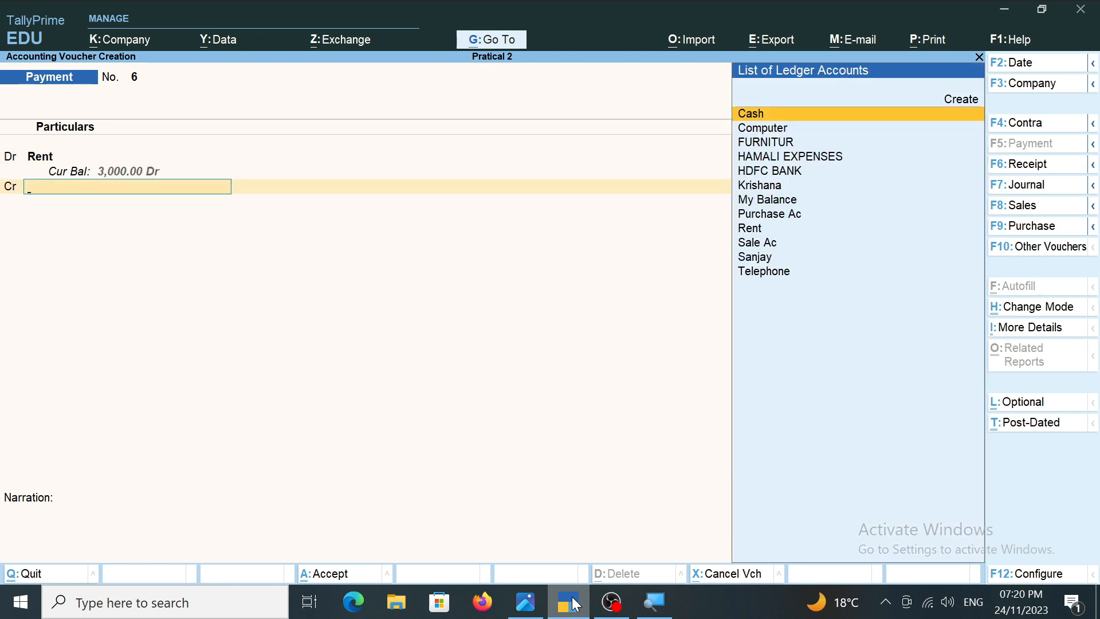
key("Return")
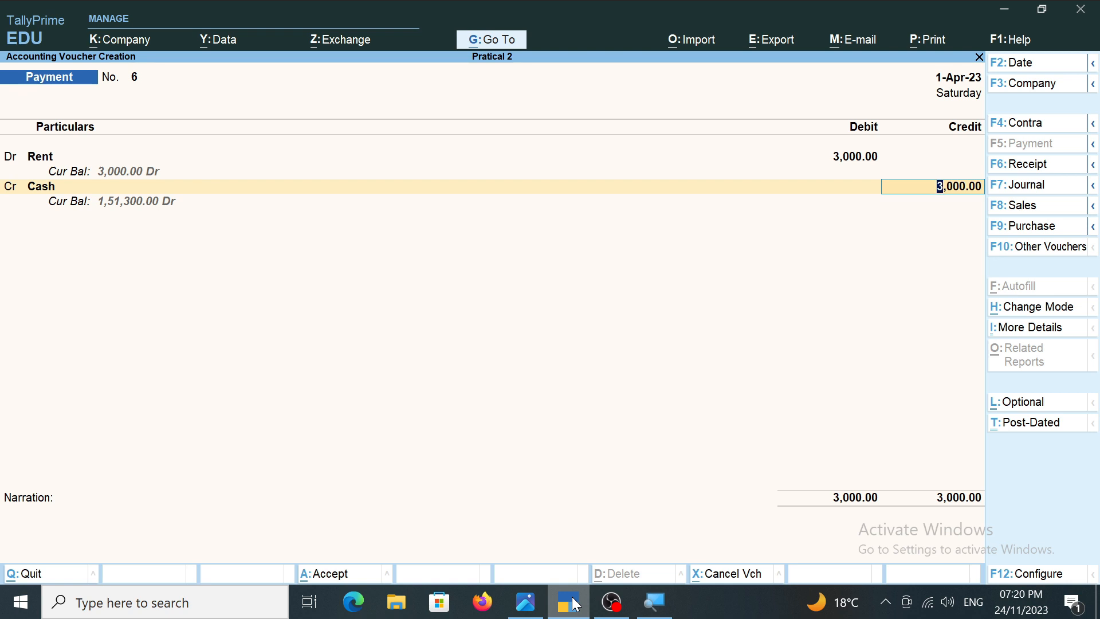
key("Return")
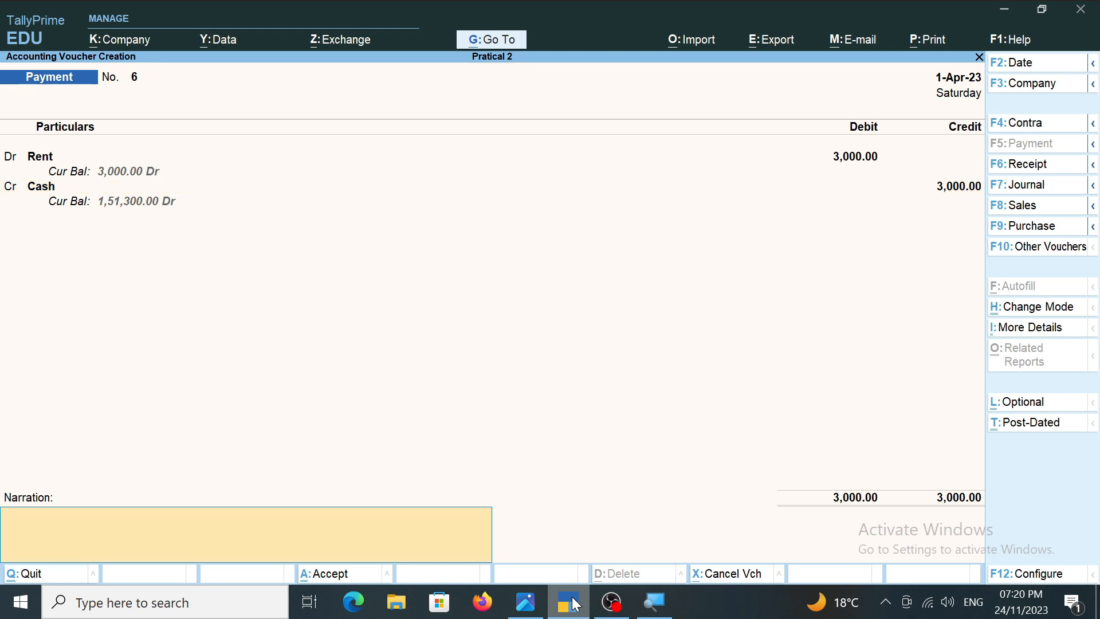
key("Return")
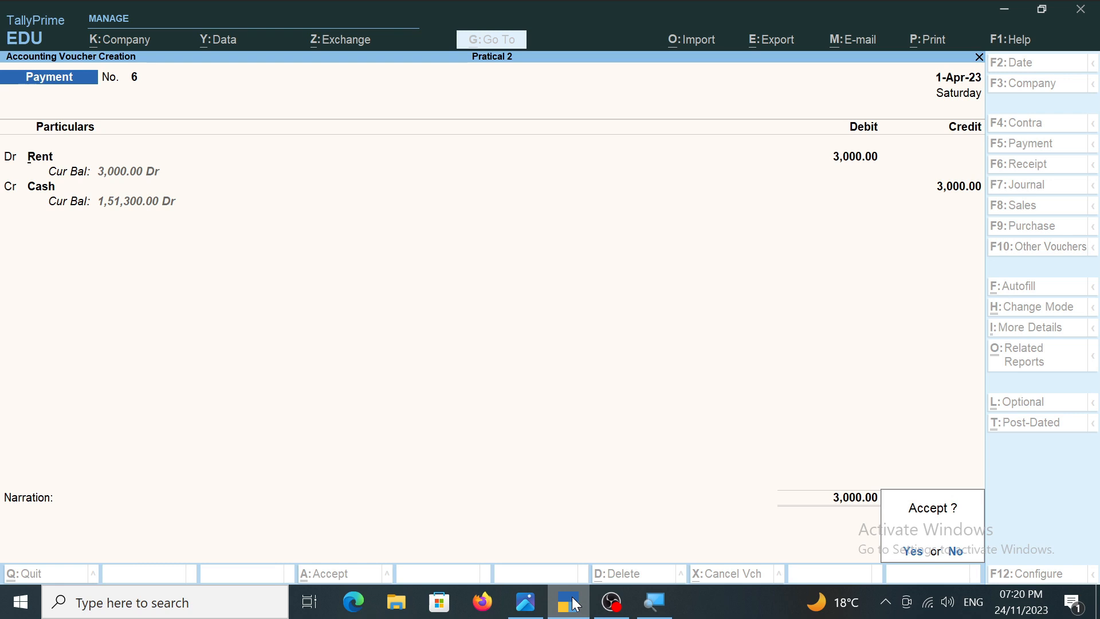
key("Return")
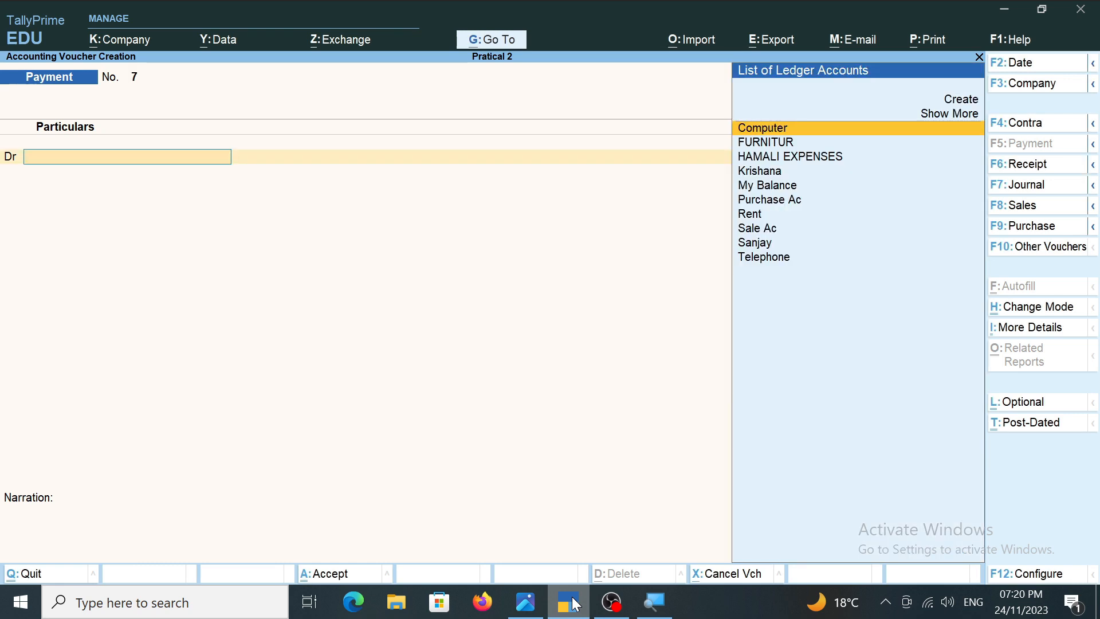
Check transaction 15 in the image, and debit Purchase Ac with 10,000 in the new payment voucher, leaving its inventory allocations empty.
left_click(524, 600)
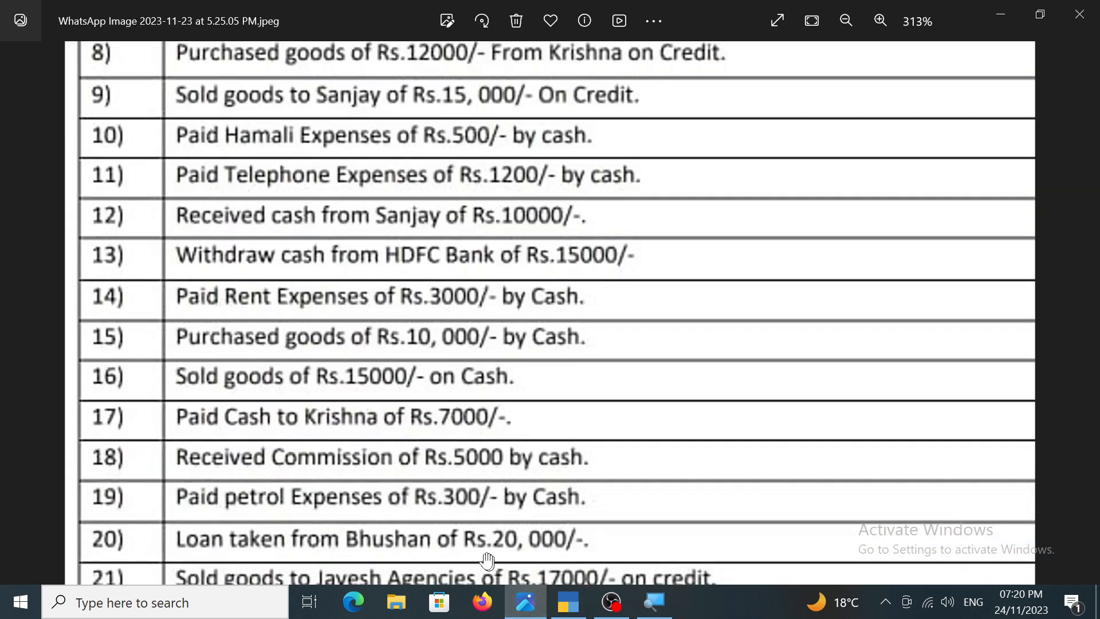
scroll(409, 450, "down", 1)
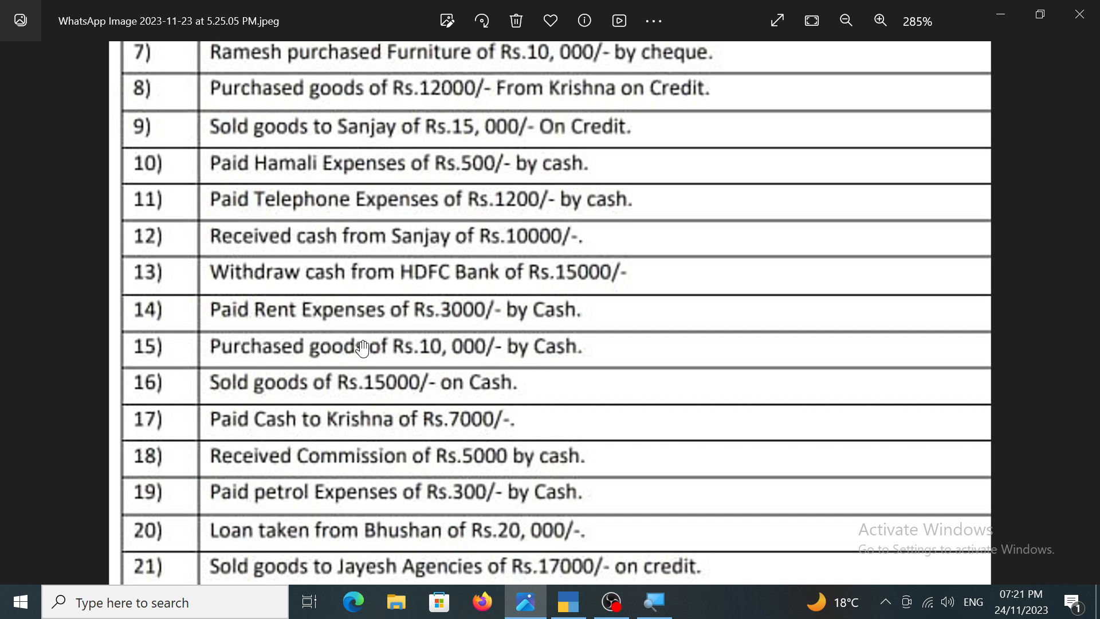
left_click(576, 609)
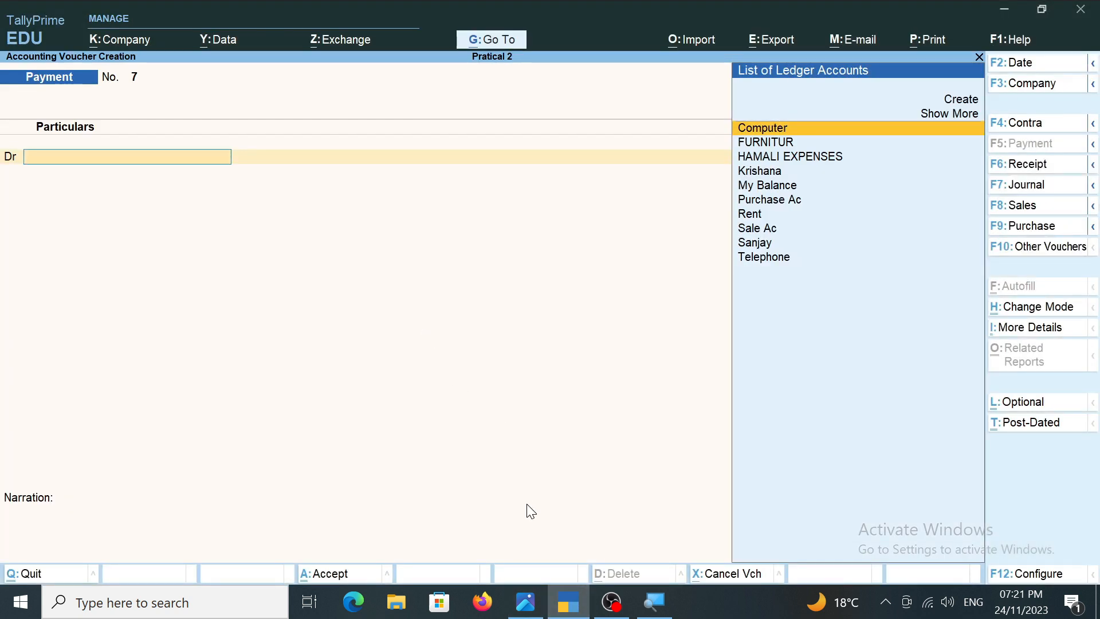
key("Down")
key("Down")
key("Down")
key("Down")
key("Down")
key("Return")
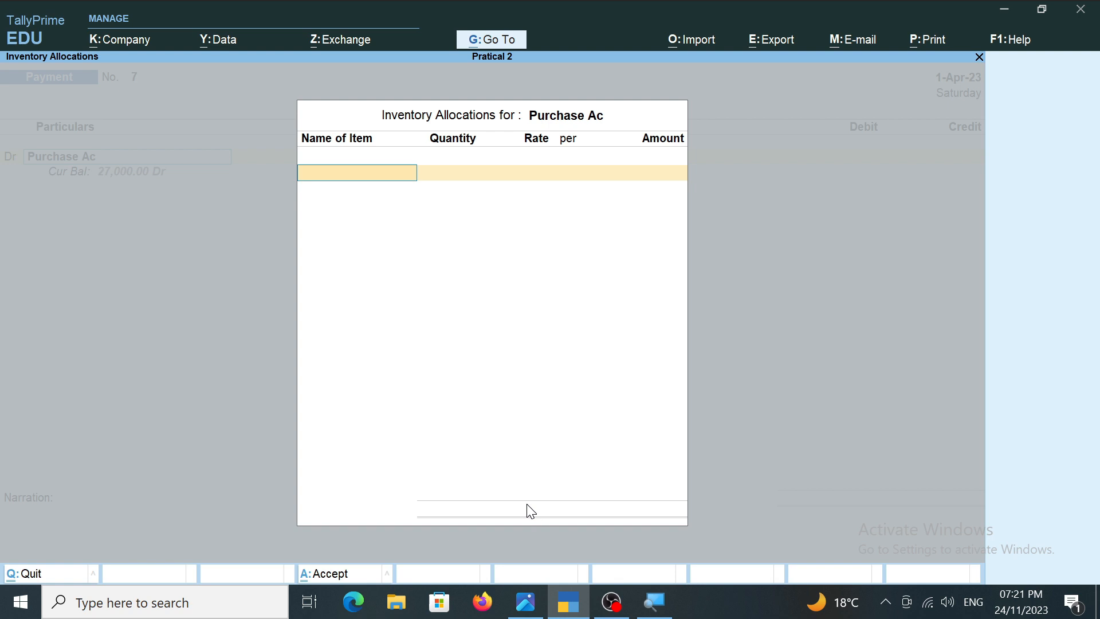
key("Escape")
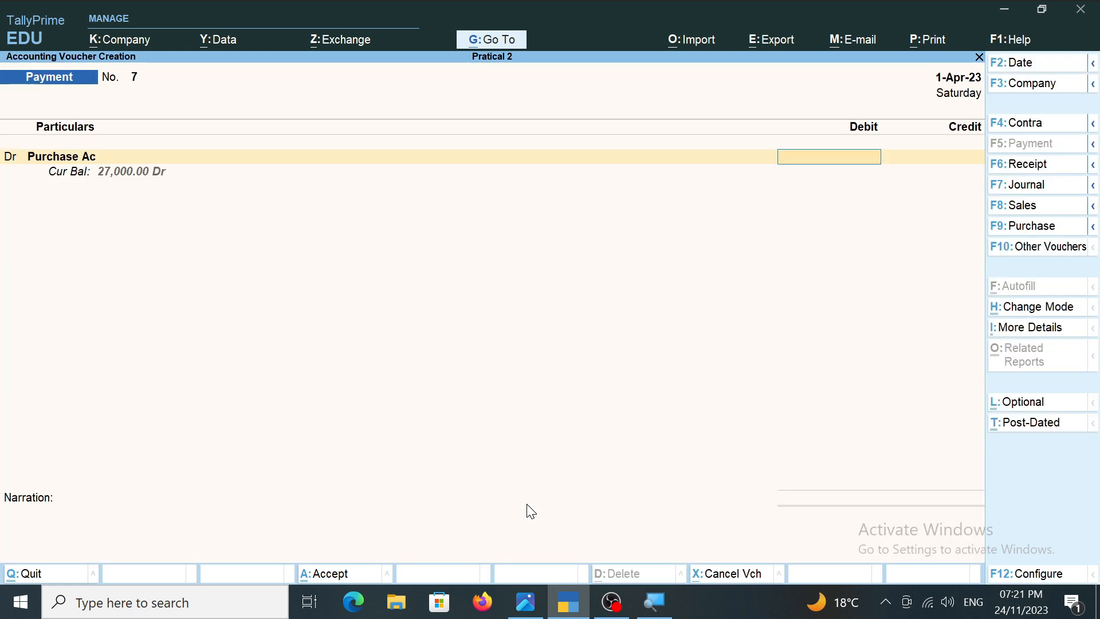
type("10000")
key("Return")
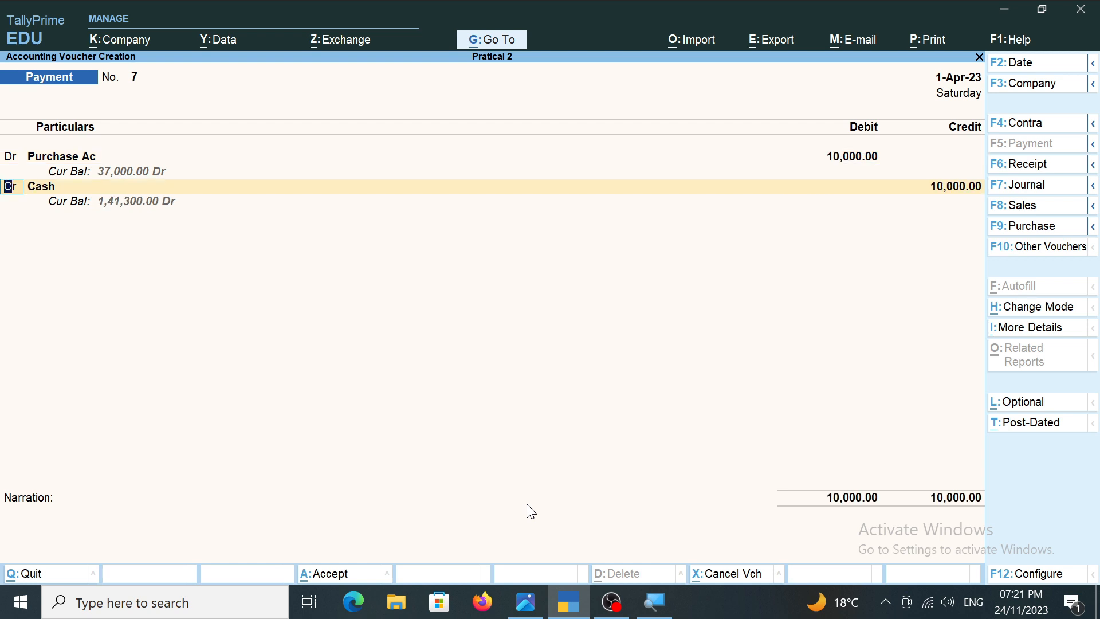
Credit Cash with 10,000, leave the narration blank, and save the cash purchase payment voucher.
key("Return")
key("Return")
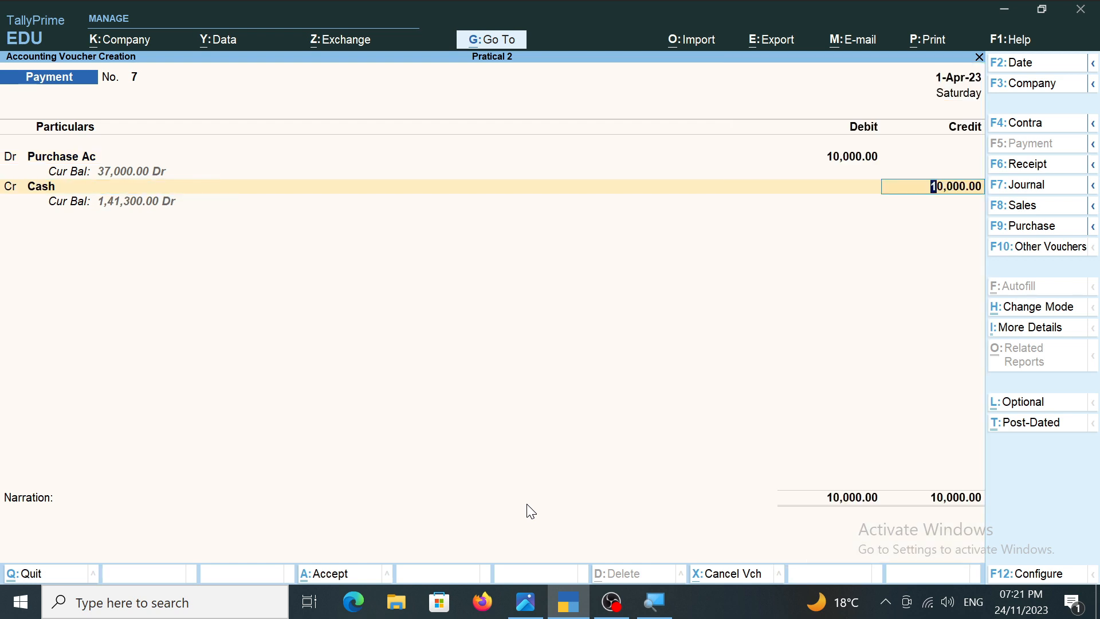
key("Return")
key("Return")
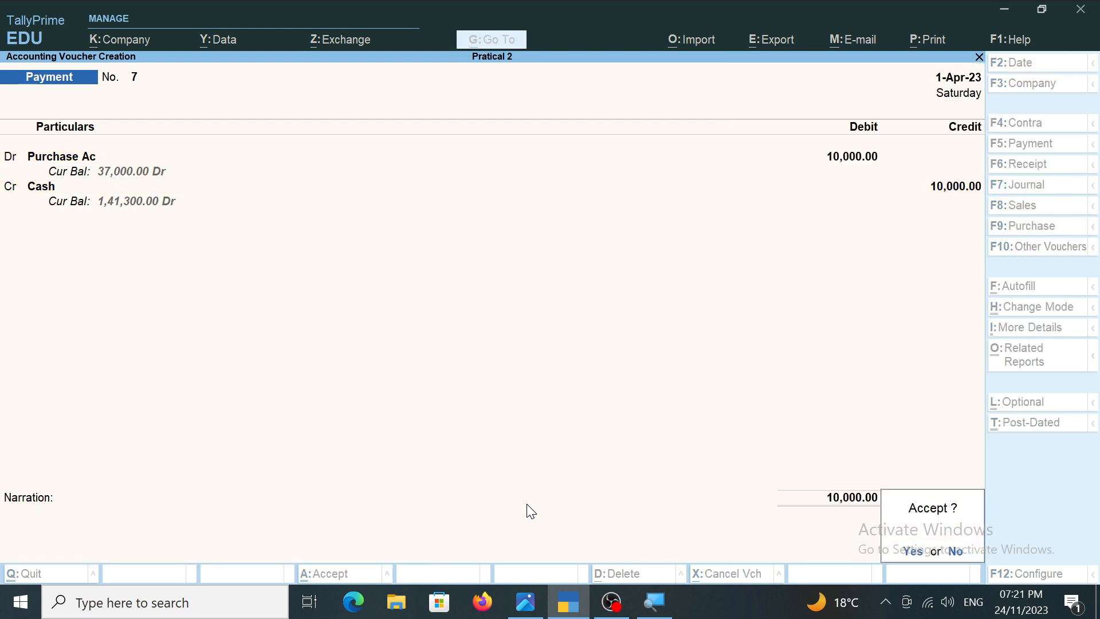
key("Return")
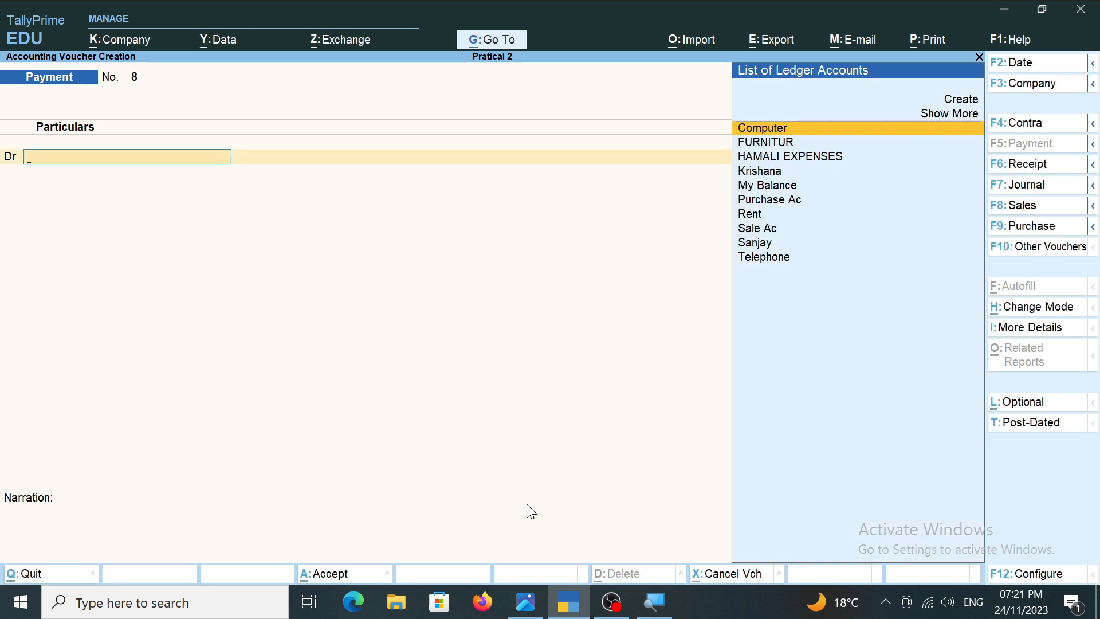
Check transaction 16 in the image, change the new voucher to a Receipt, and choose Sale Ac as its credit ledger without inventory allocations.
left_click(533, 601)
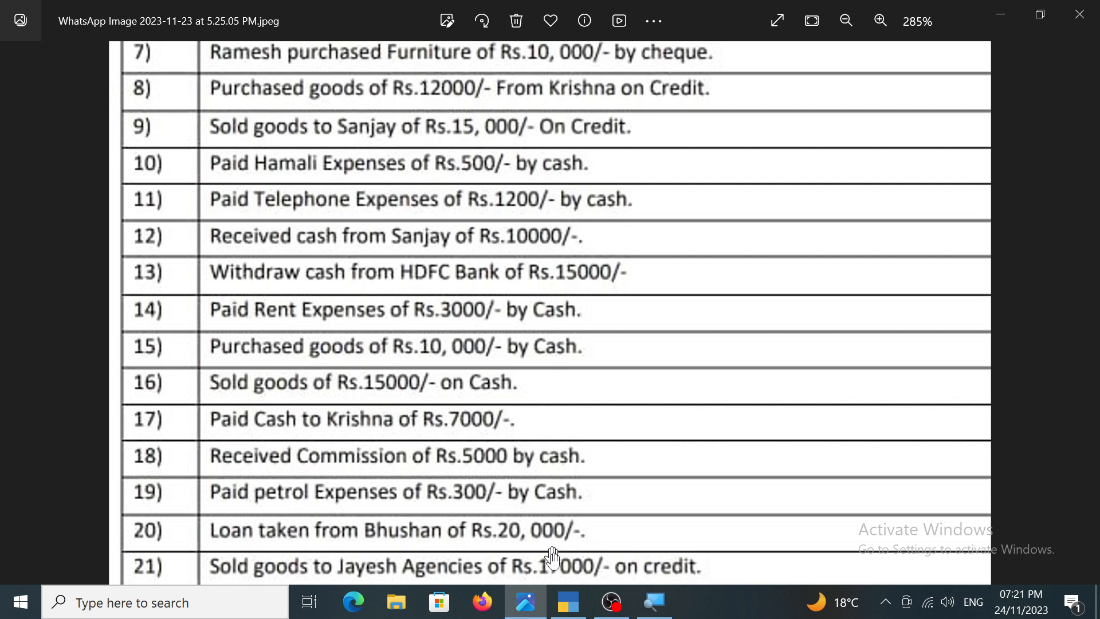
left_click(569, 601)
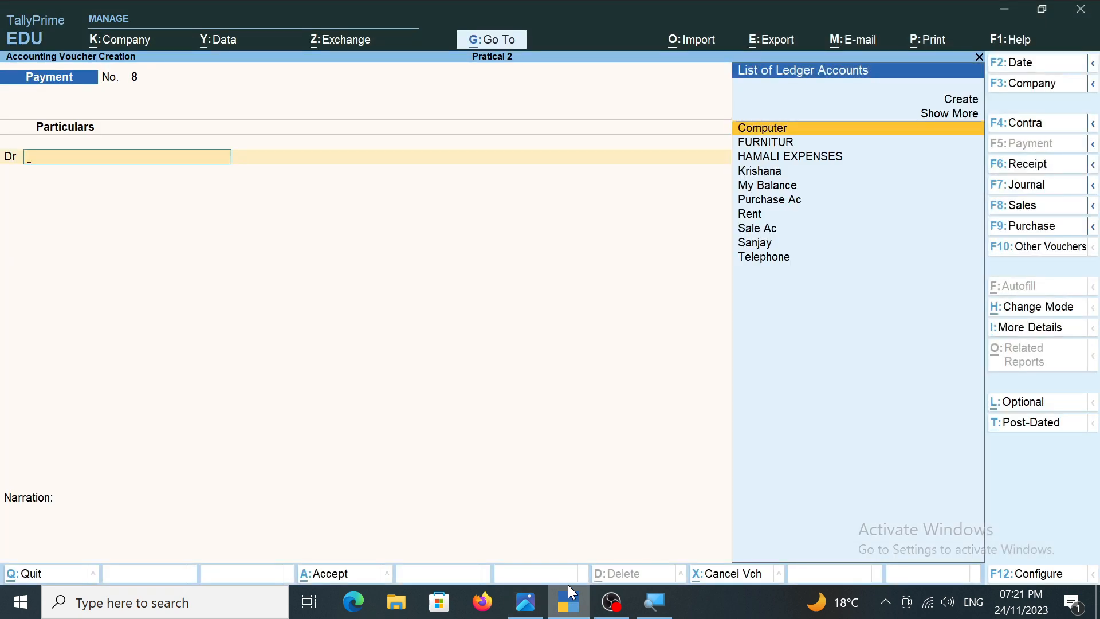
key("F6")
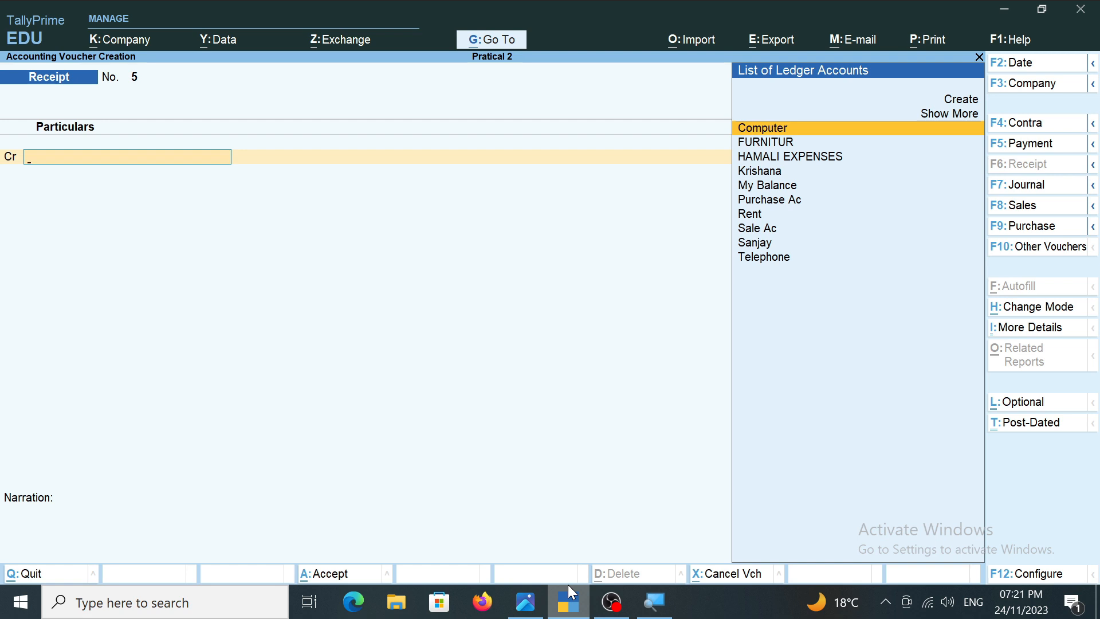
key("Down")
key("Down")
key("Down")
key("Down")
key("Down")
key("Down")
key("Down")
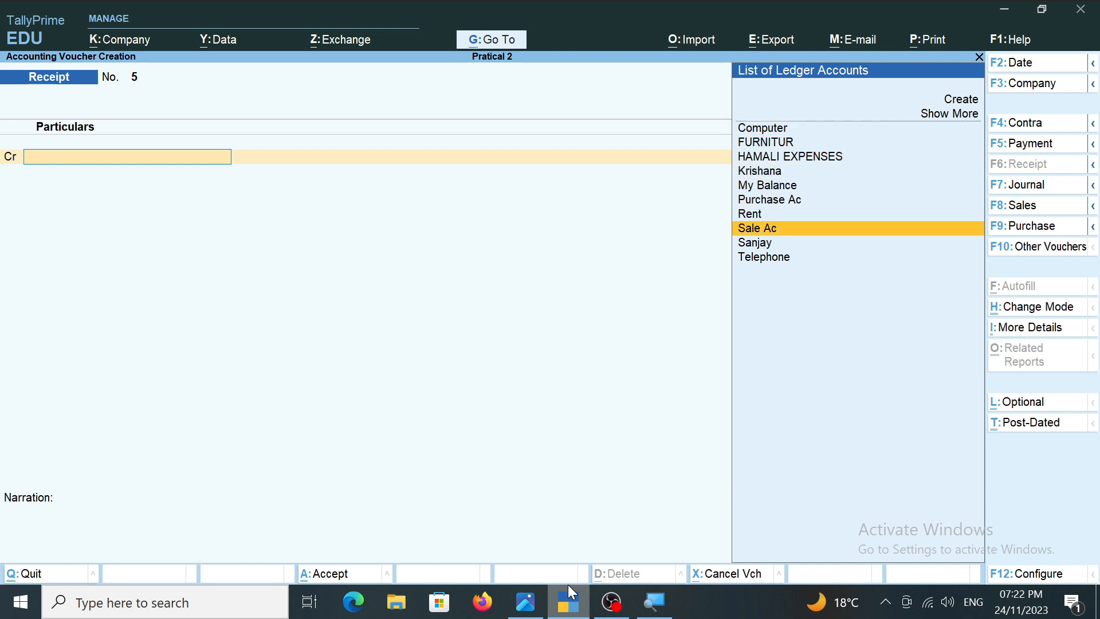
key("Return")
key("Return")
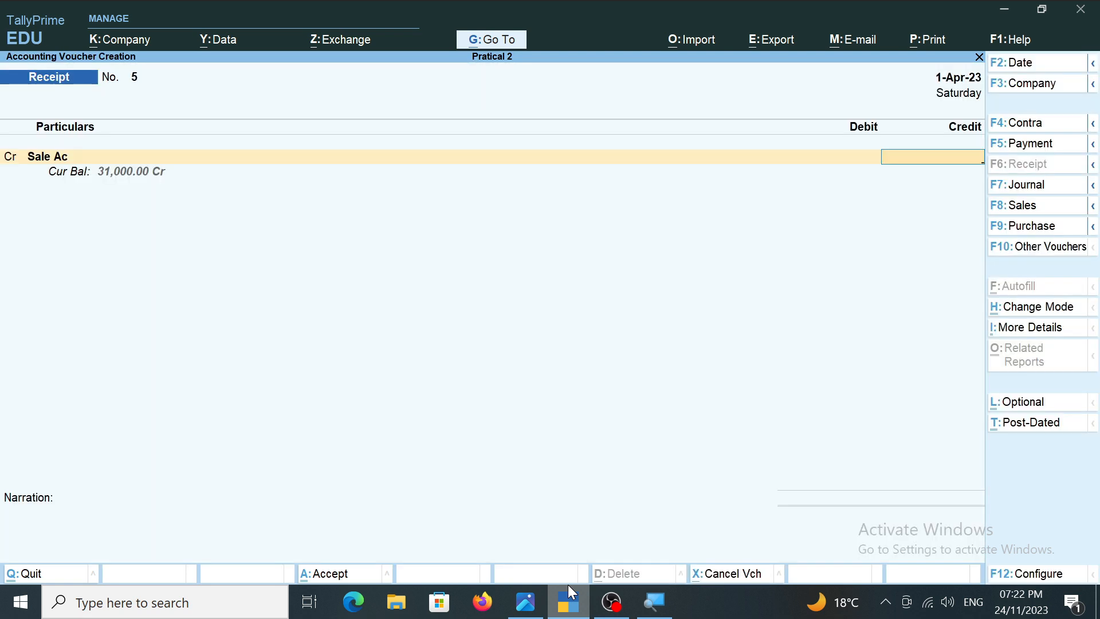
Set the Sale Ac credit to 15,000, verifying it against transaction 16 in the transactions image.
left_click(526, 602)
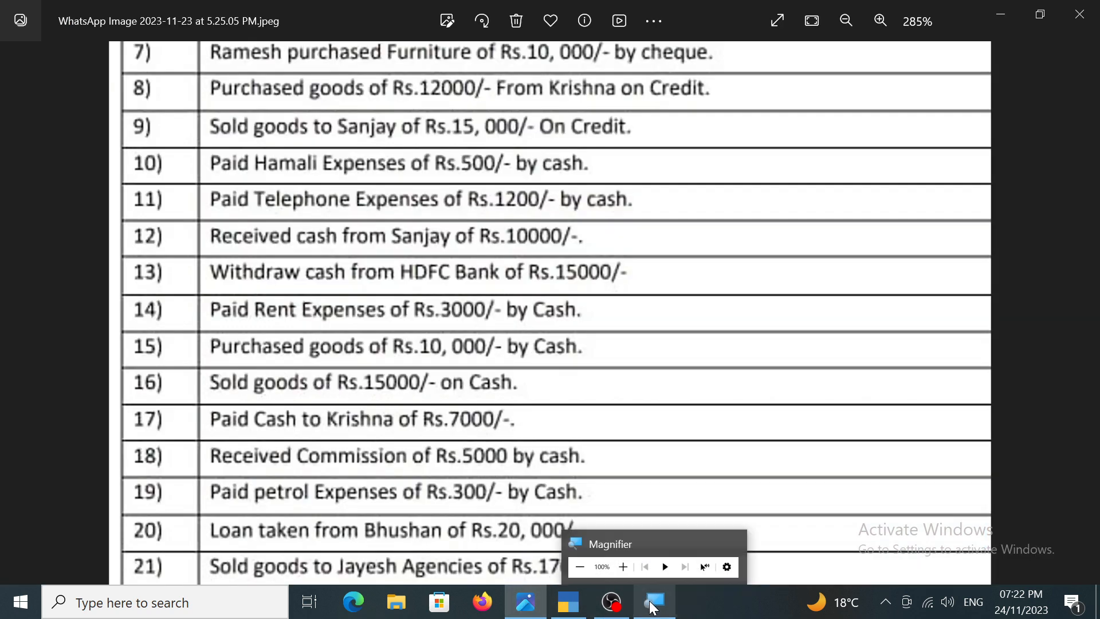
left_click(653, 608)
left_click(568, 602)
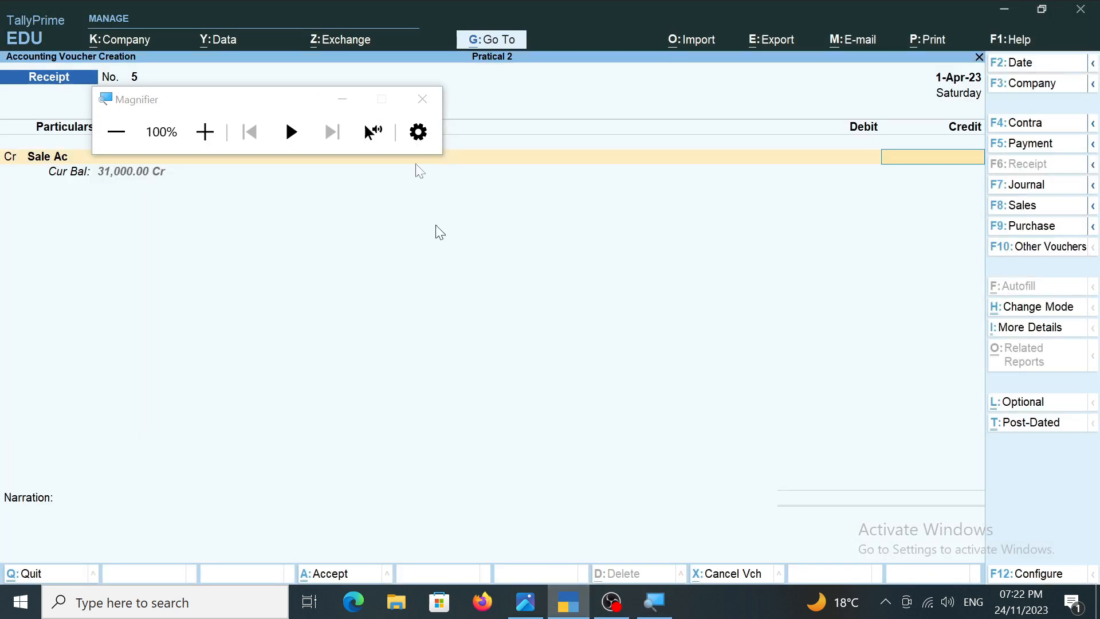
left_click(343, 99)
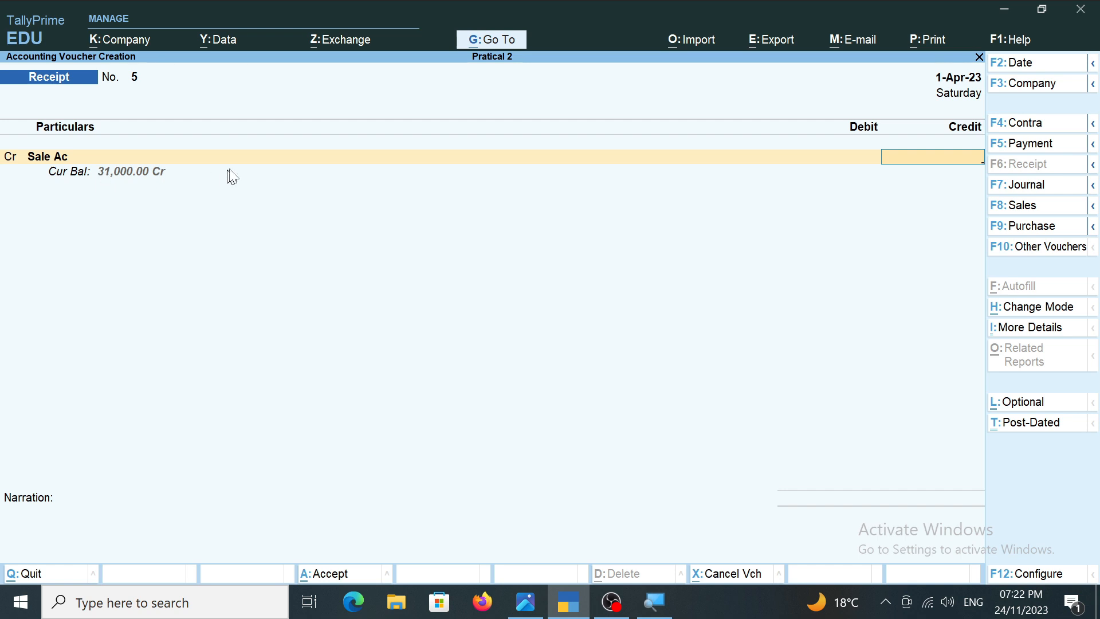
type("000")
left_click(525, 601)
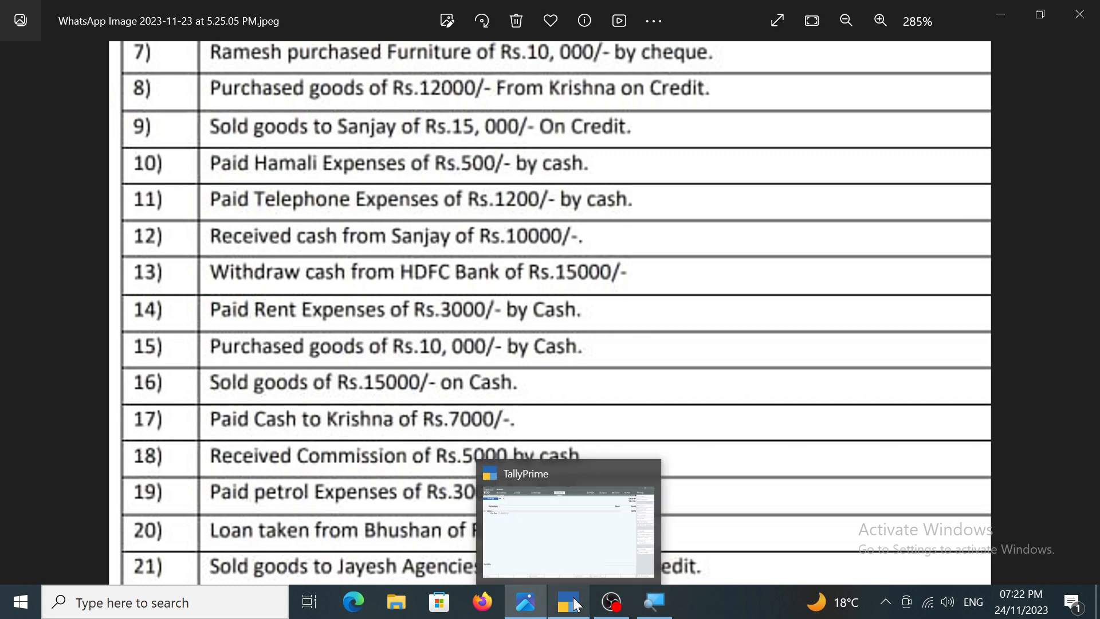
left_click(577, 605)
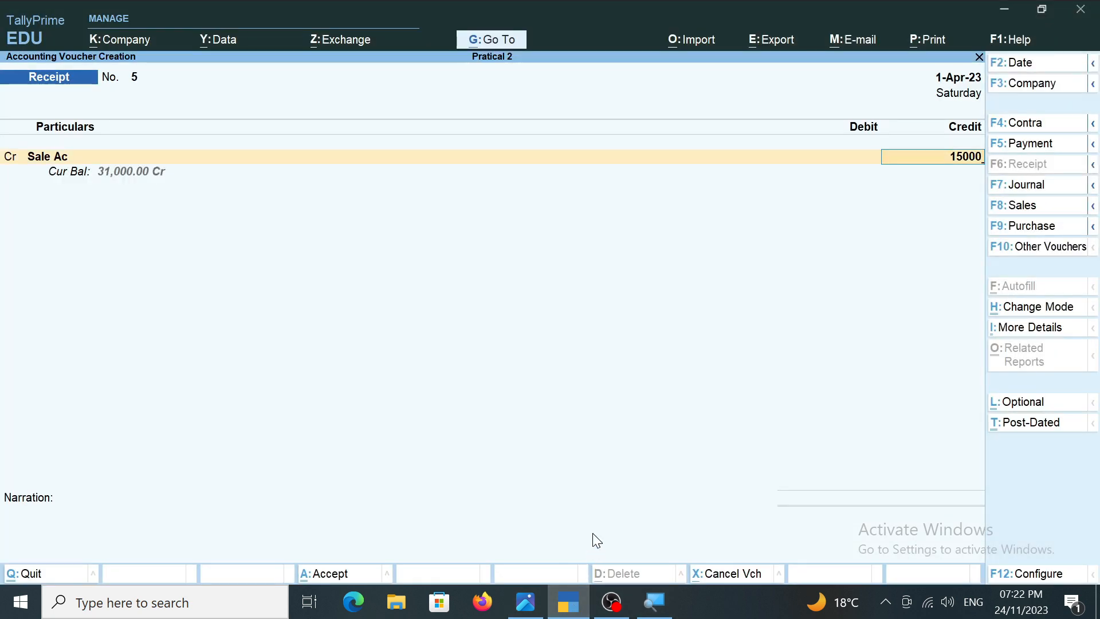
key("Return")
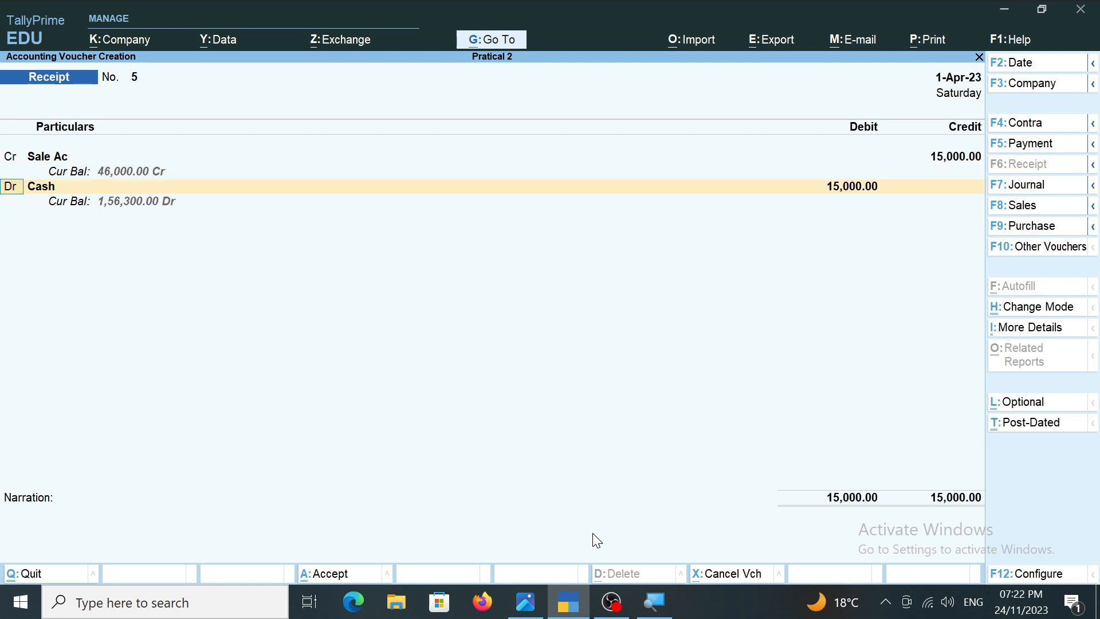
Debit Cash with 15,000, leave the narration blank, and save the cash sale receipt voucher.
key("Return")
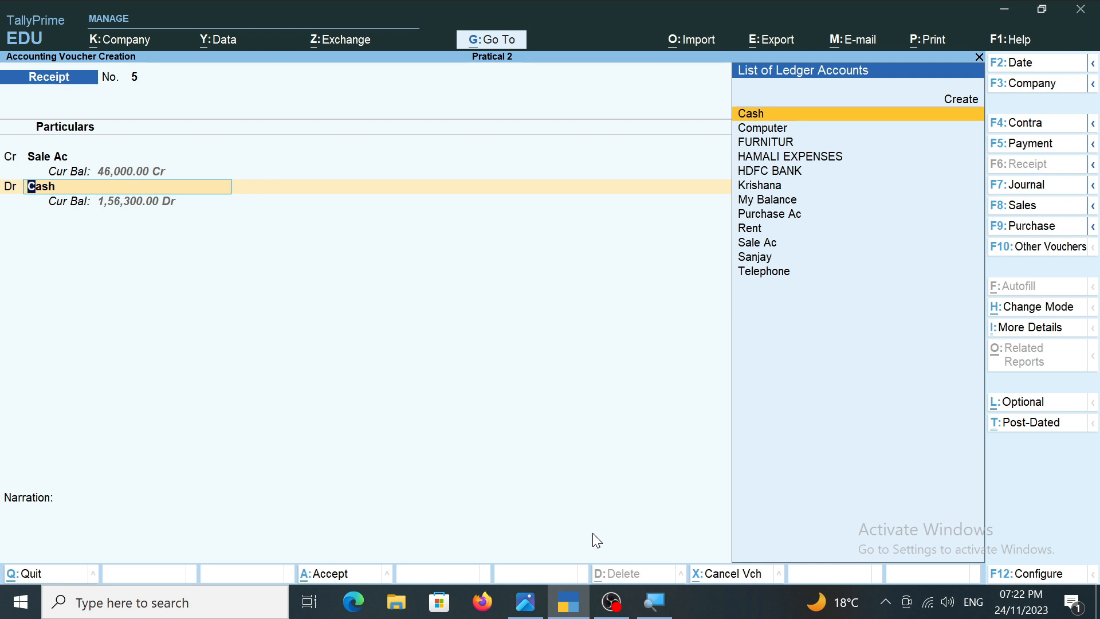
key("Return")
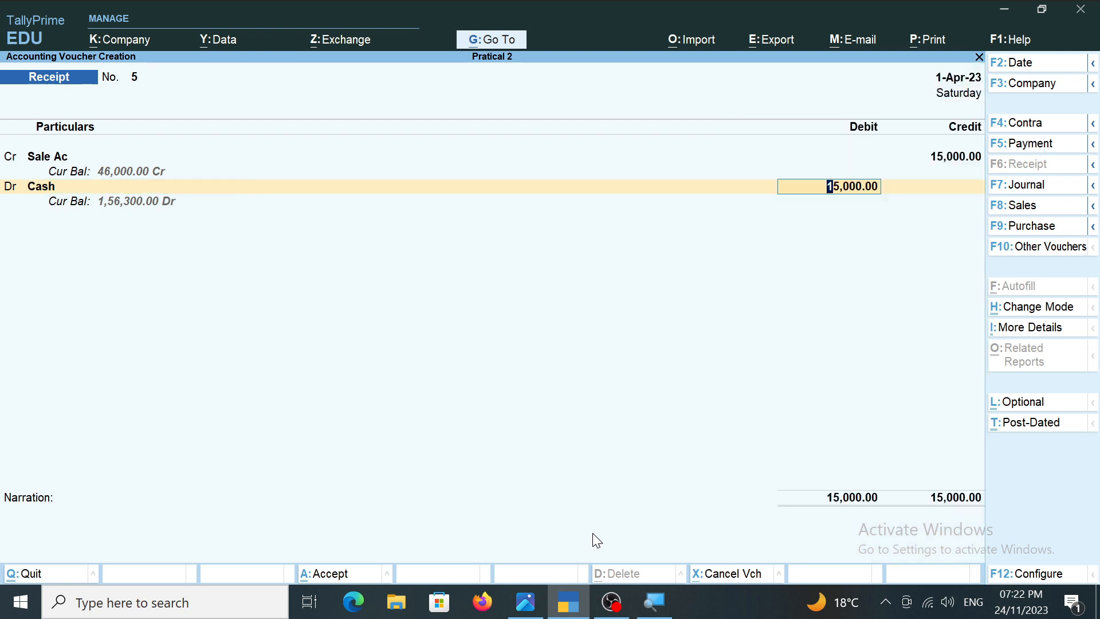
key("Return")
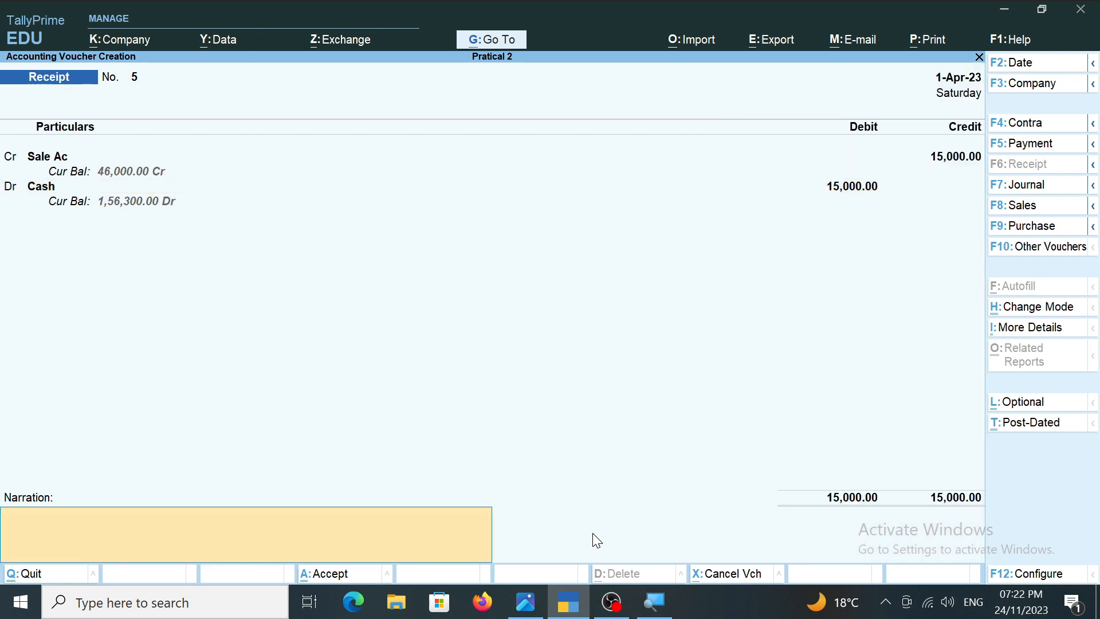
key("Return")
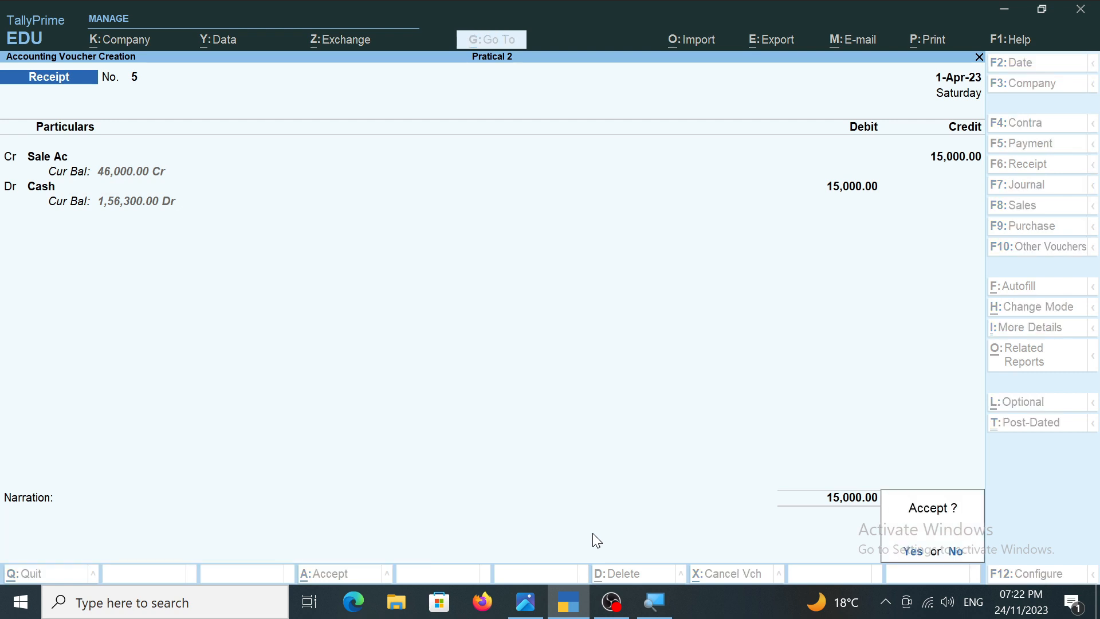
key("Return")
Review the listed transactions up to number 17 in the transactions image, and return to TallyPrime.
left_click(526, 599)
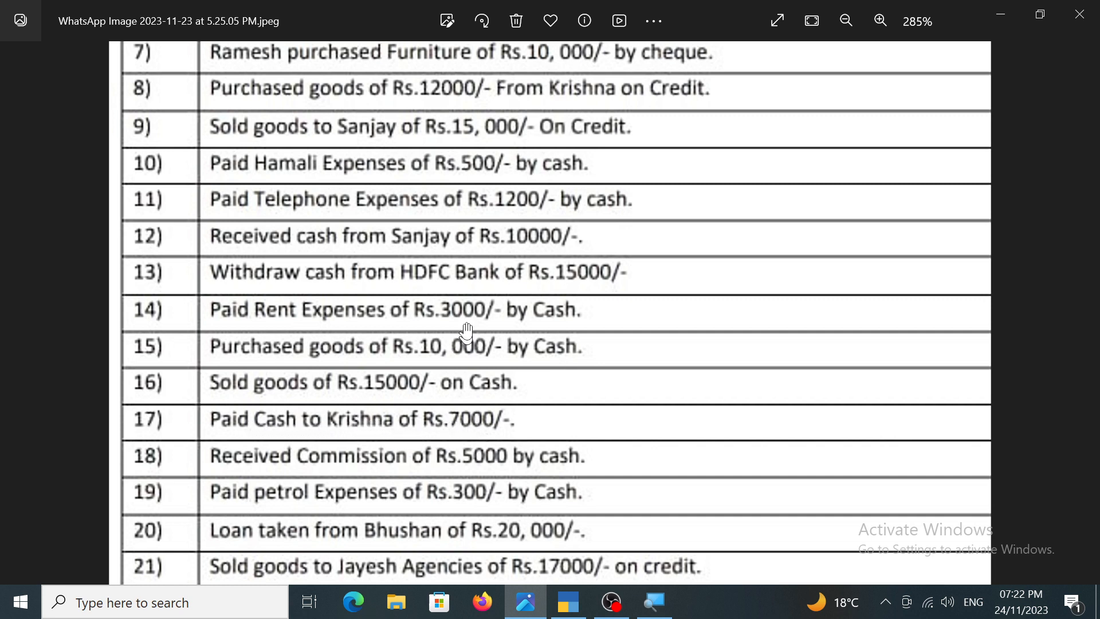
left_click_drag(464, 151, 467, 172)
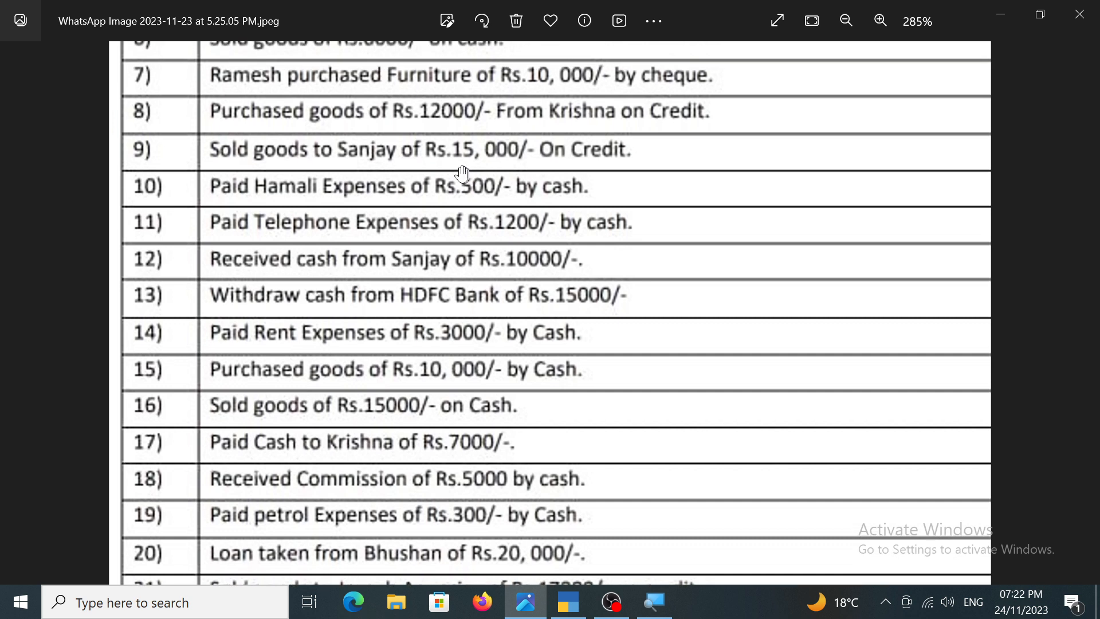
left_click_drag(373, 147, 390, 235)
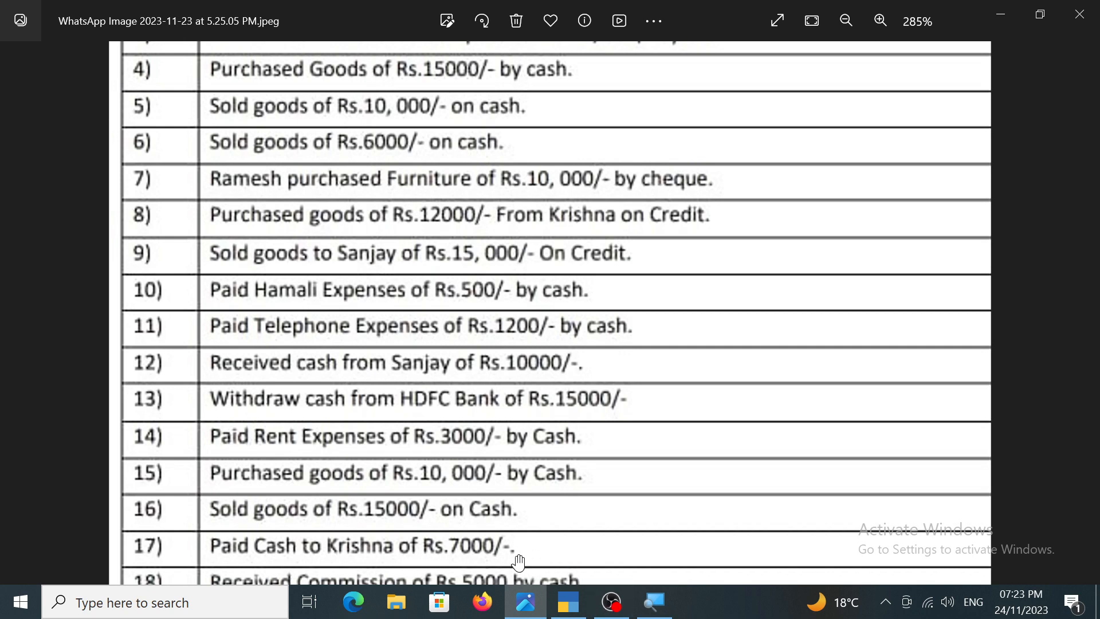
left_click(568, 601)
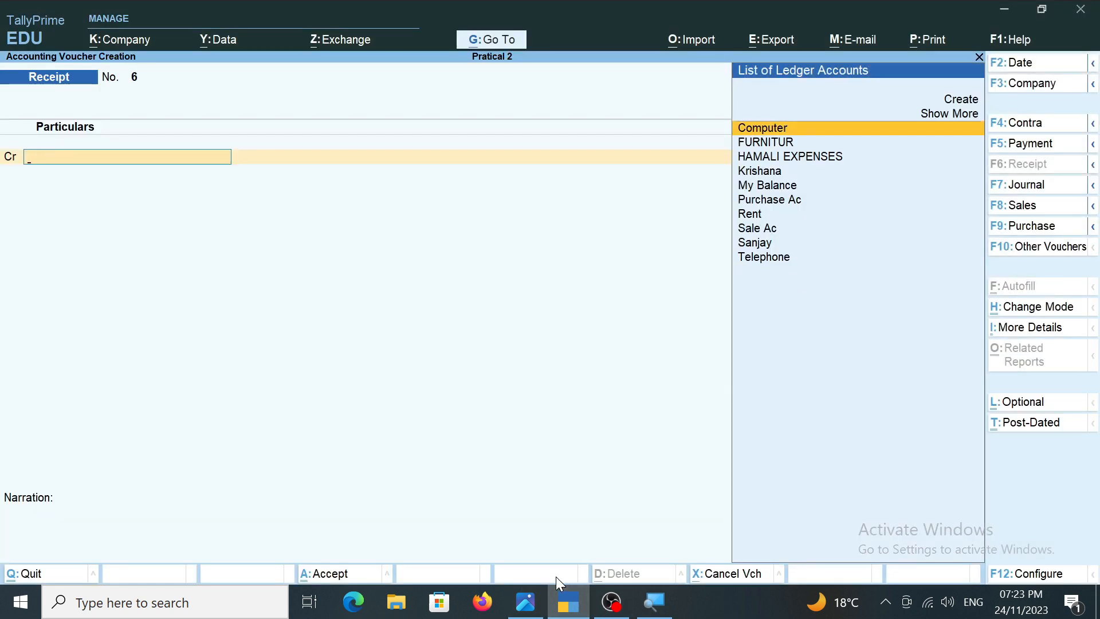
Change the new voucher to a Payment and debit the ledger of the creditor paid in transaction 17 with 7,000.
key("F5")
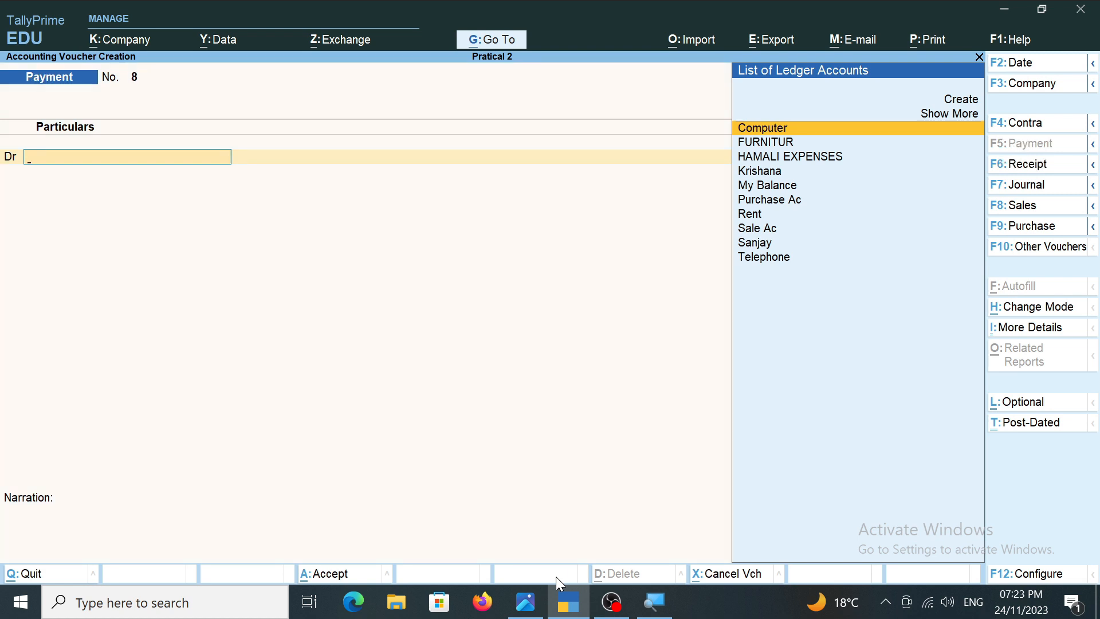
key("Down")
key("Down")
key("Down")
key("Down")
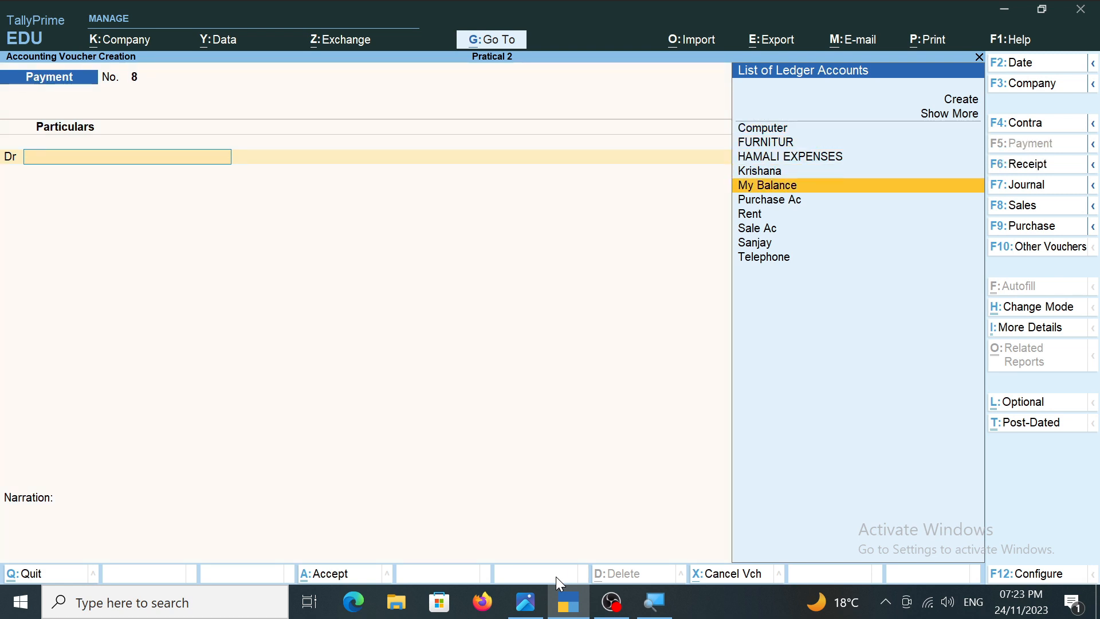
key("Up")
key("Return")
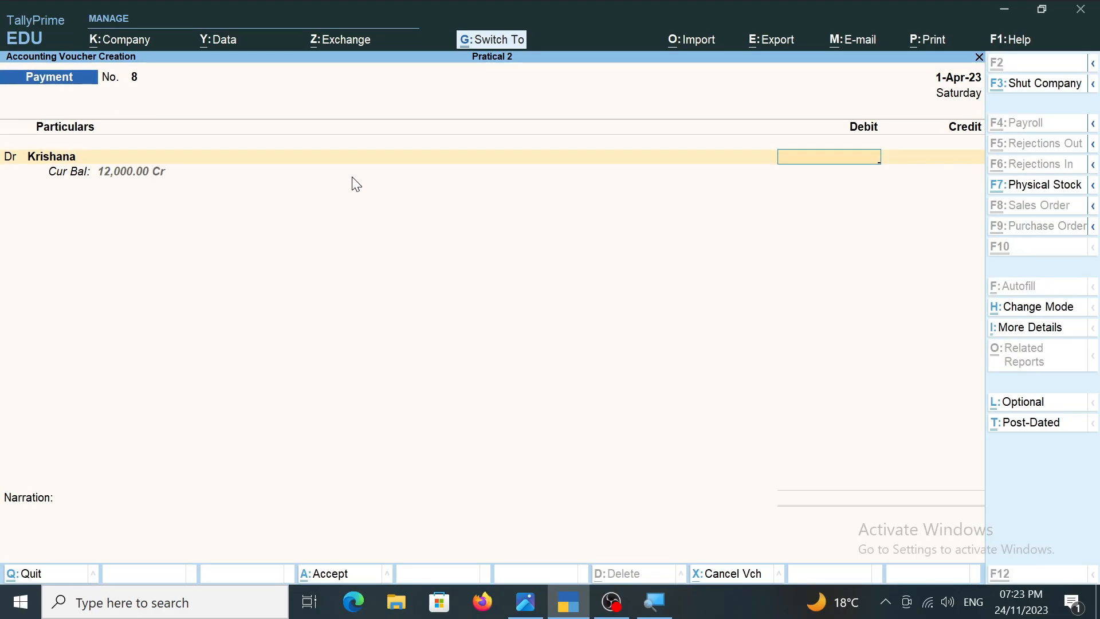
type("000")
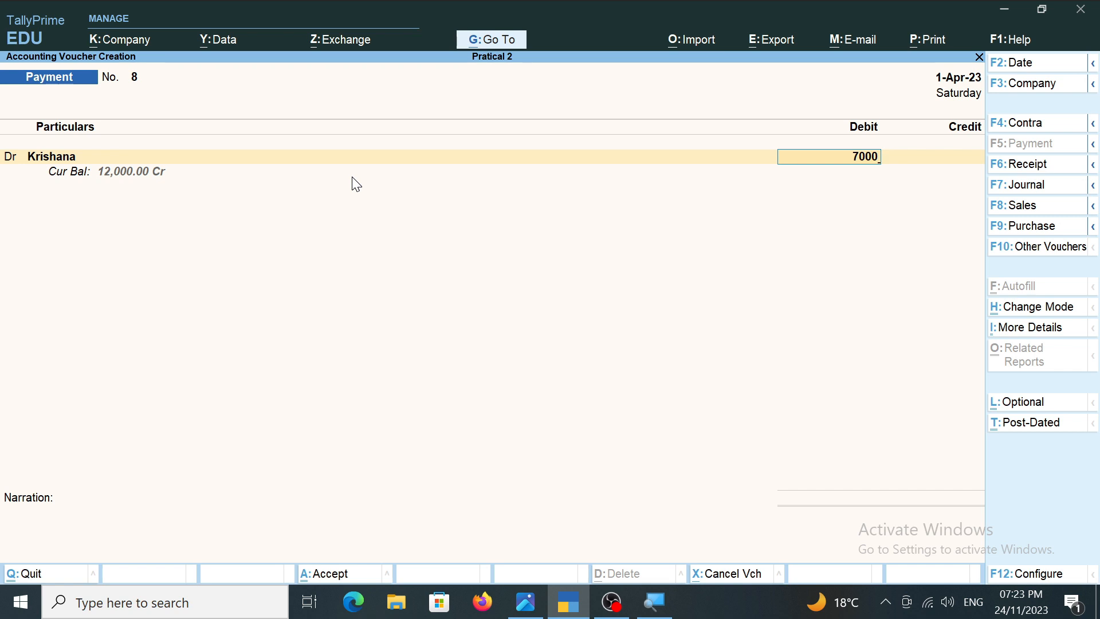
Allocate the 7,000 debit as an Agst Ref against the creditor's pending bill 1.
key("Return")
key("Return")
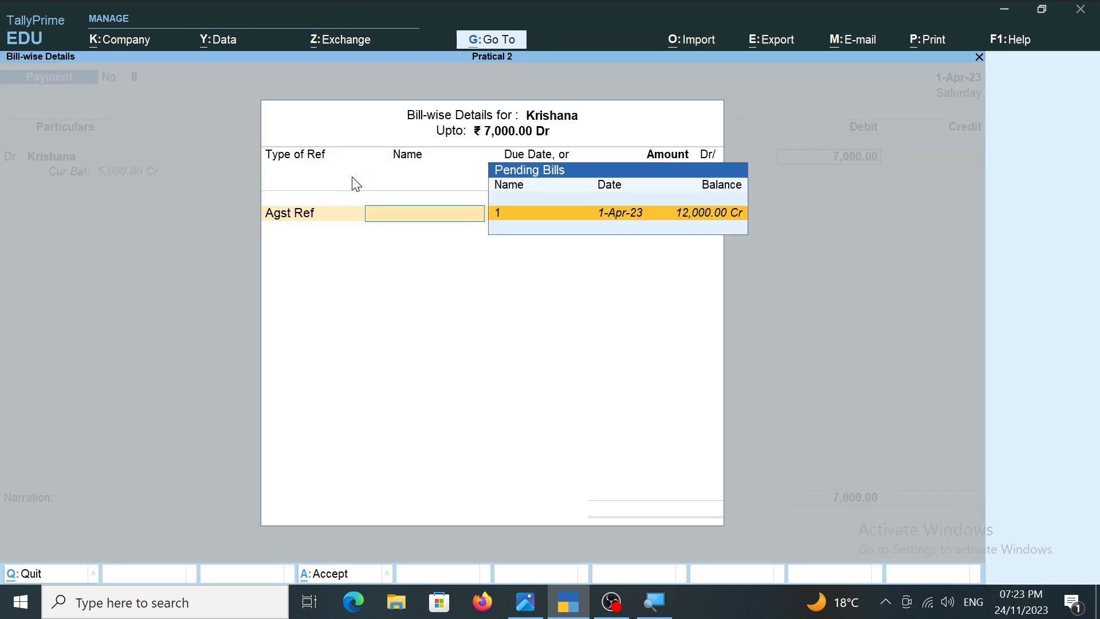
key("Return")
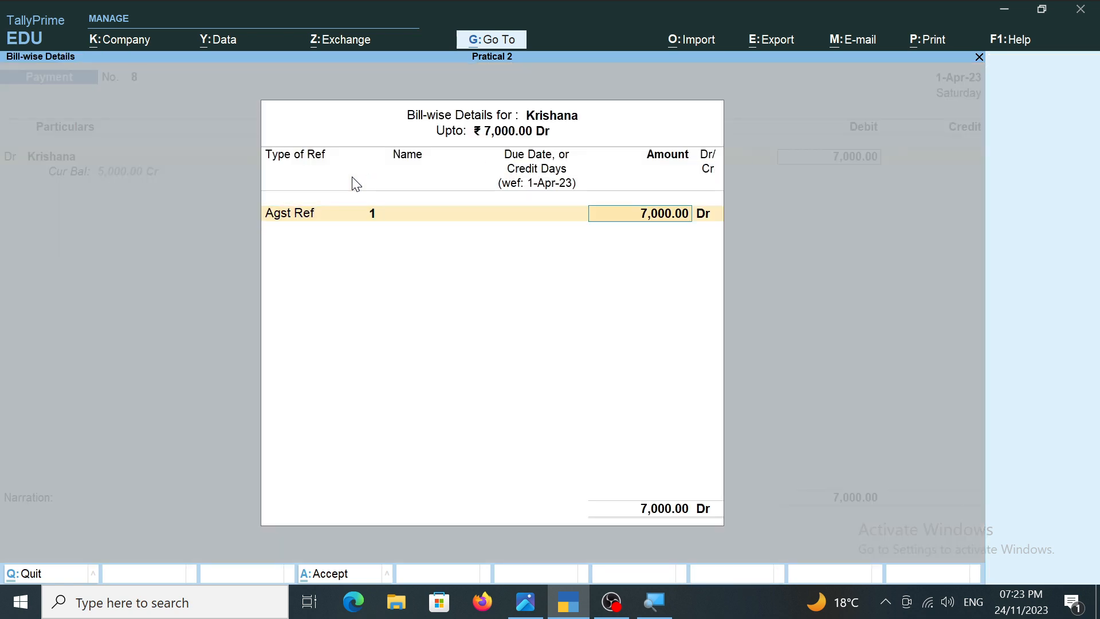
key("Return")
key("Return")
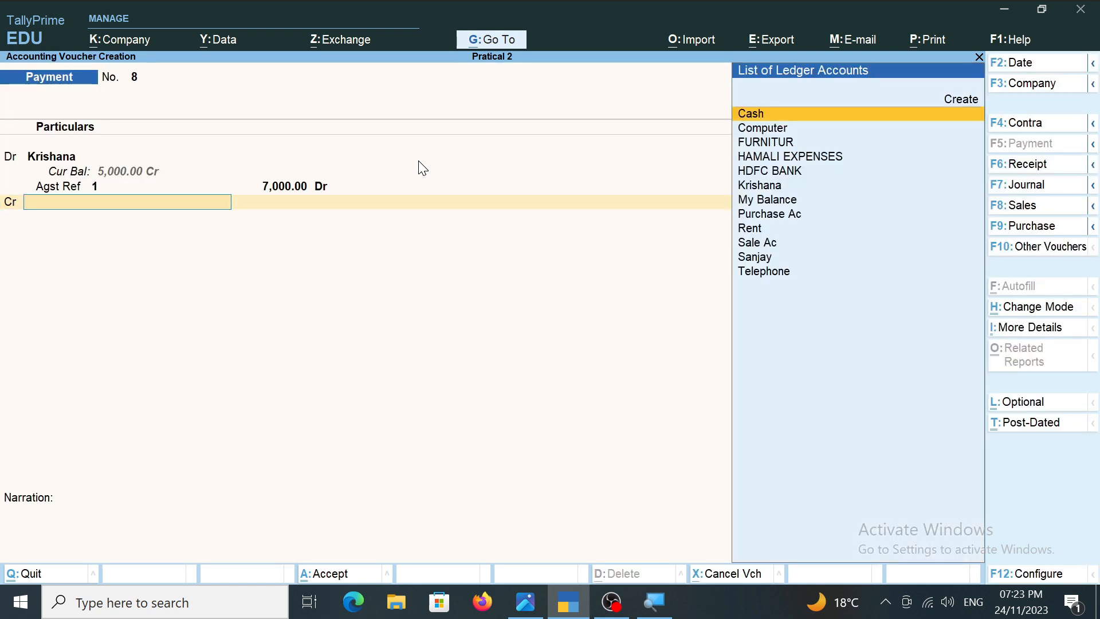
Credit Cash with 7,000, leave the narration blank, and save the payment voucher.
key("Return")
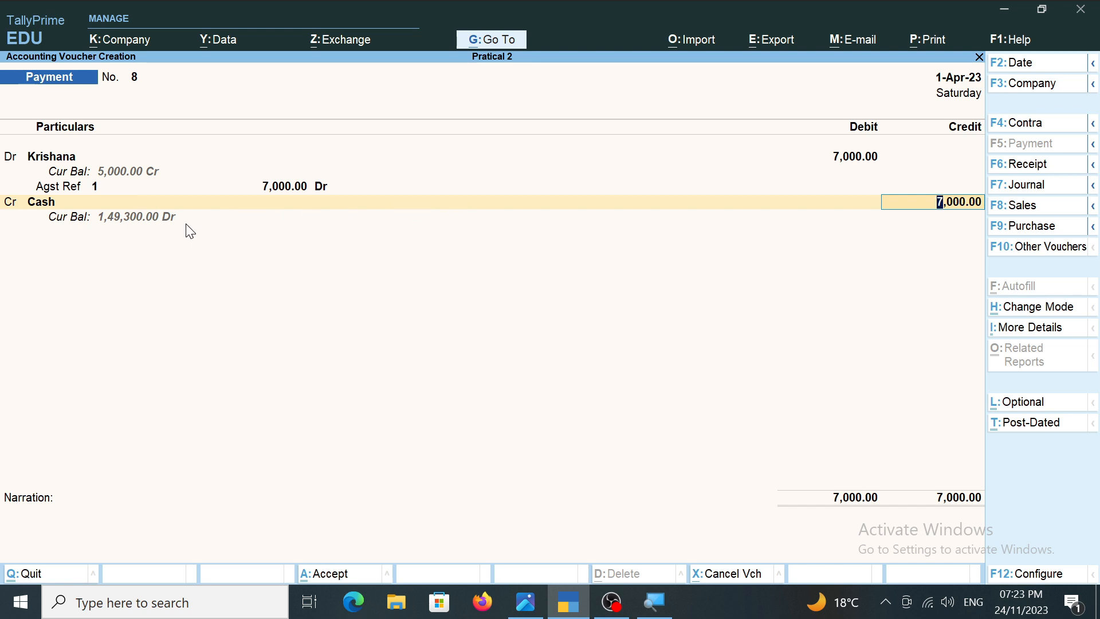
key("Return")
key("Return")
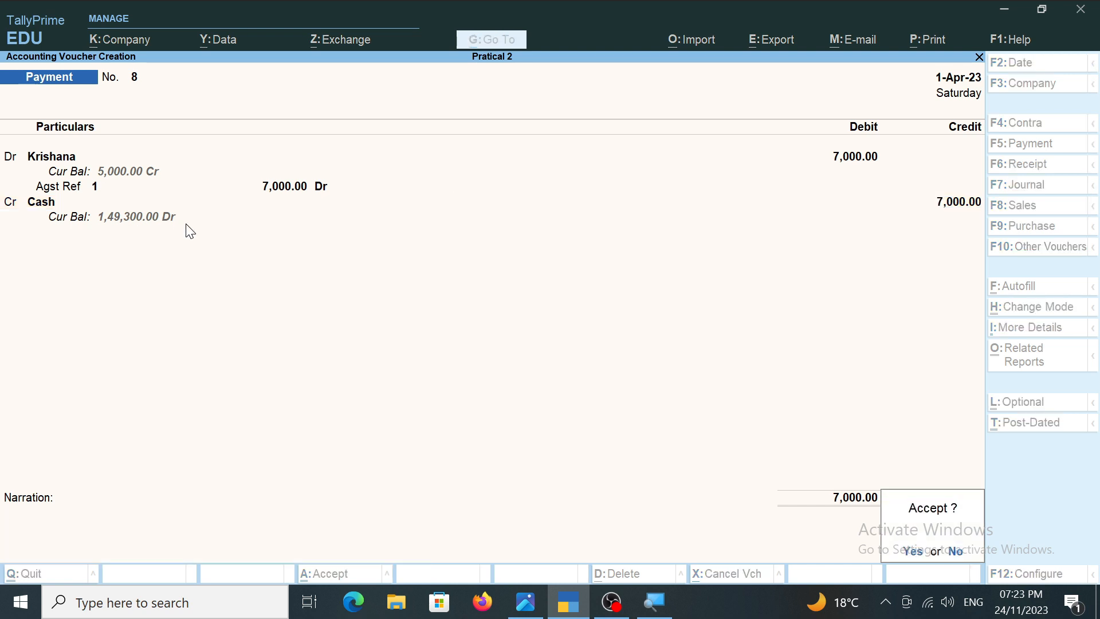
key("Return")
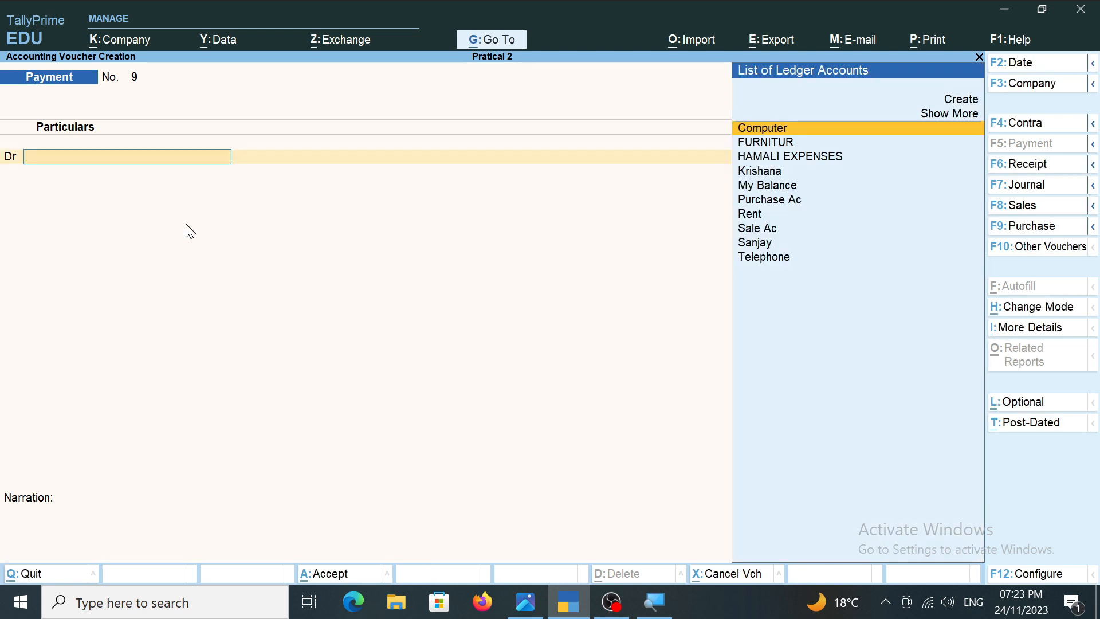
Check transaction 18 in the transactions image, return to TallyPrime, and change the new voucher to a Receipt.
left_click(541, 606)
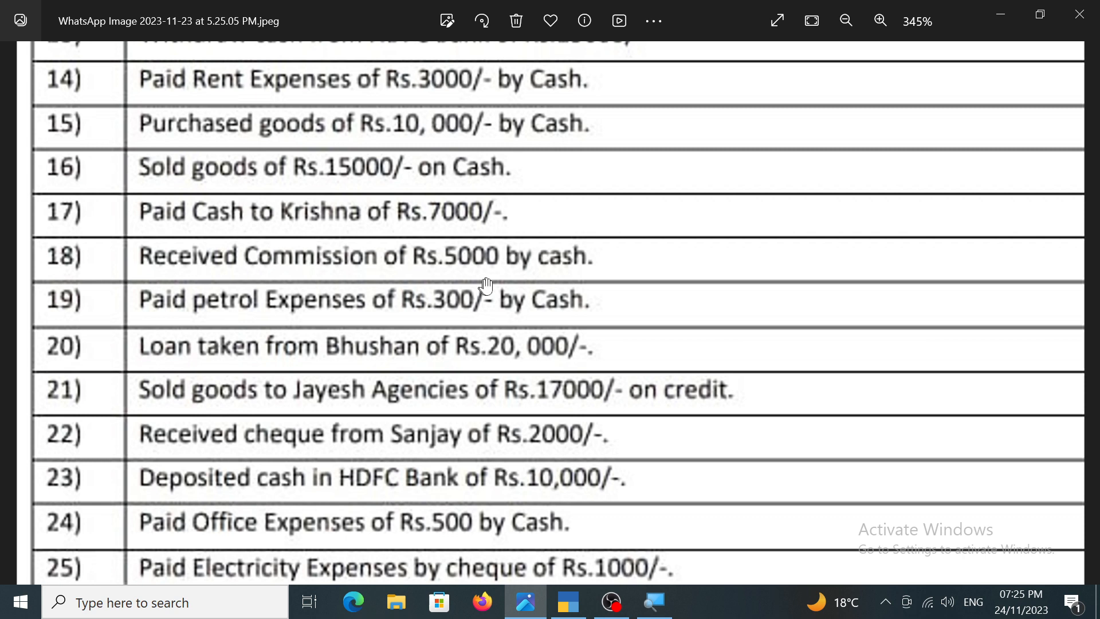
left_click(569, 602)
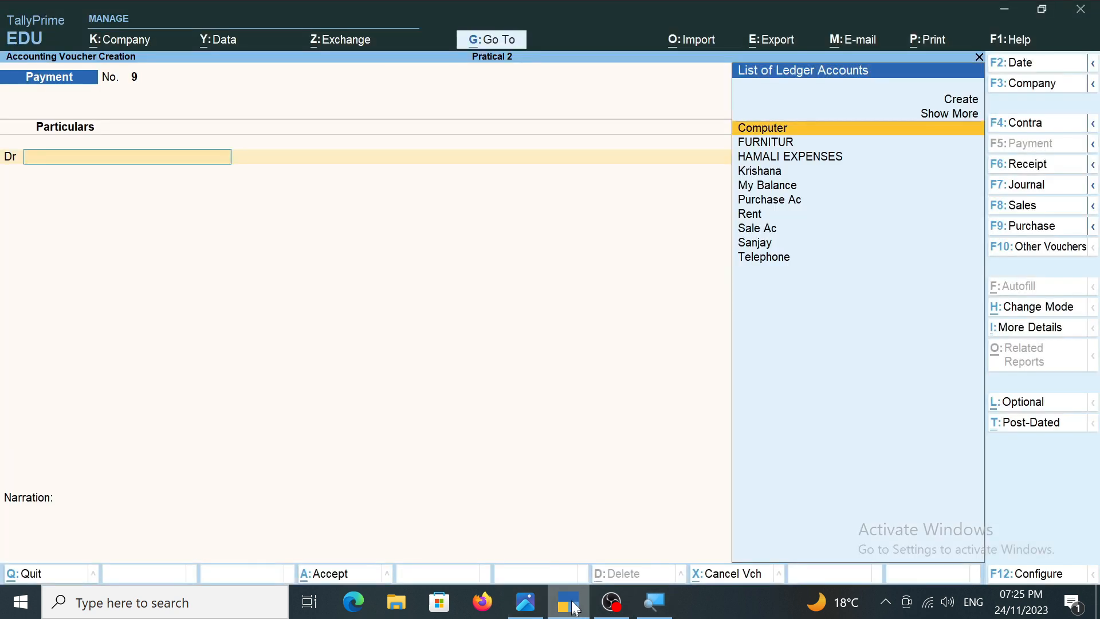
key("F6")
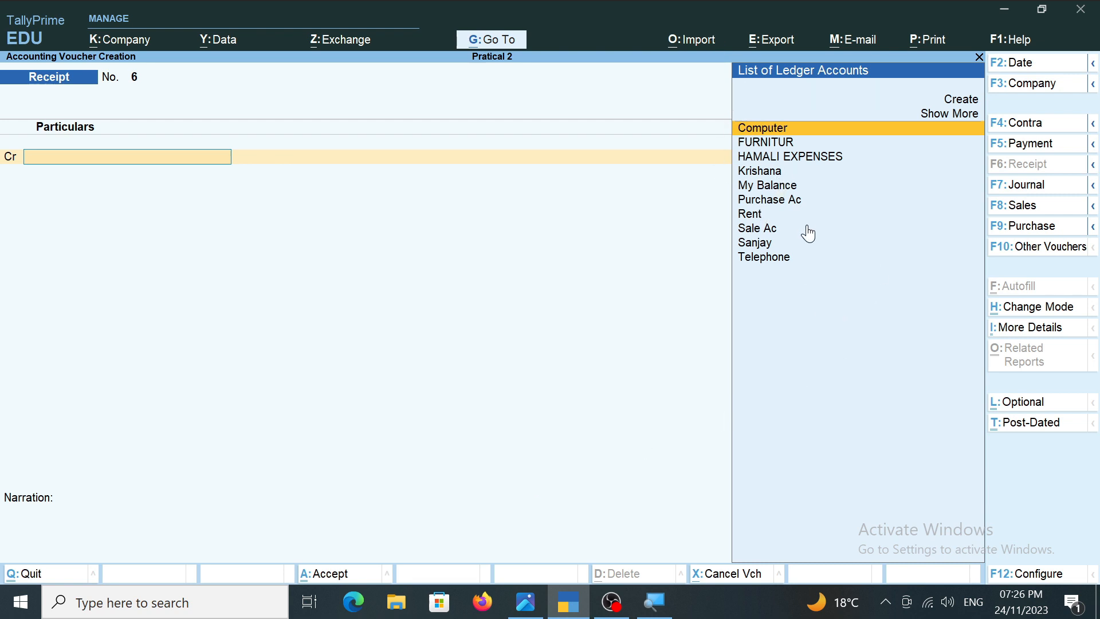
Create a ledger named Commsion under Indirect Incomes for the receipt's credit line.
key("alt+c")
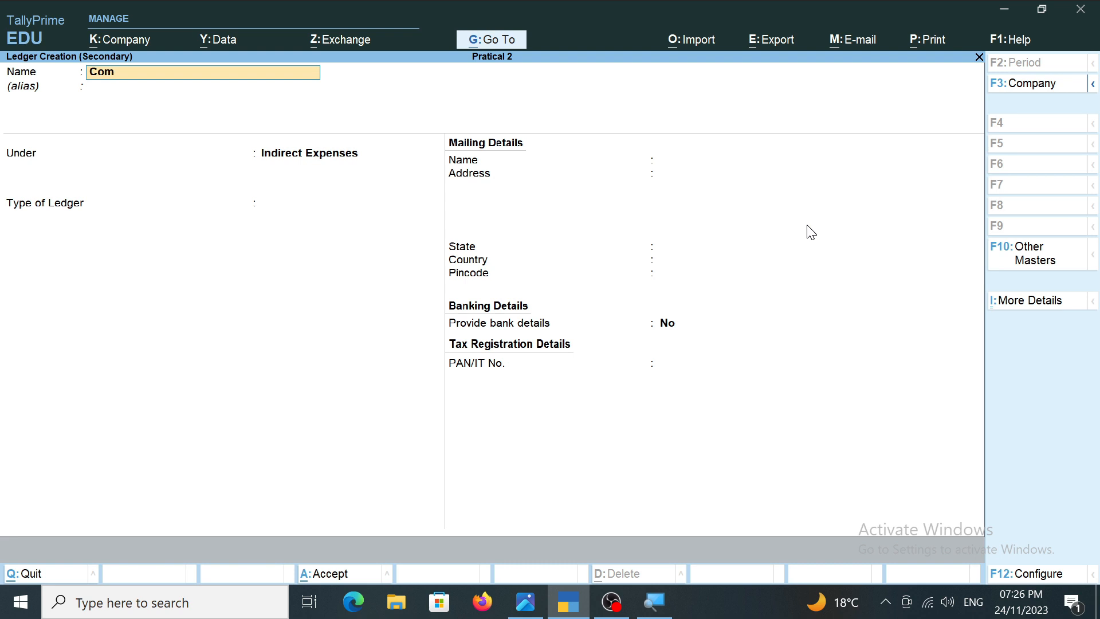
type("Commsion")
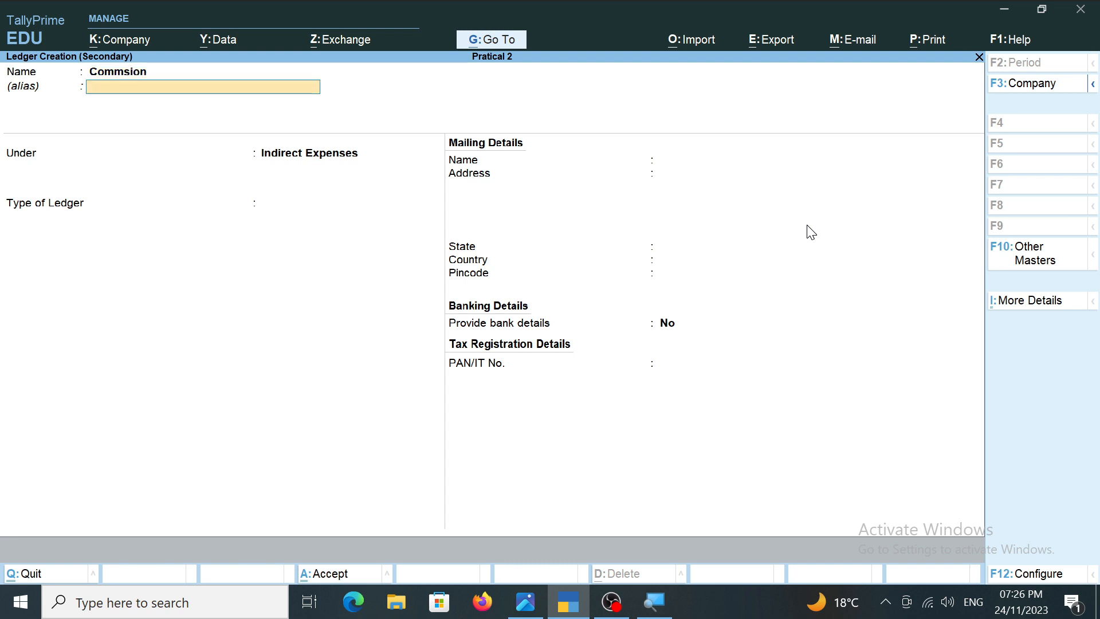
key("Return")
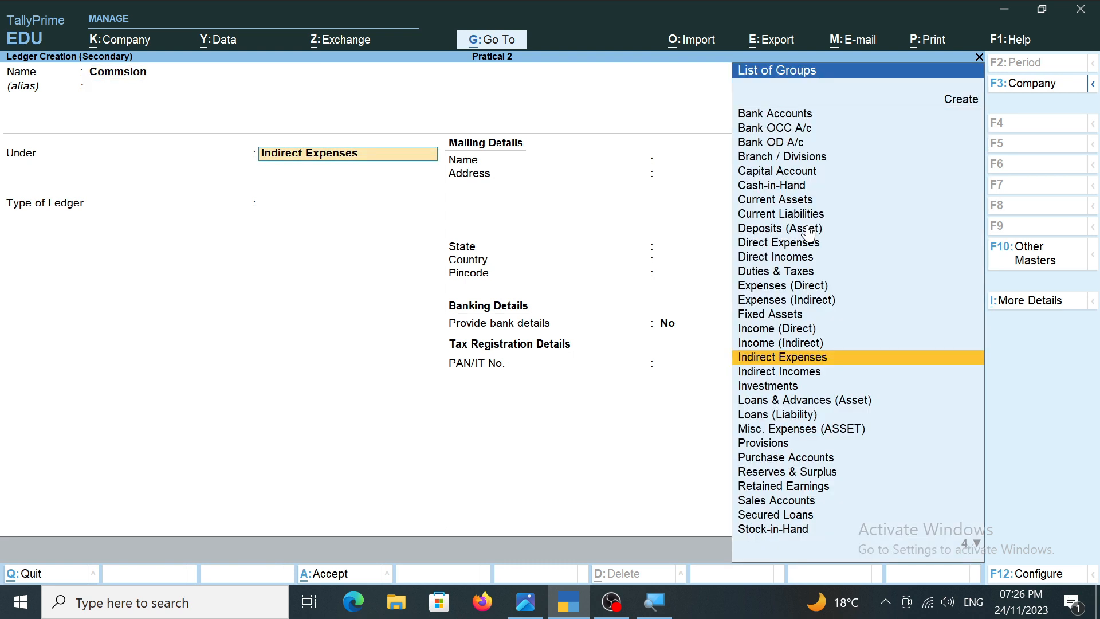
key("Up")
key("Up")
key("Up")
key("Up")
key("Up")
key("Up")
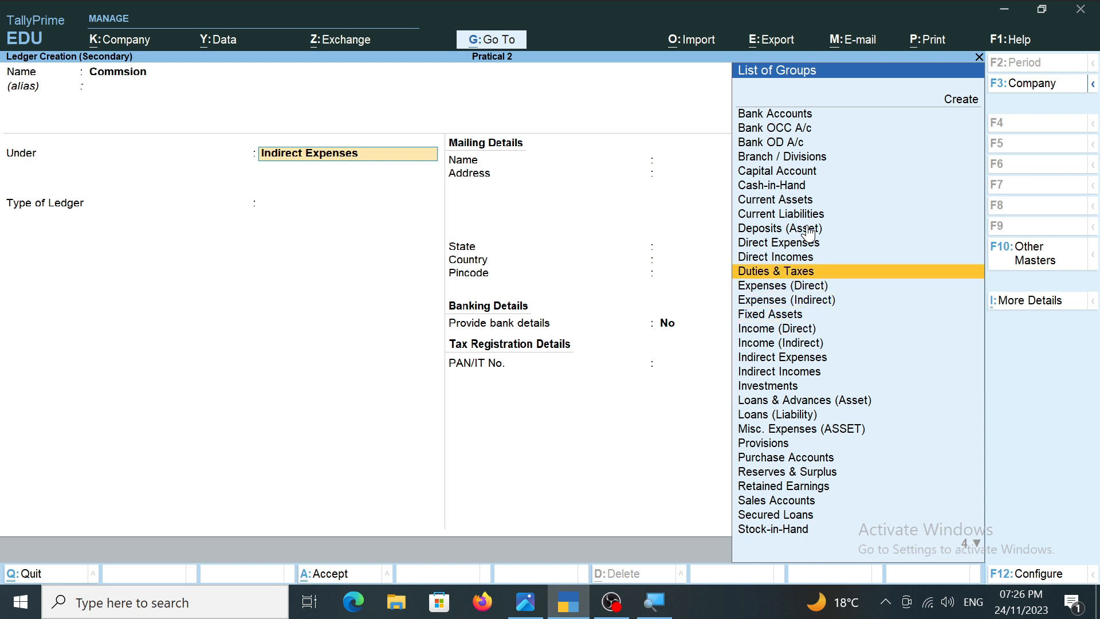
key("Down")
key("Down")
key("Down")
key("Down")
key("Down")
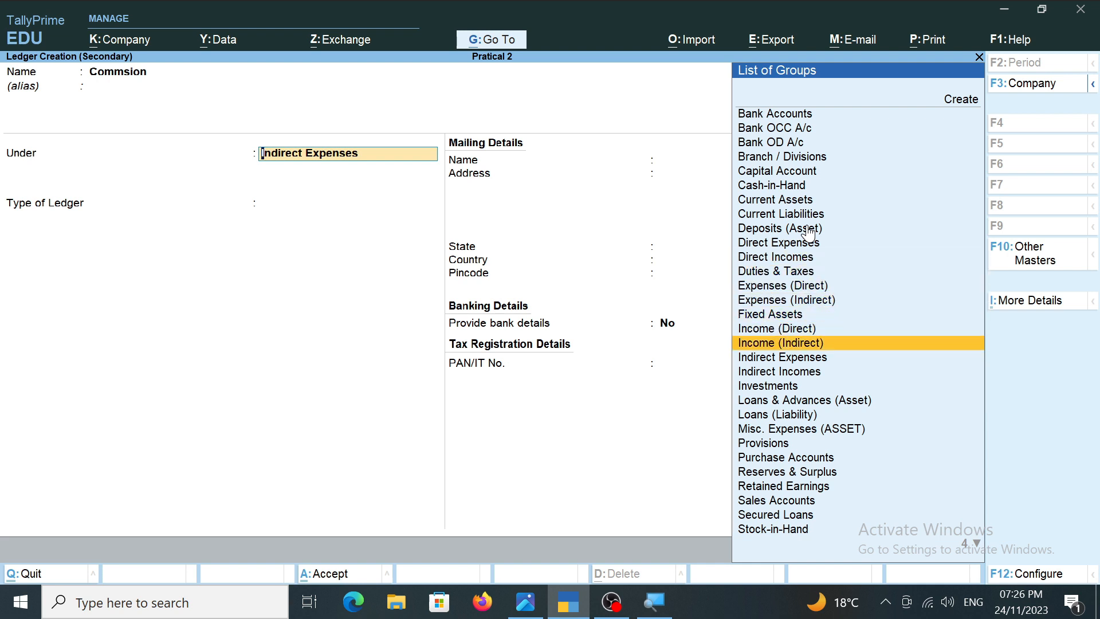
key("Down")
key("Down")
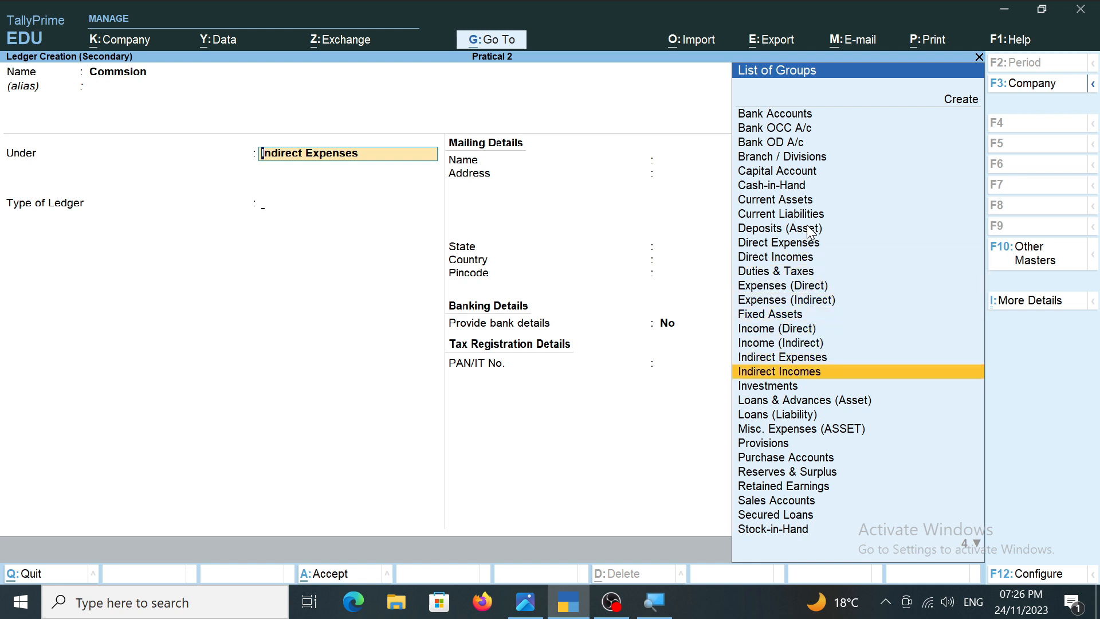
key("Return")
key("ctrl+a")
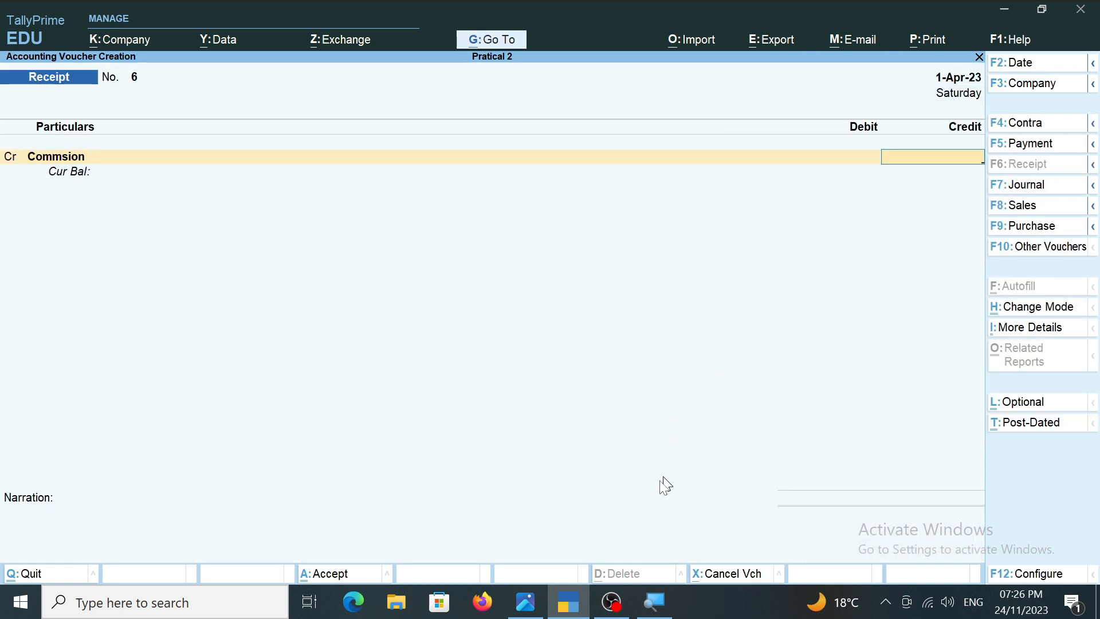
Set the Commsion credit to 5,000, verifying it against transaction 18 in the transactions image.
left_click(527, 602)
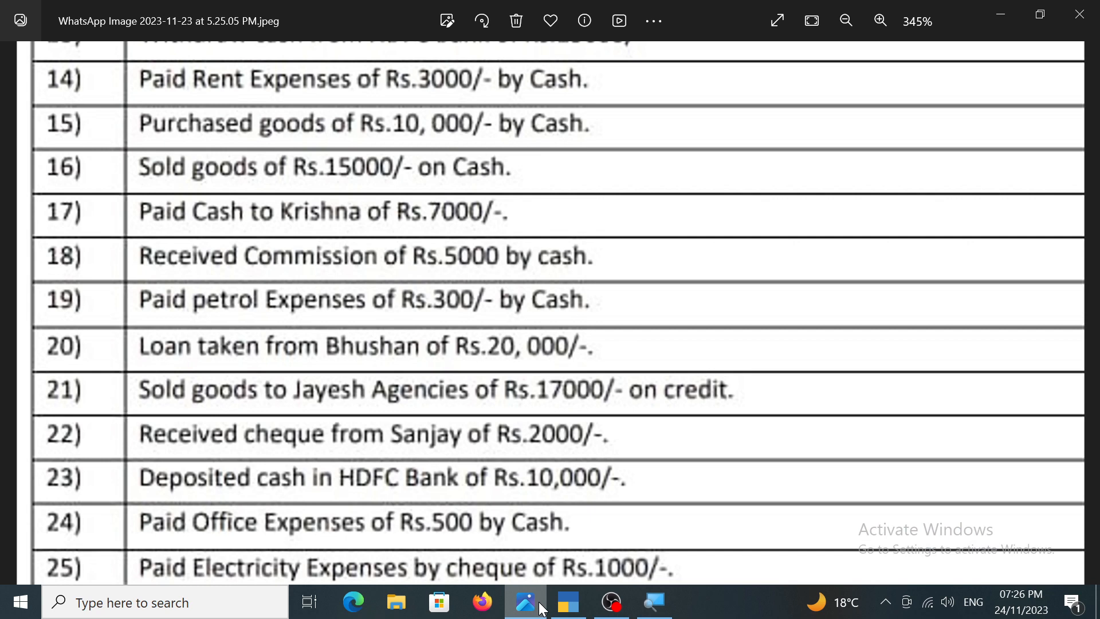
left_click(542, 606)
type("5000")
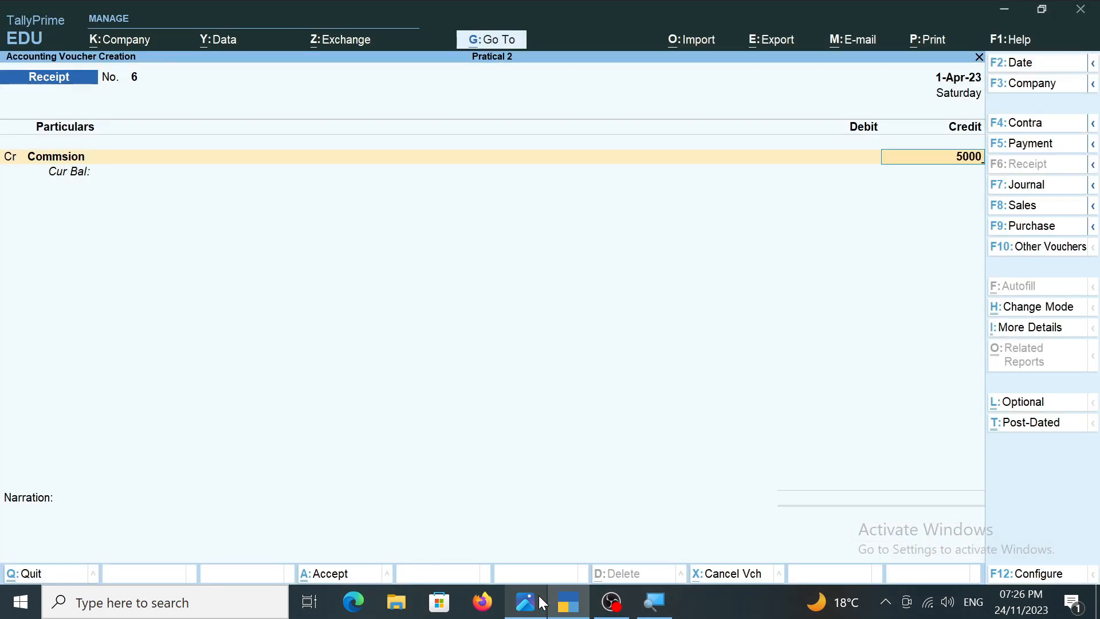
key("Return")
key("alt+c")
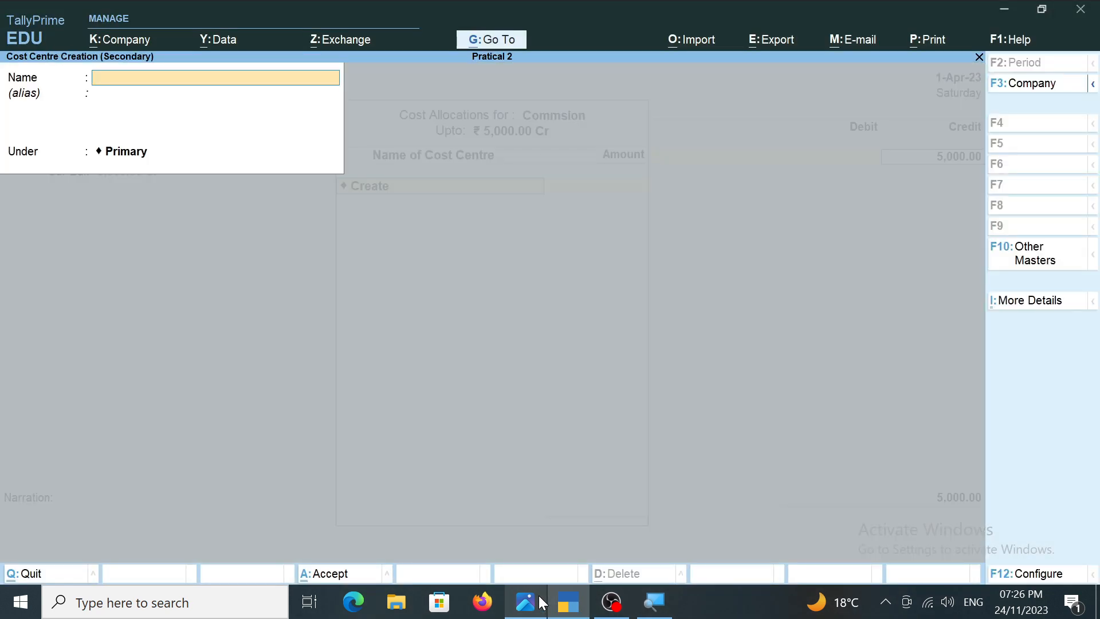
key("Escape")
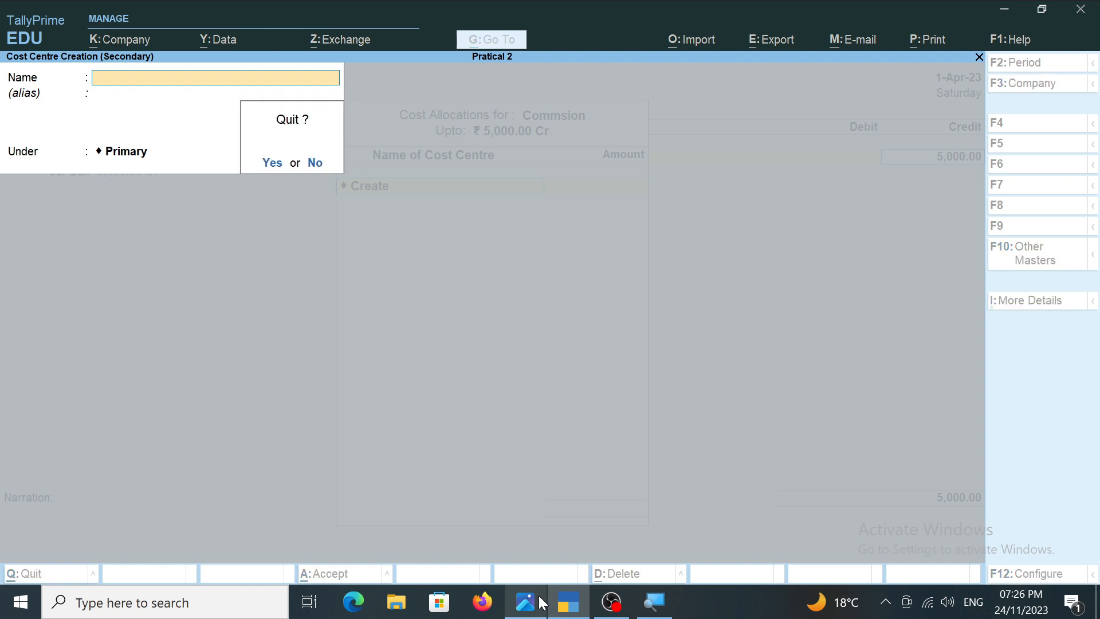
key("y")
Leave the cost allocation, alter the Commsion ledger so that cost centres are not applicable, and save it.
key("Escape")
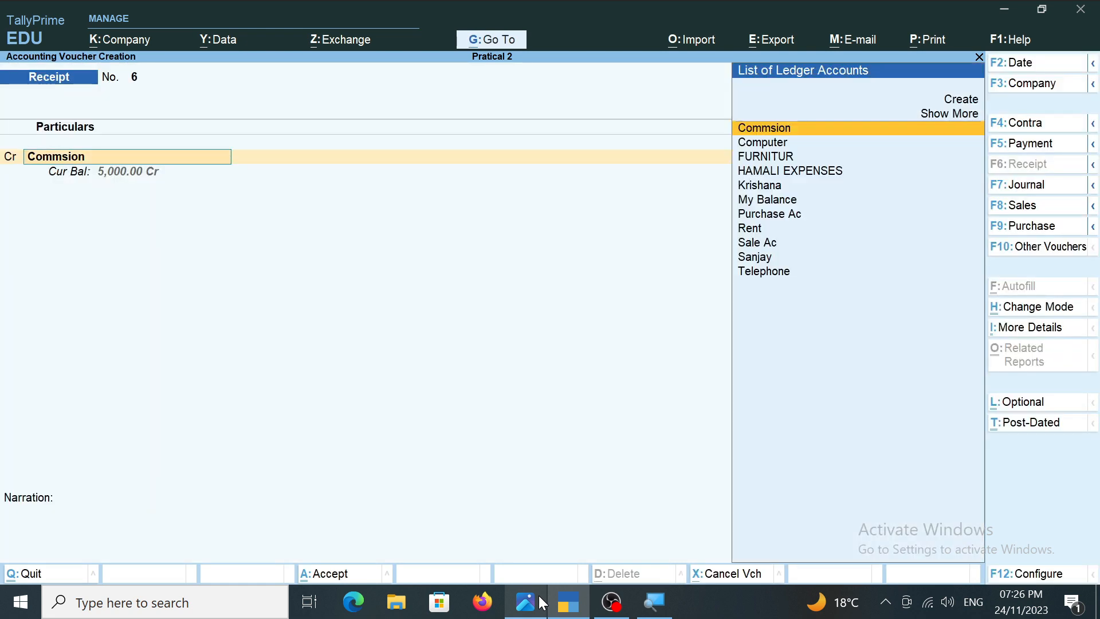
key("ctrl+Return")
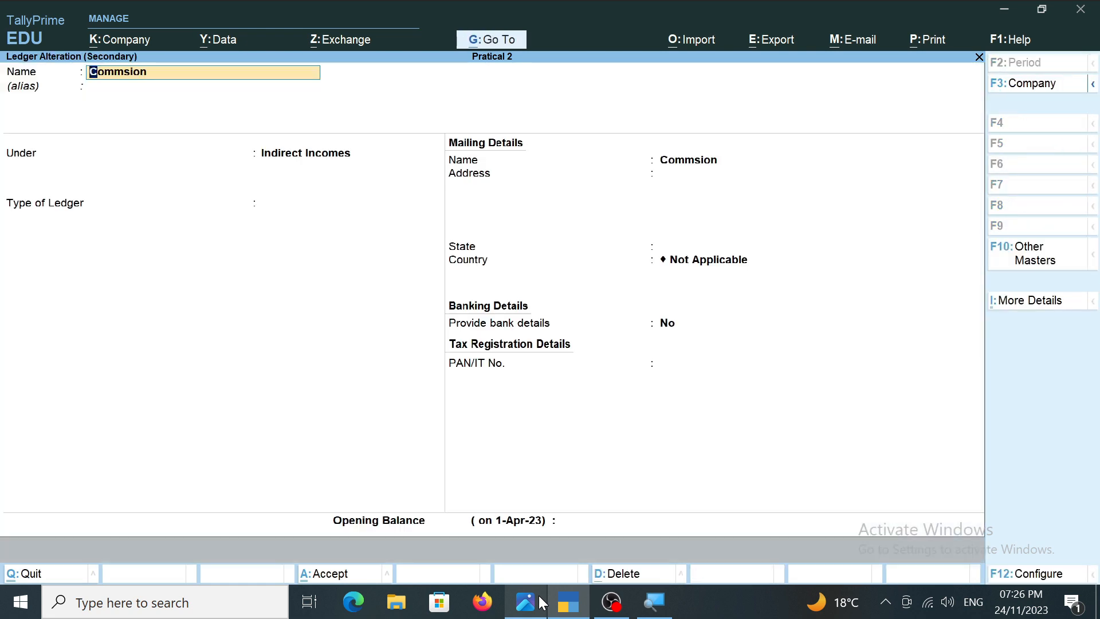
key("ctrl+i")
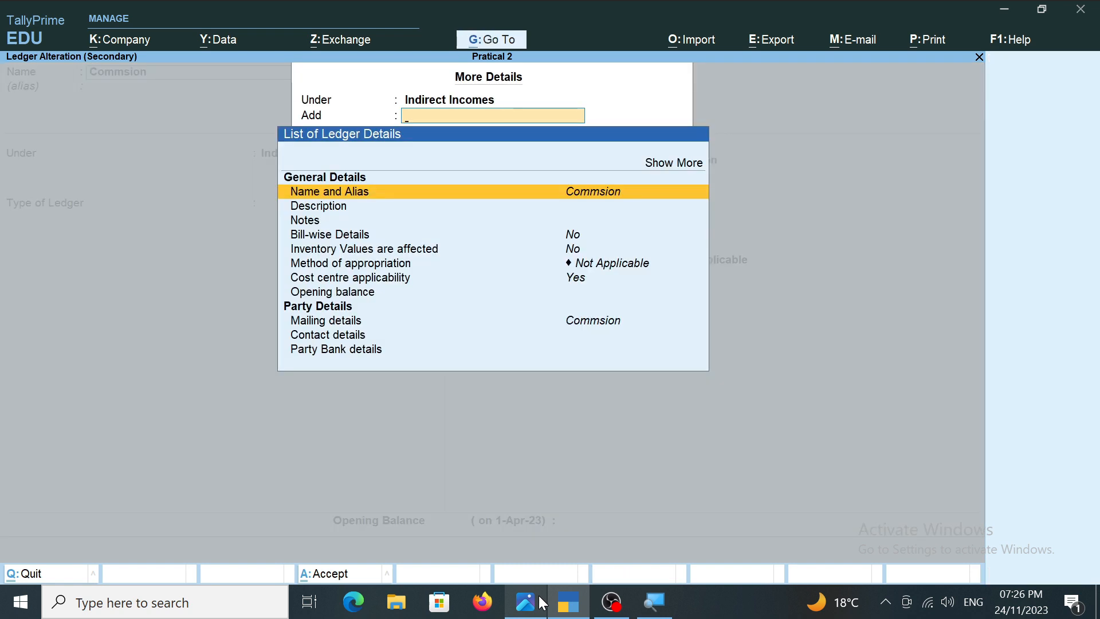
key("Down")
key("Down")
key("Down")
key("Down")
key("Down")
key("Down")
key("Return")
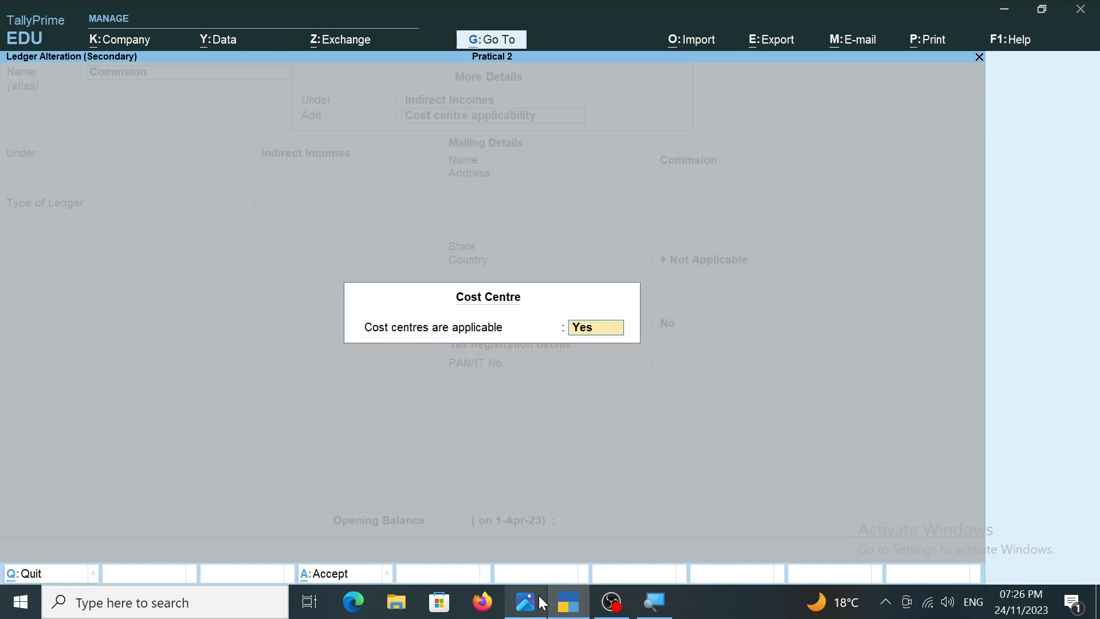
key("n")
key("Return")
key("ctrl+a")
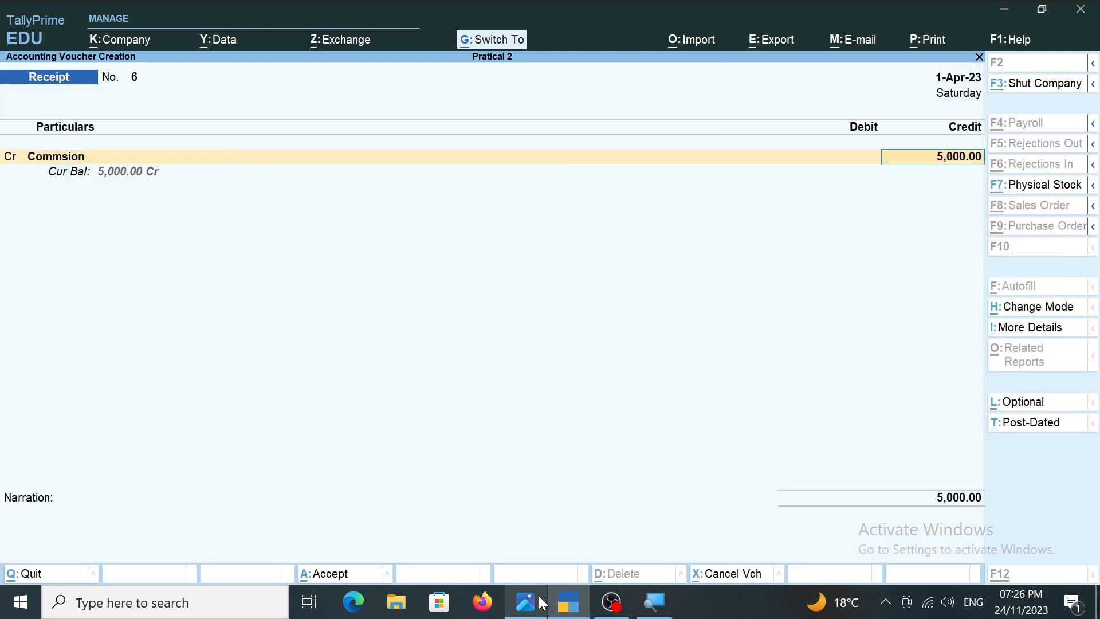
Debit Cash with 5,000, leave the narration blank, save the commission receipt, and stay in voucher creation.
key("Return")
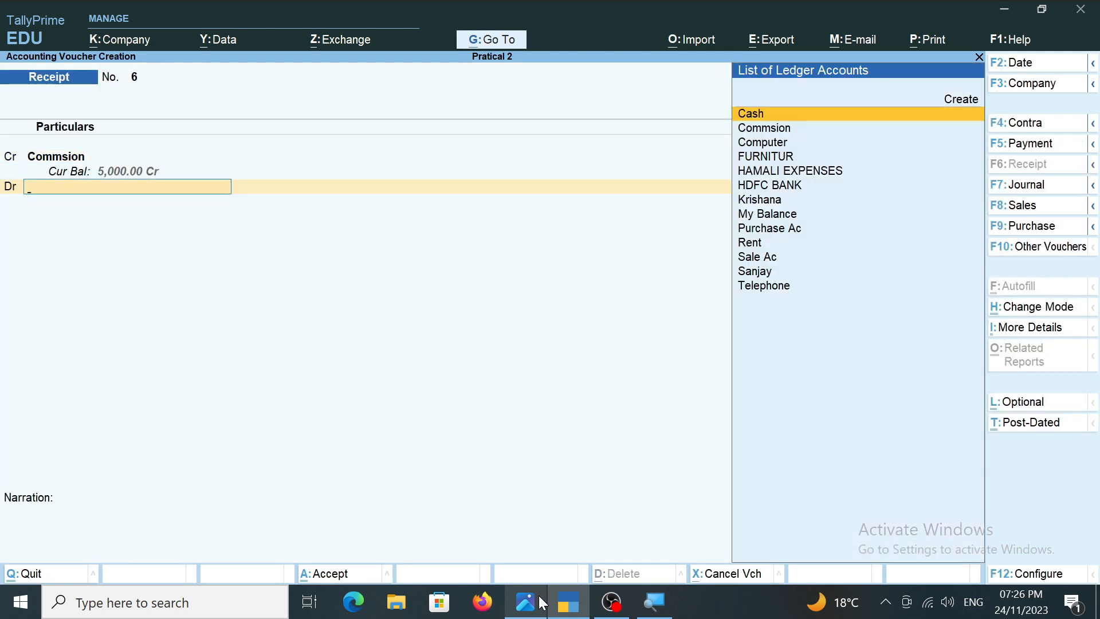
key("Return")
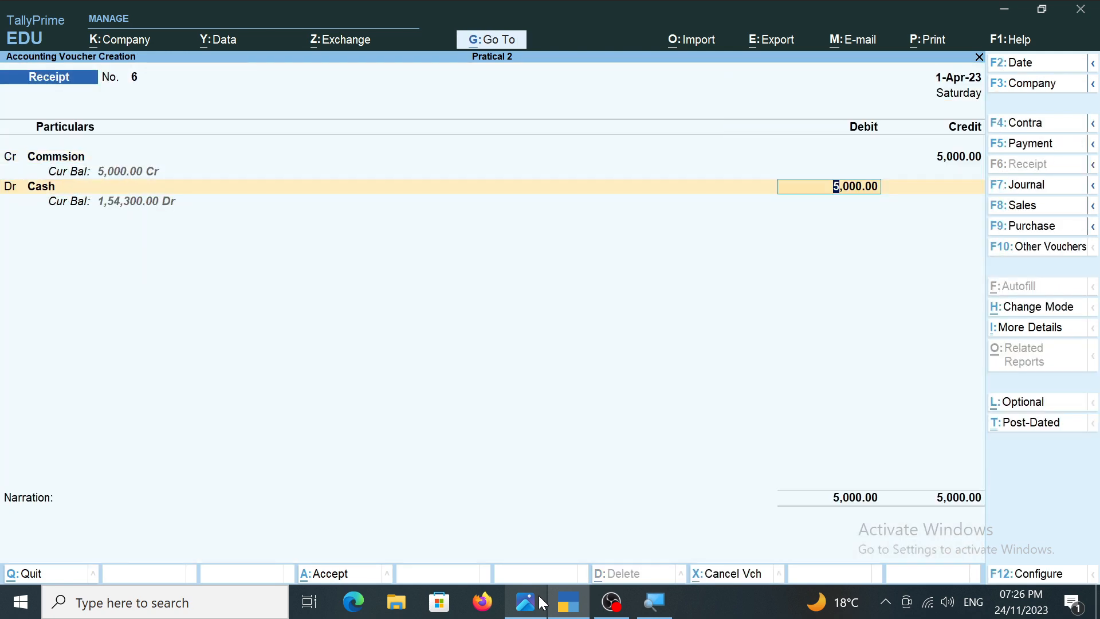
key("Return")
key("Return")
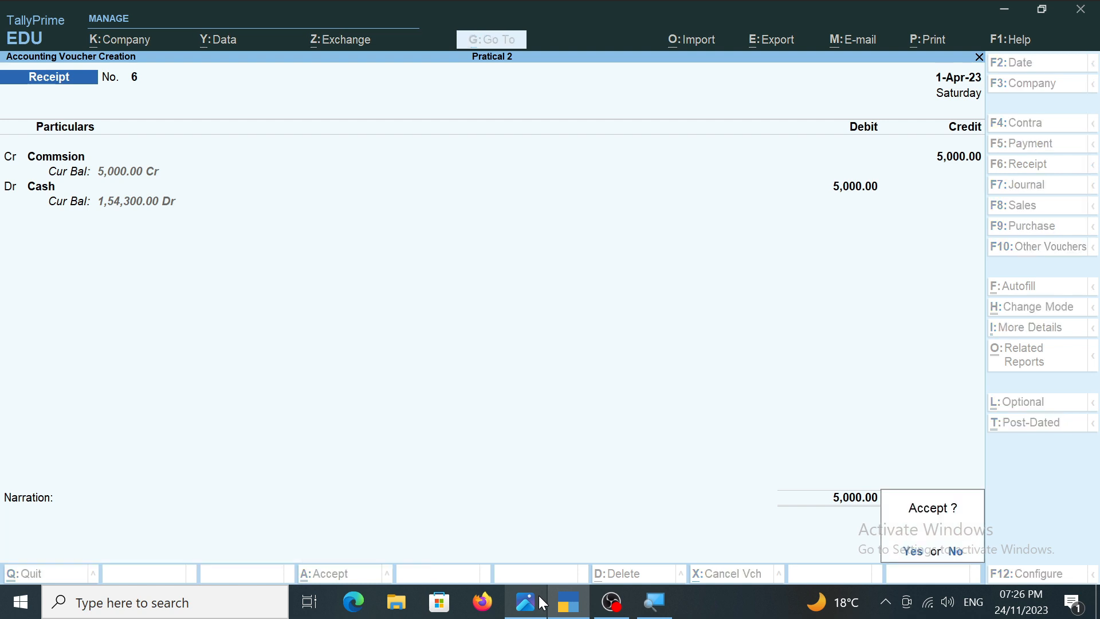
key("Return")
key("Escape")
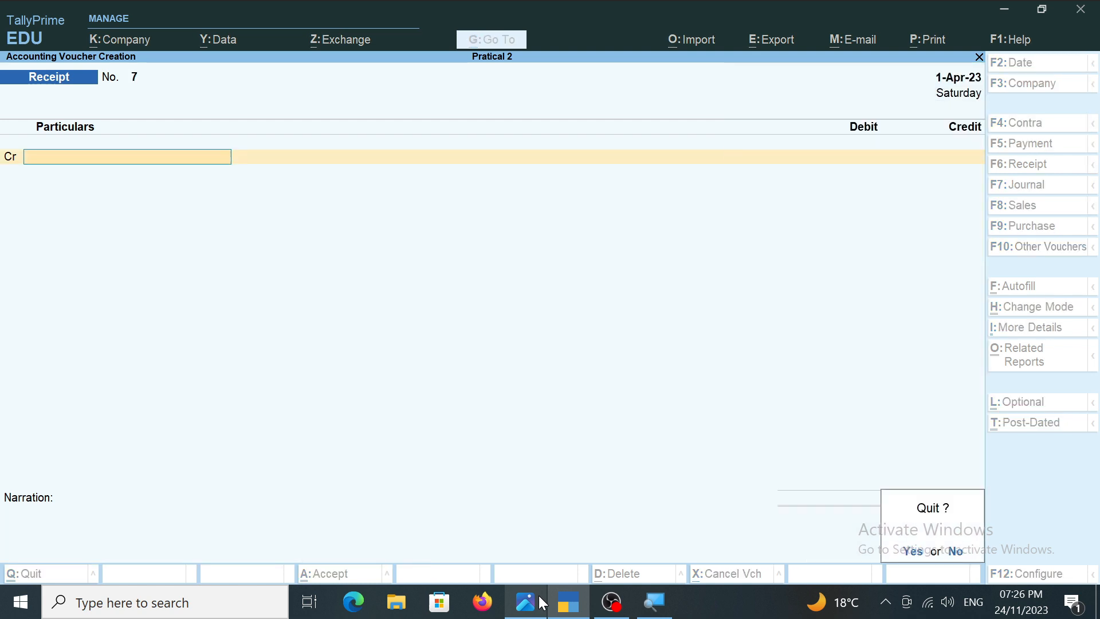
key("n")
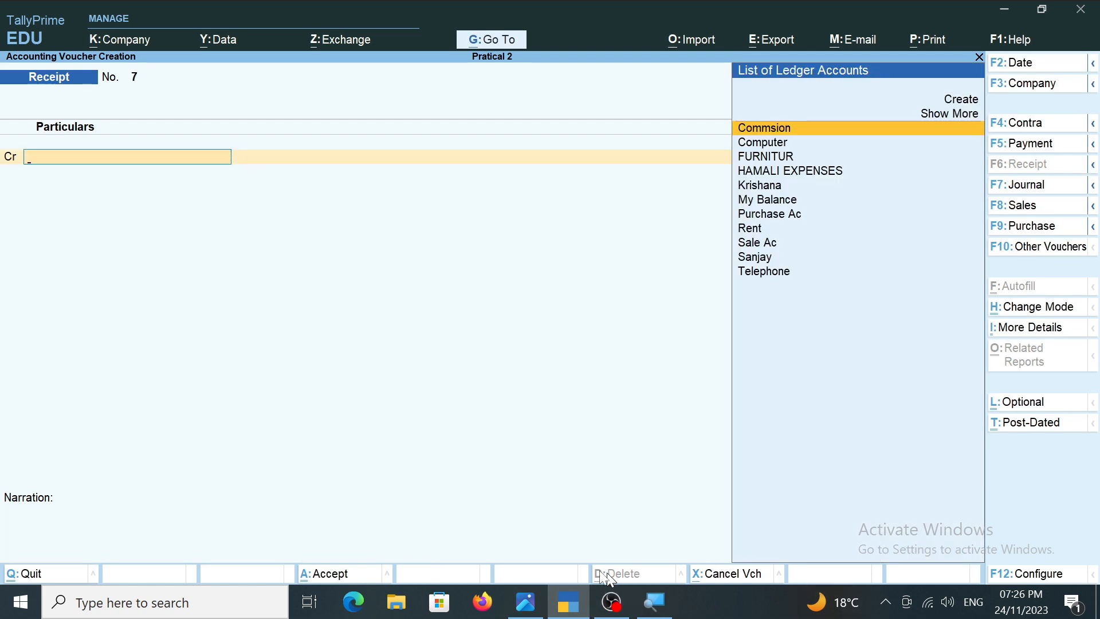
Check transaction 19 in the transactions image, start a payment voucher, and create a Petrol ledger under Indirect Expenses for its debit line.
left_click(532, 601)
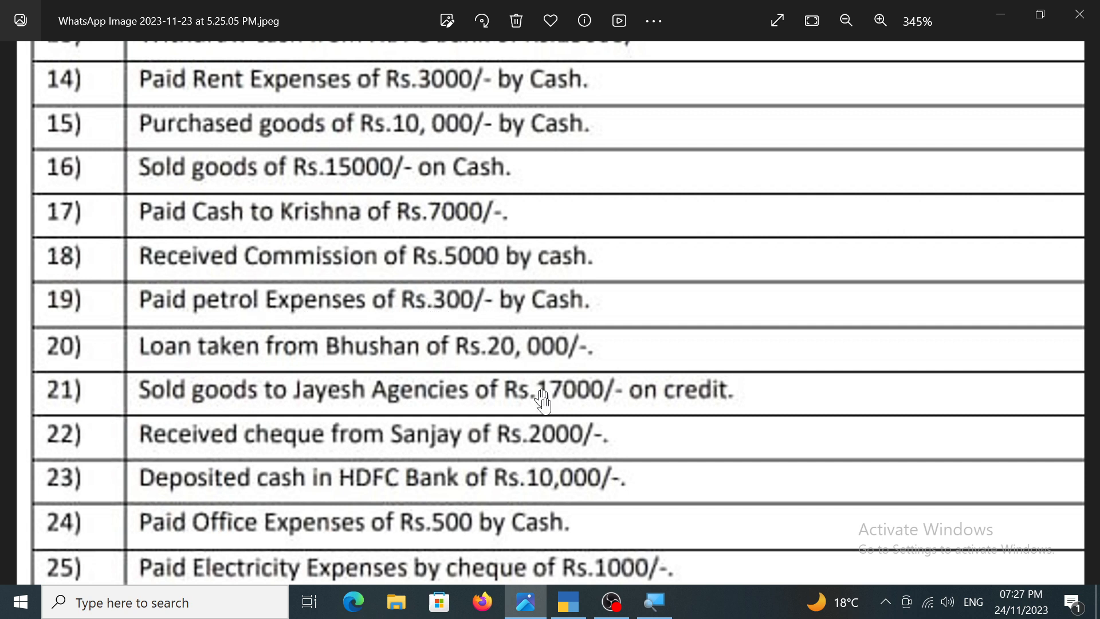
left_click(568, 602)
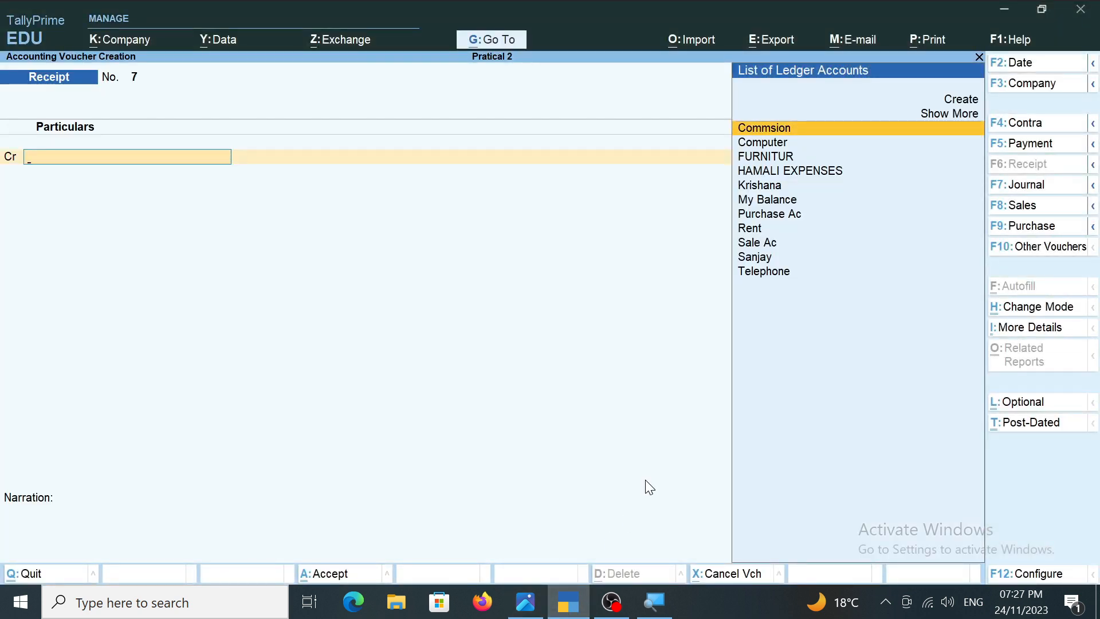
key("F5")
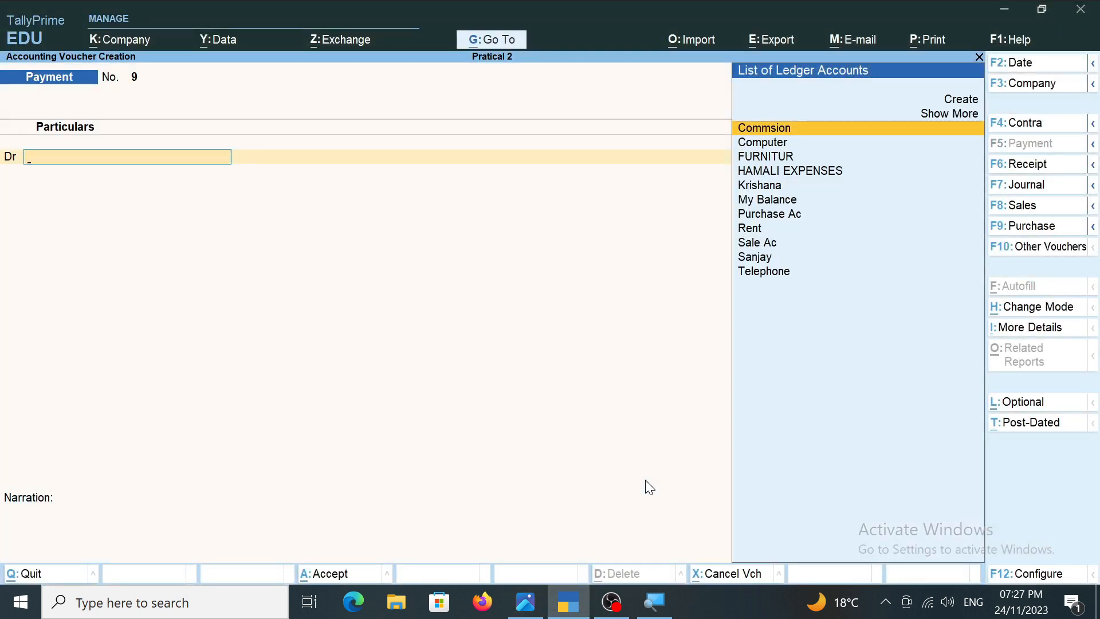
key("alt+c")
type("Pe")
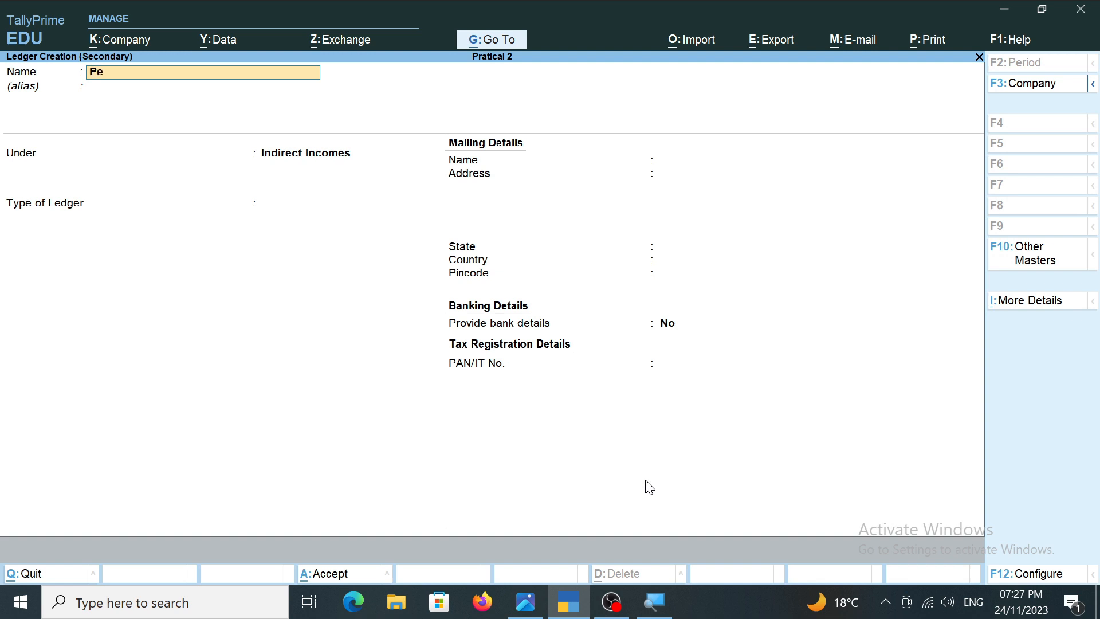
type("trol")
key("Return")
key("Return")
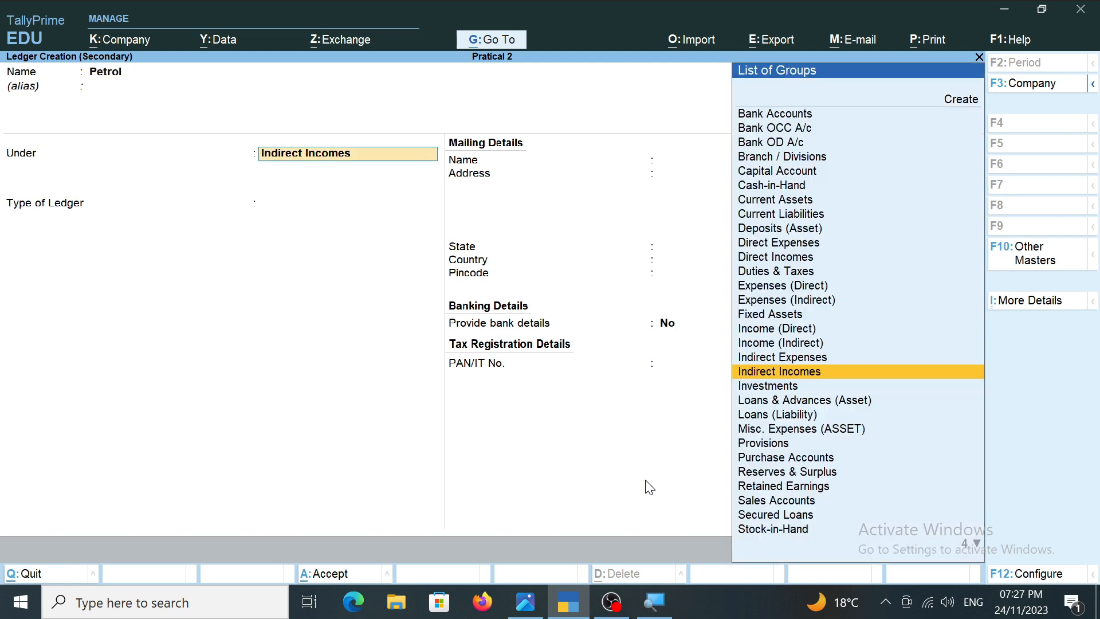
key("Up")
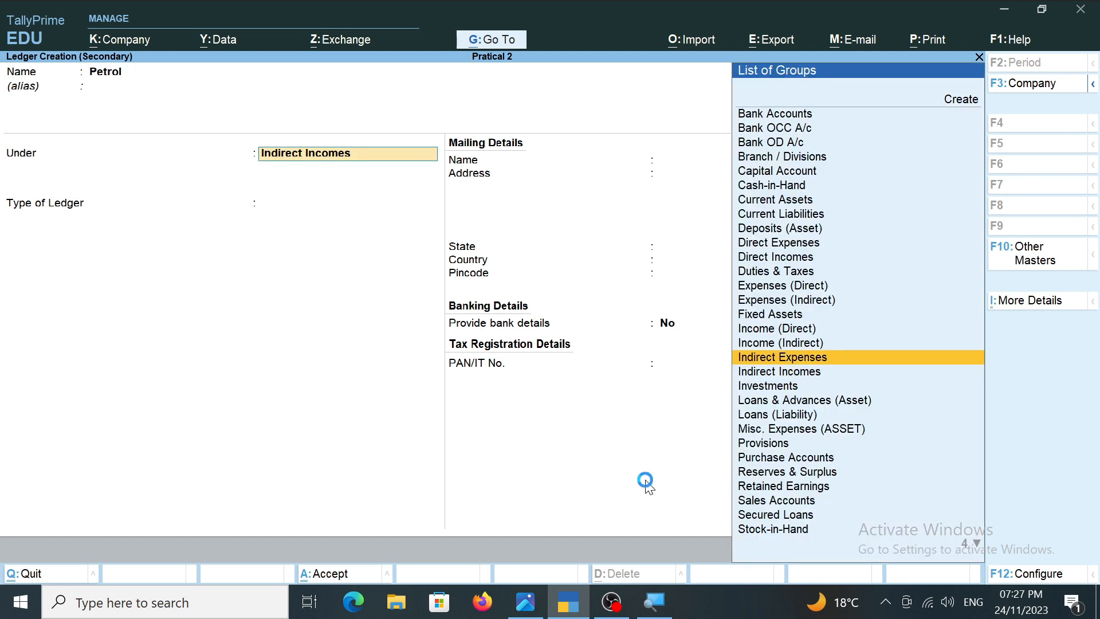
key("Return")
key("ctrl+a")
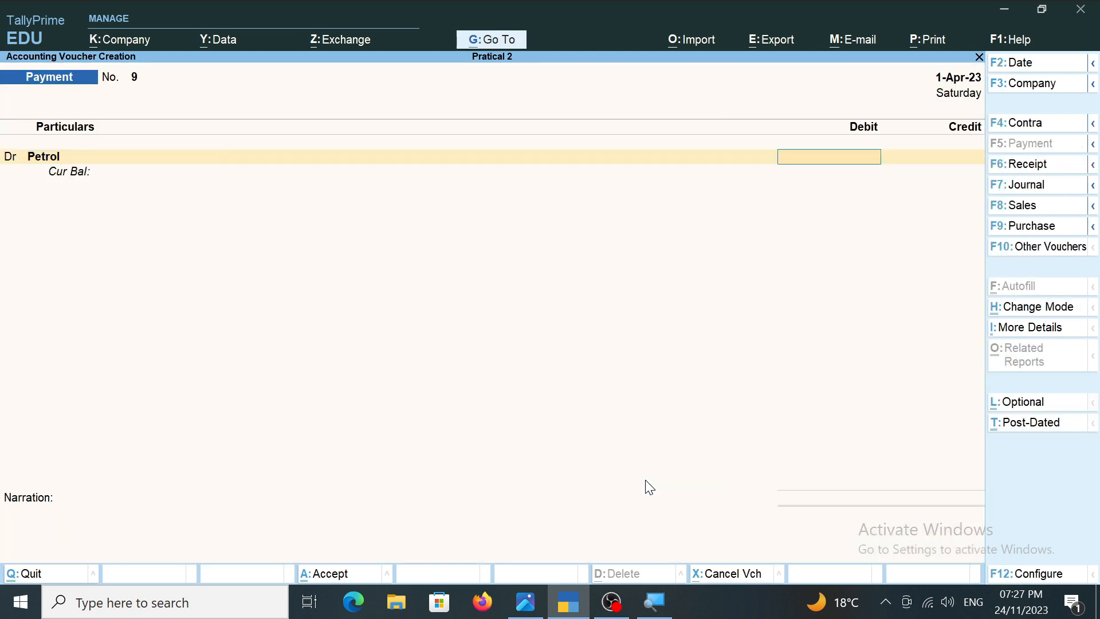
Debit Petrol with 300, credit Cash with the same amount, and save the payment voucher with a blank narration.
type("300")
key("Return")
key("Return")
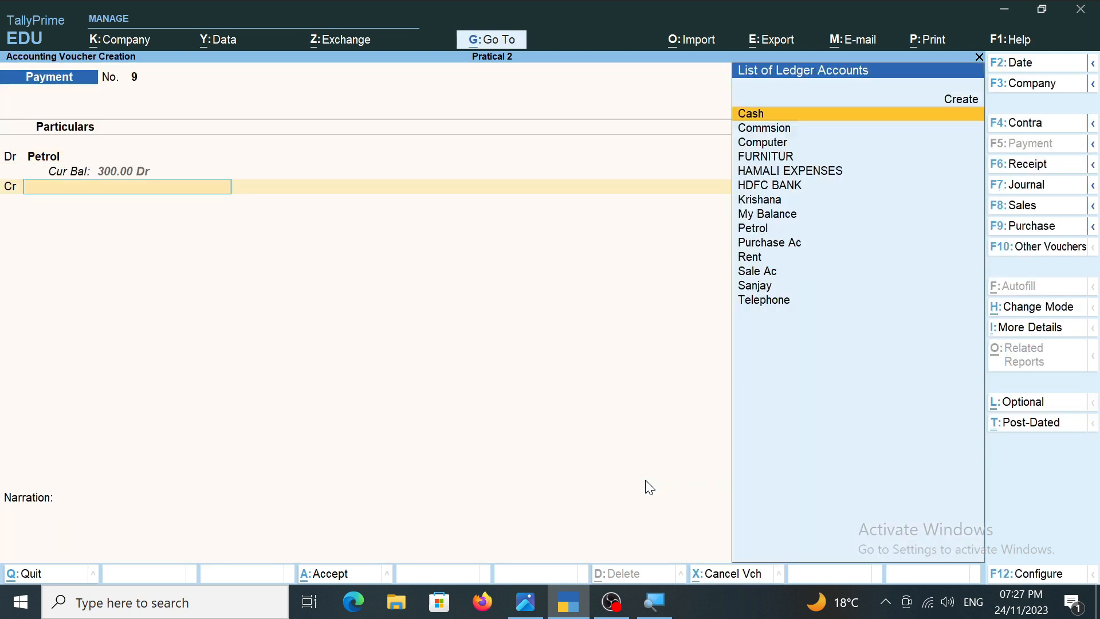
key("Return")
key("Return")
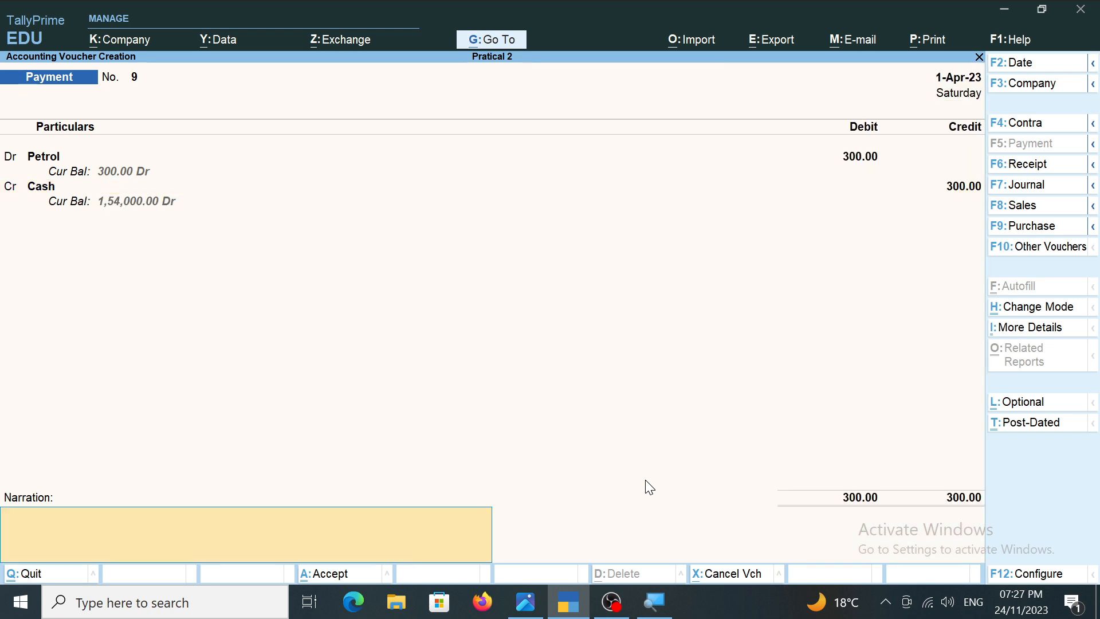
key("ctrl+a")
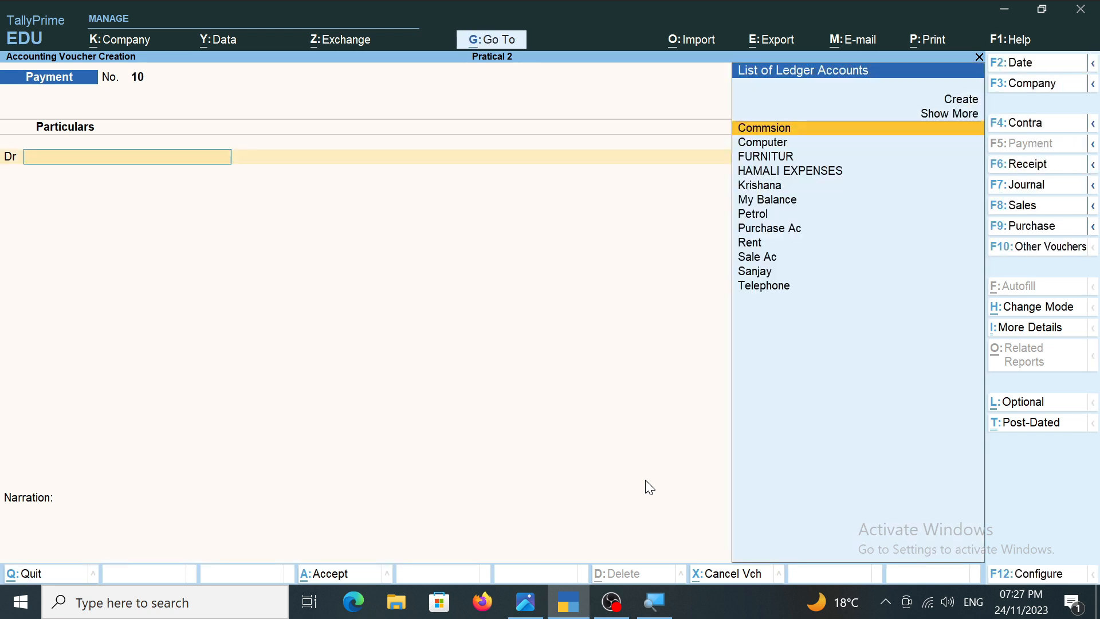
key("Escape")
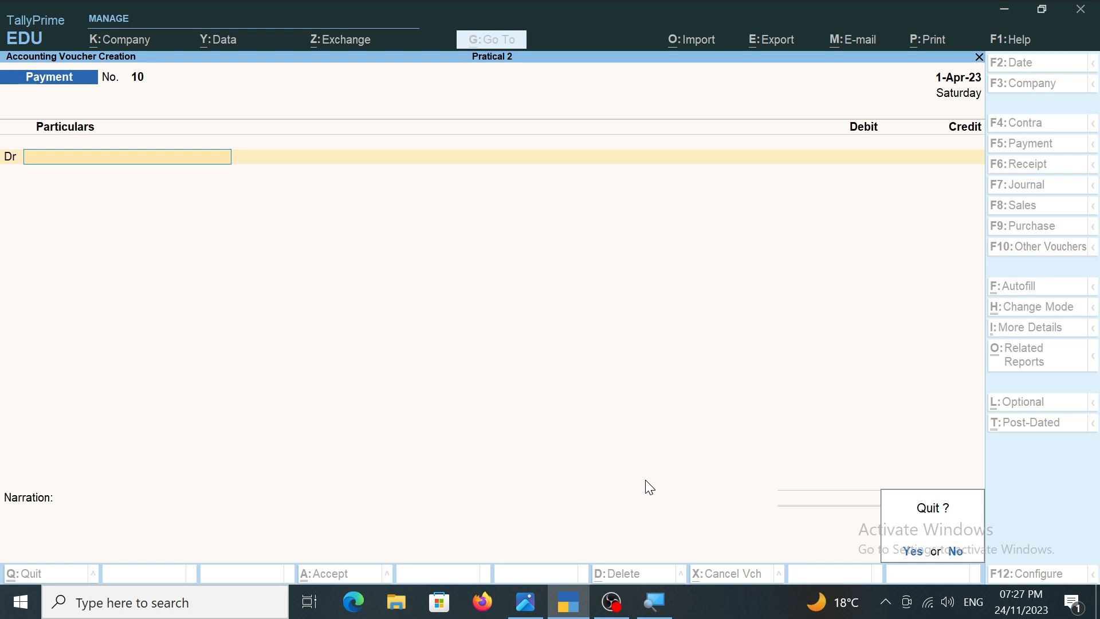
key("y")
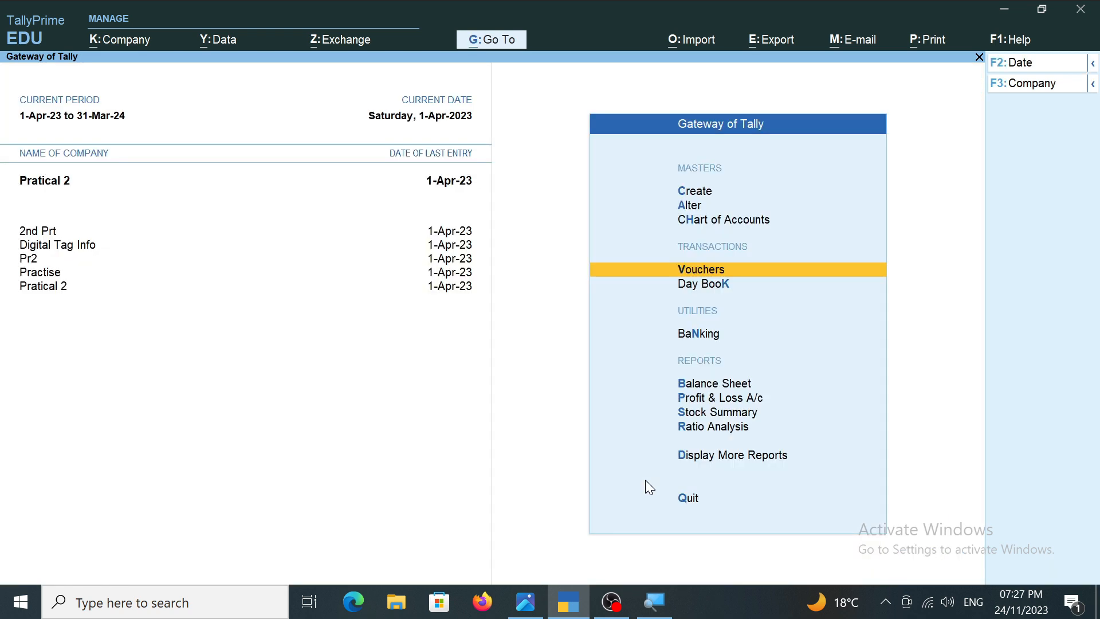
key("Return")
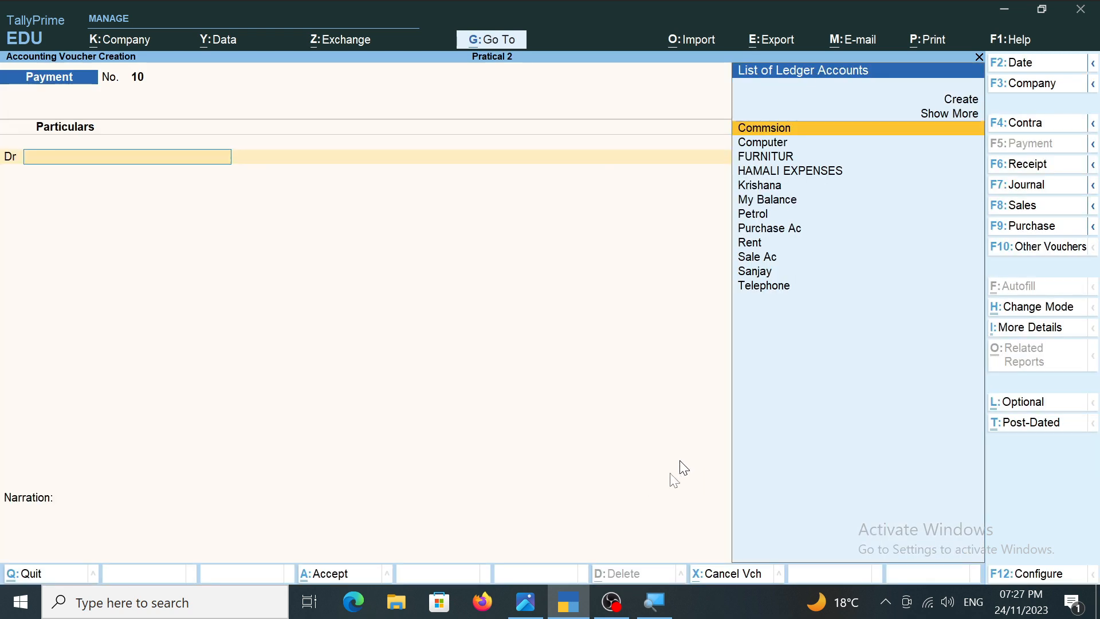
Check transaction 20 in the transactions image, start a receipt voucher, and create a "Loan From" ledger with the lender's name under Unsecured Loans.
left_click(522, 604)
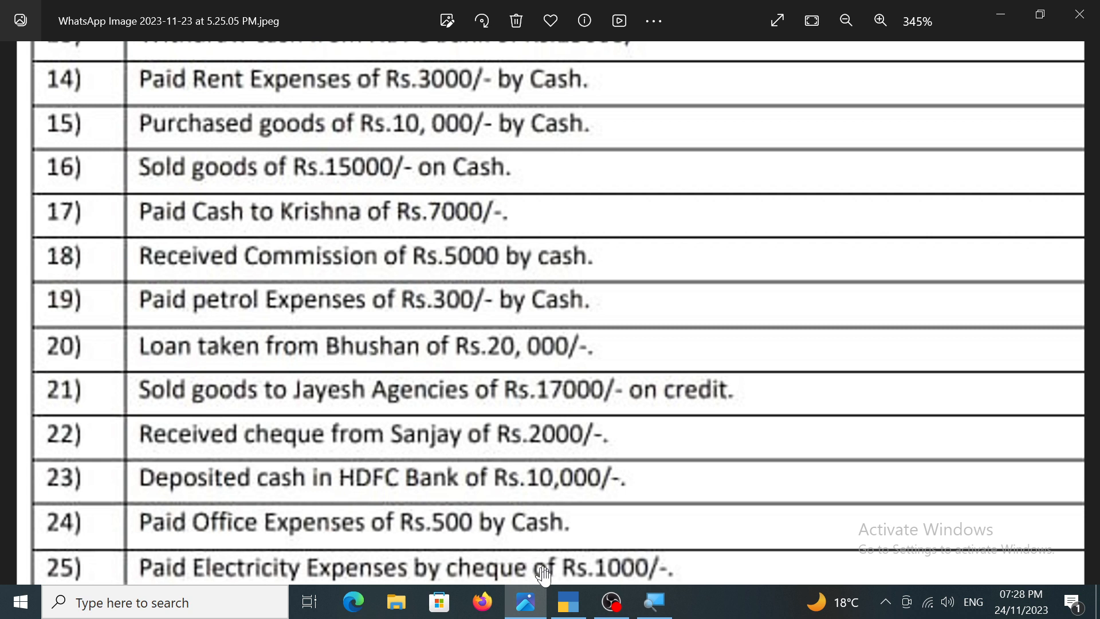
left_click(567, 601)
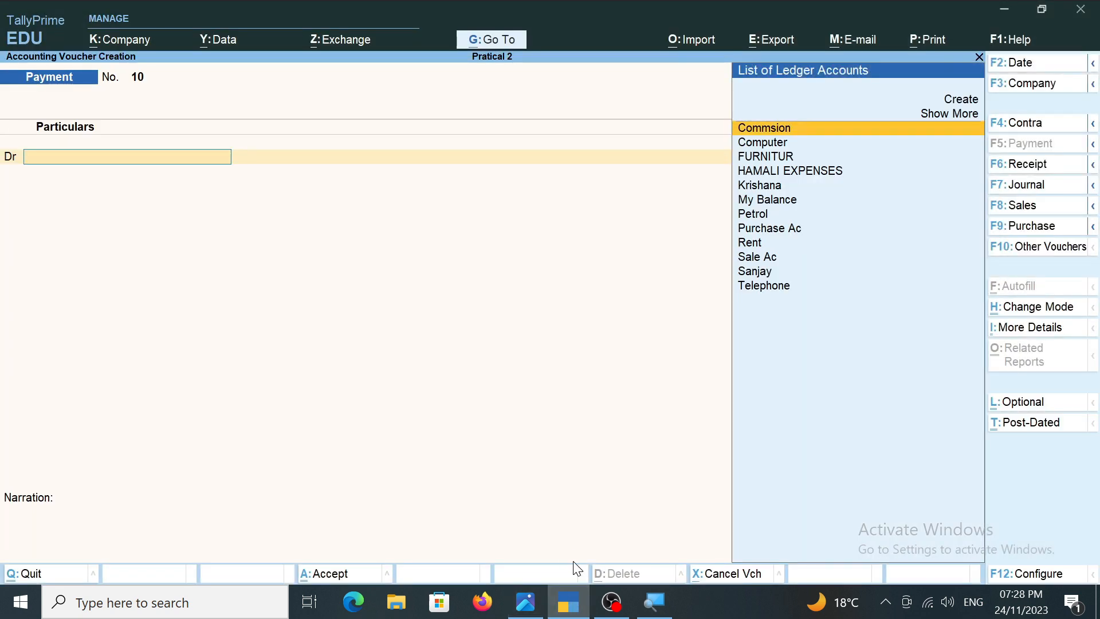
key("F6")
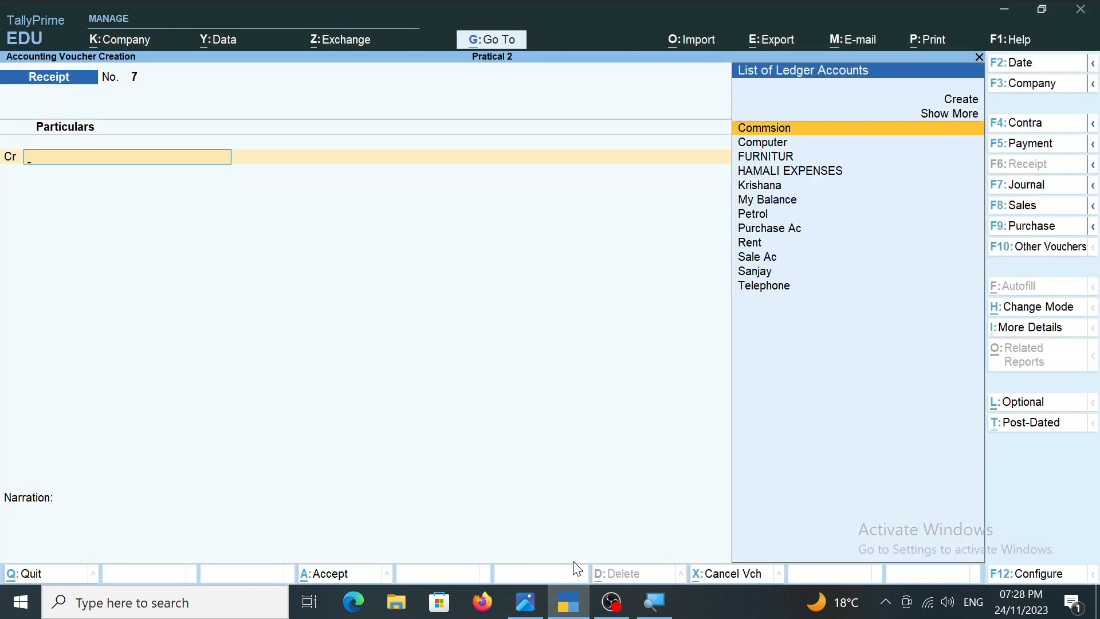
key("alt+c")
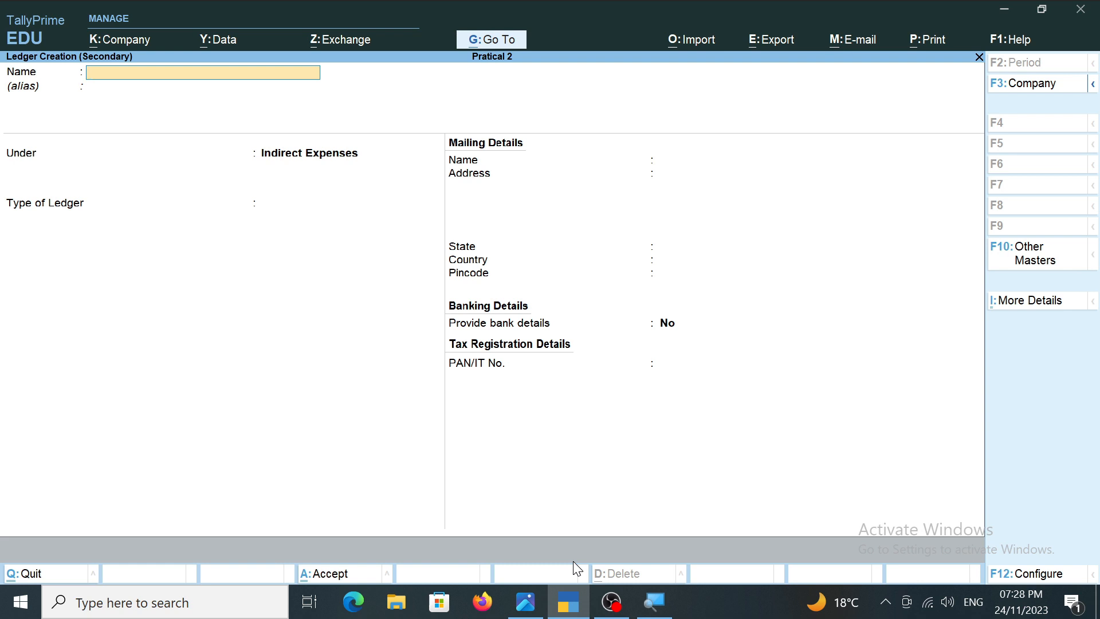
type("Loan From Bhusan")
key("Return")
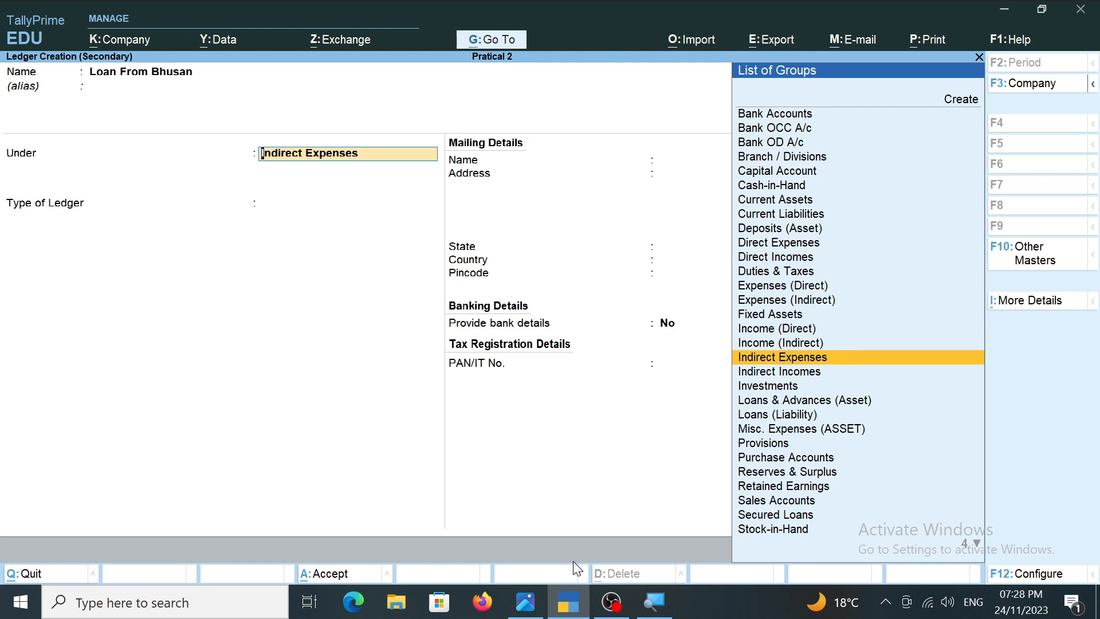
type("Un")
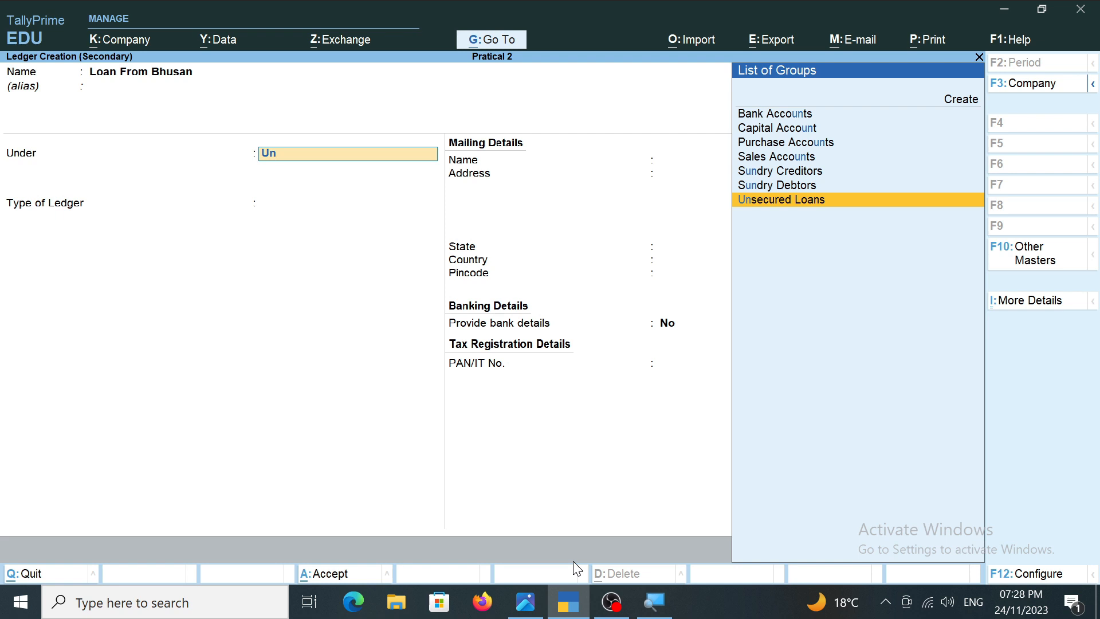
key("Return")
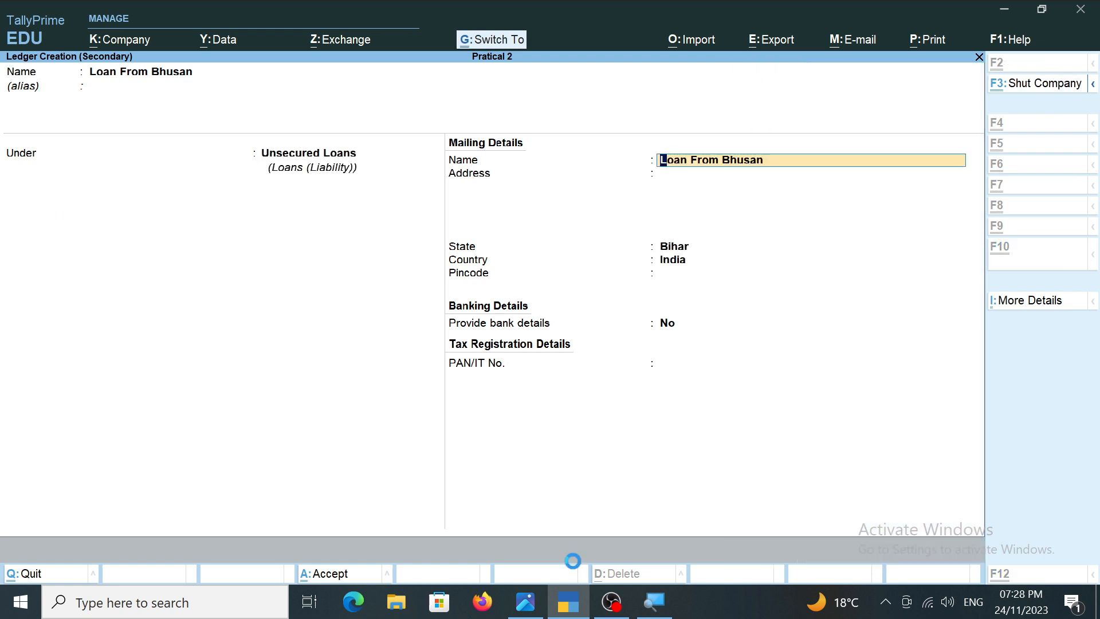
key("ctrl+a")
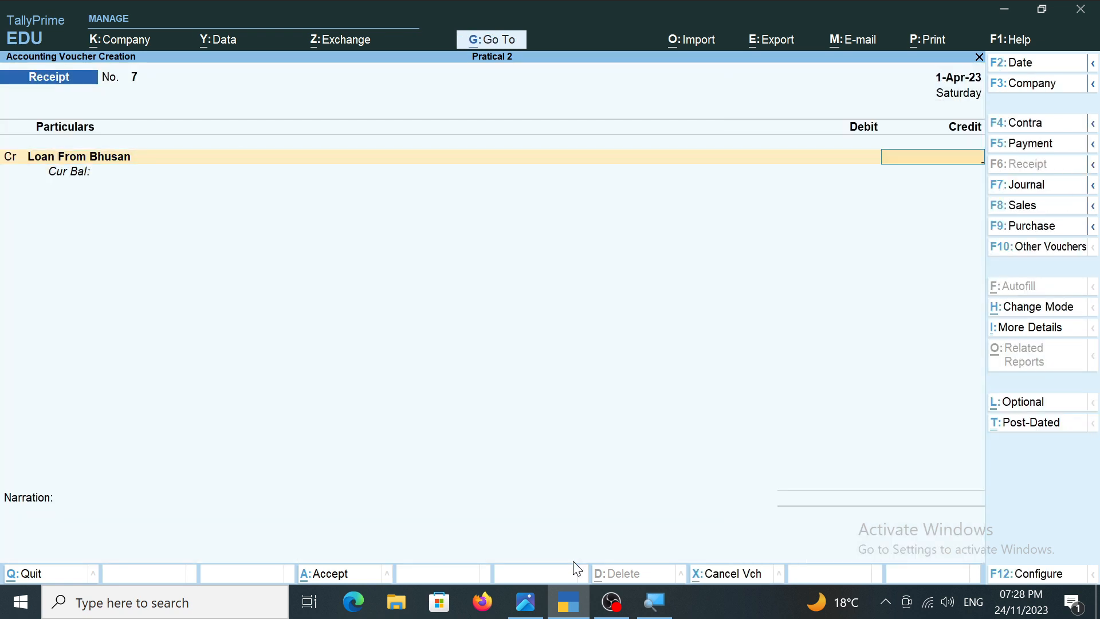
Credit the lender's loan ledger with 20,000, verifying it against transaction 20 in the transactions image, and debit Cash with the same amount.
key("BackSpace")
left_click(526, 602)
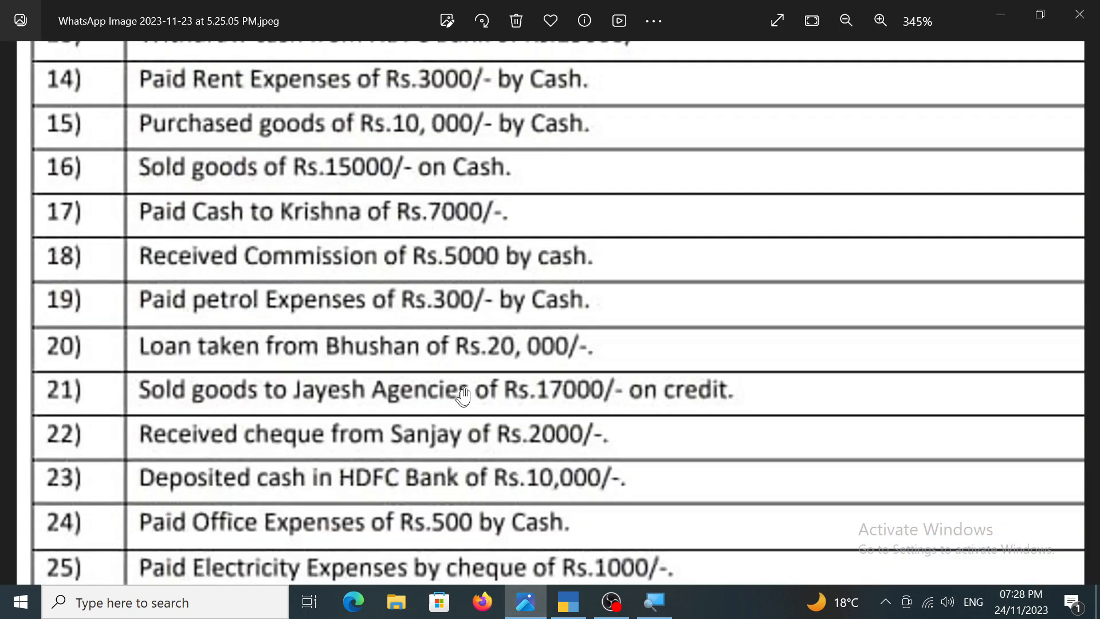
left_click(569, 602)
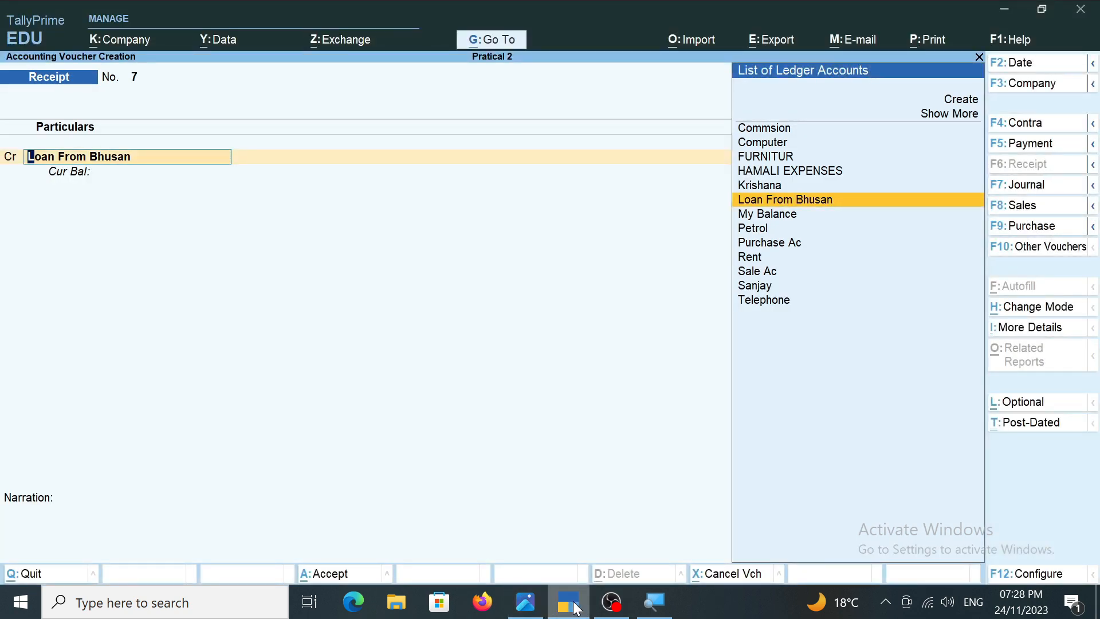
key("Return")
type("20000")
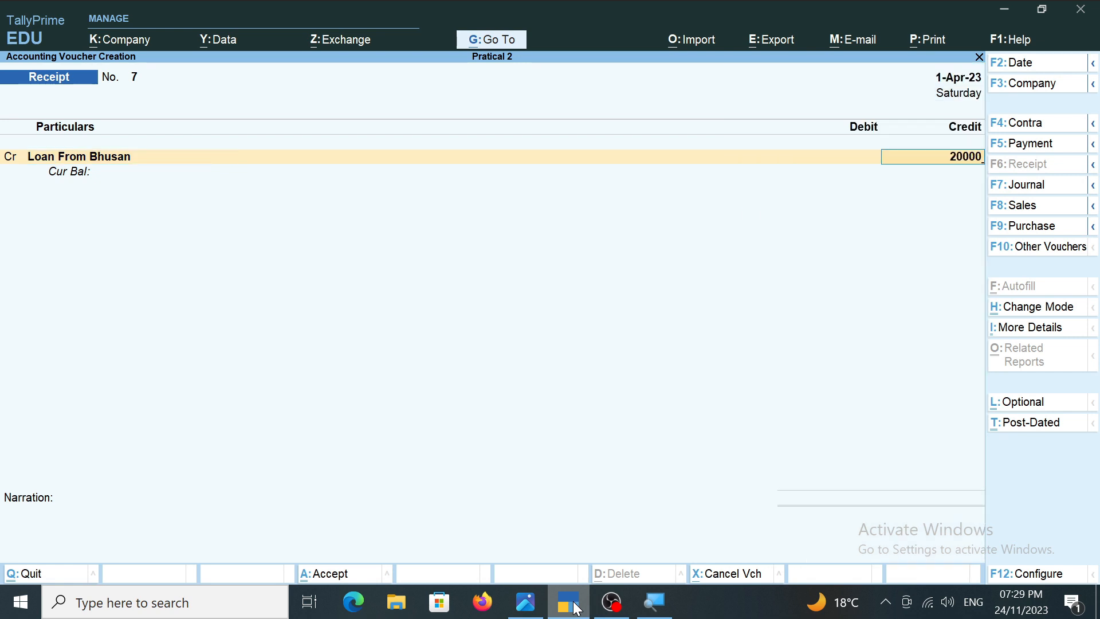
key("Return")
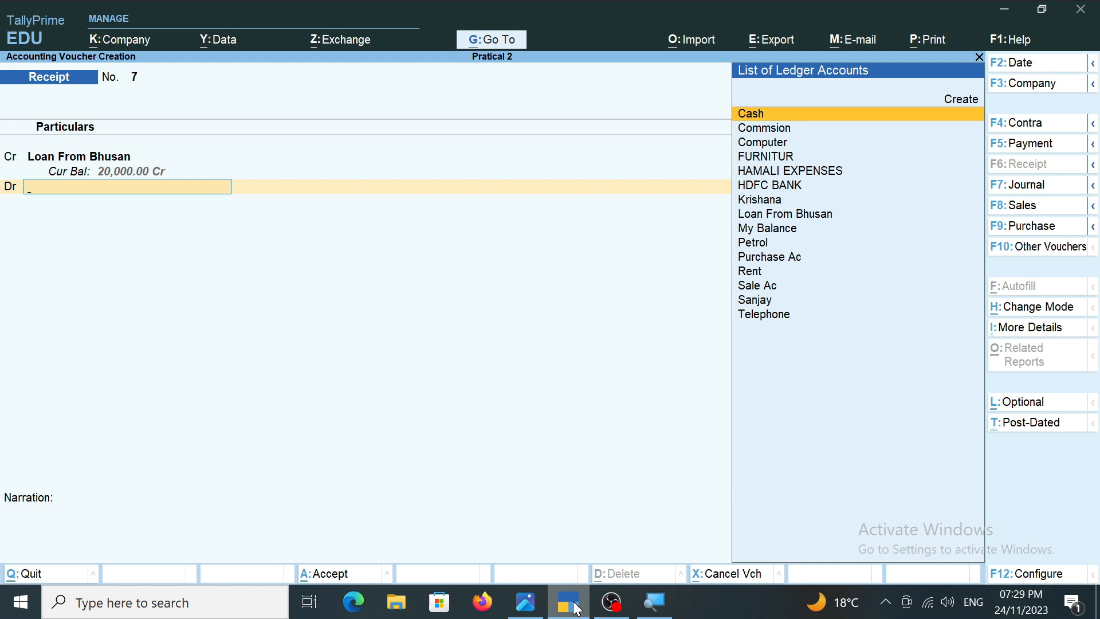
key("Return")
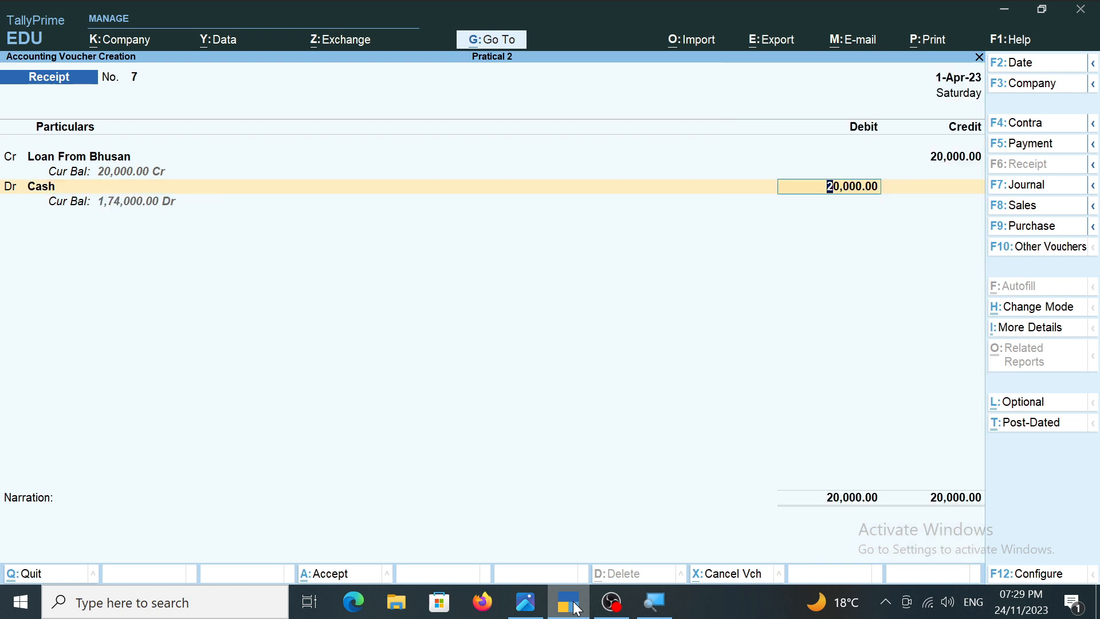